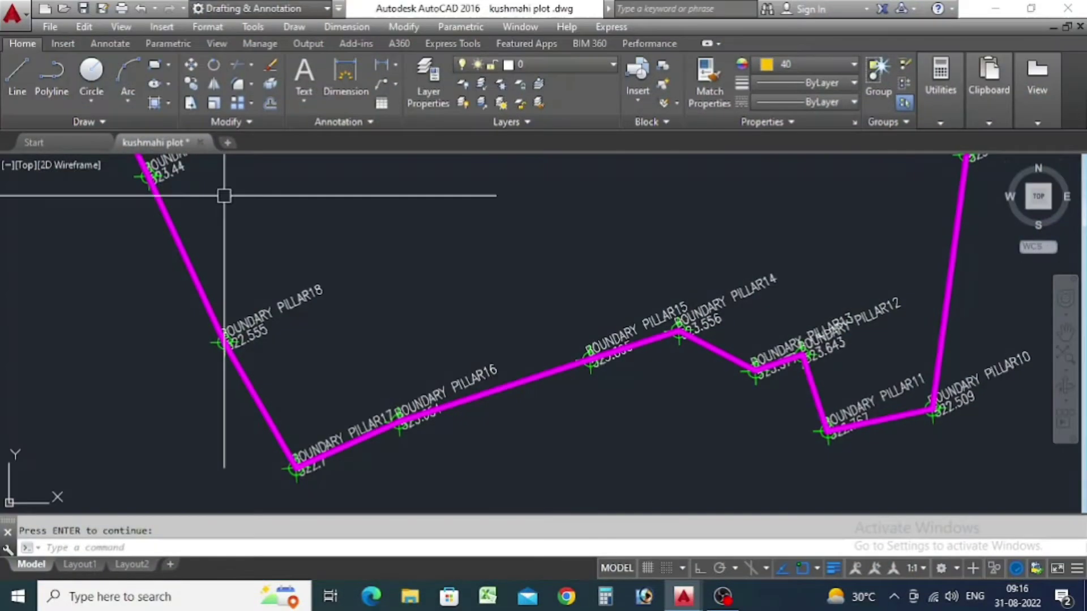
Step: Examine the magenta plot boundary, its pillar labels and its place within the overall site plan
scroll(424, 320, down, 5)
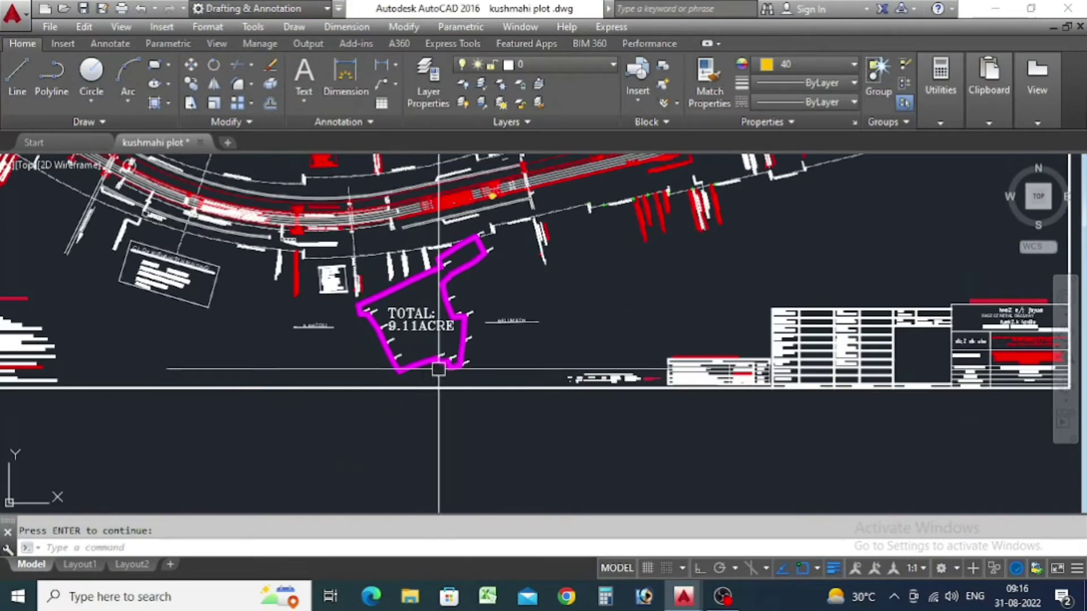
scroll(436, 364, down, 8)
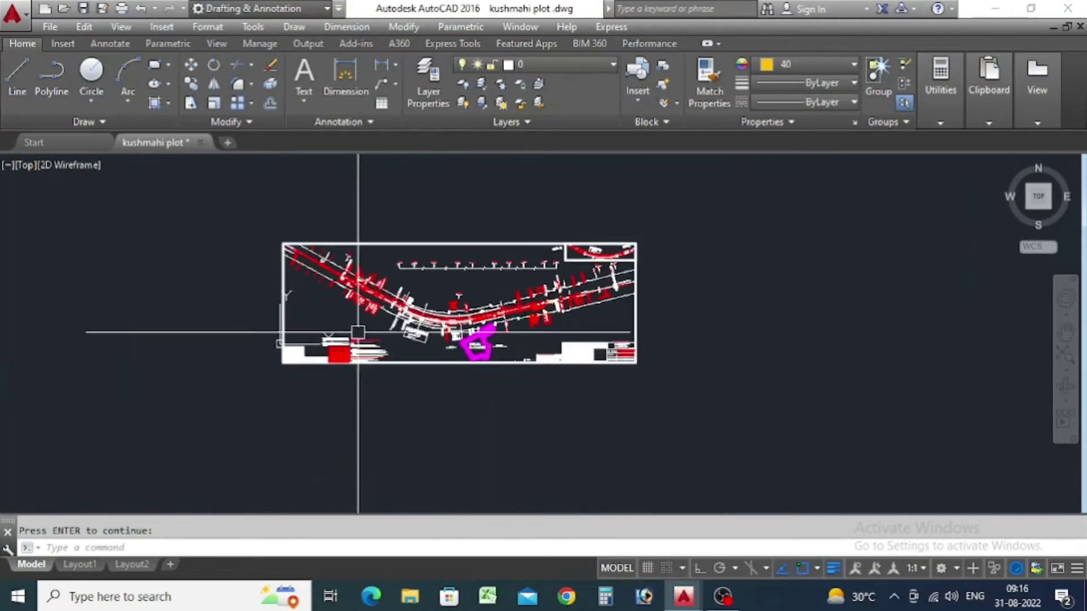
scroll(353, 323, up, 2)
scroll(572, 362, up, 6)
scroll(573, 257, up, 5)
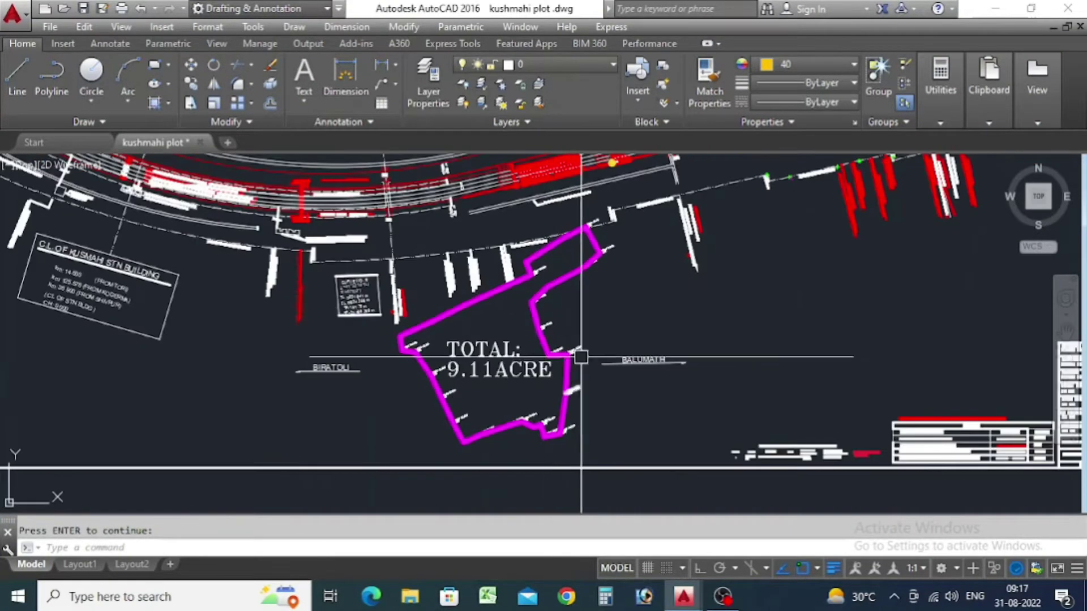
scroll(511, 234, down, 3)
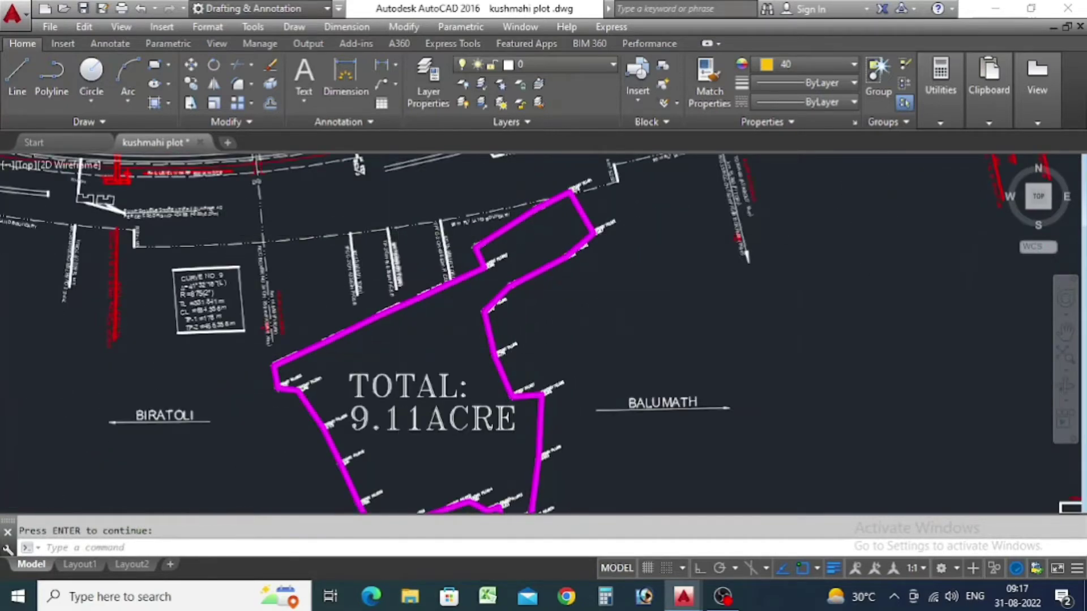
key(Escape)
scroll(461, 364, down, 4)
scroll(485, 219, up, 6)
scroll(525, 297, down, 3)
scroll(296, 218, down, 5)
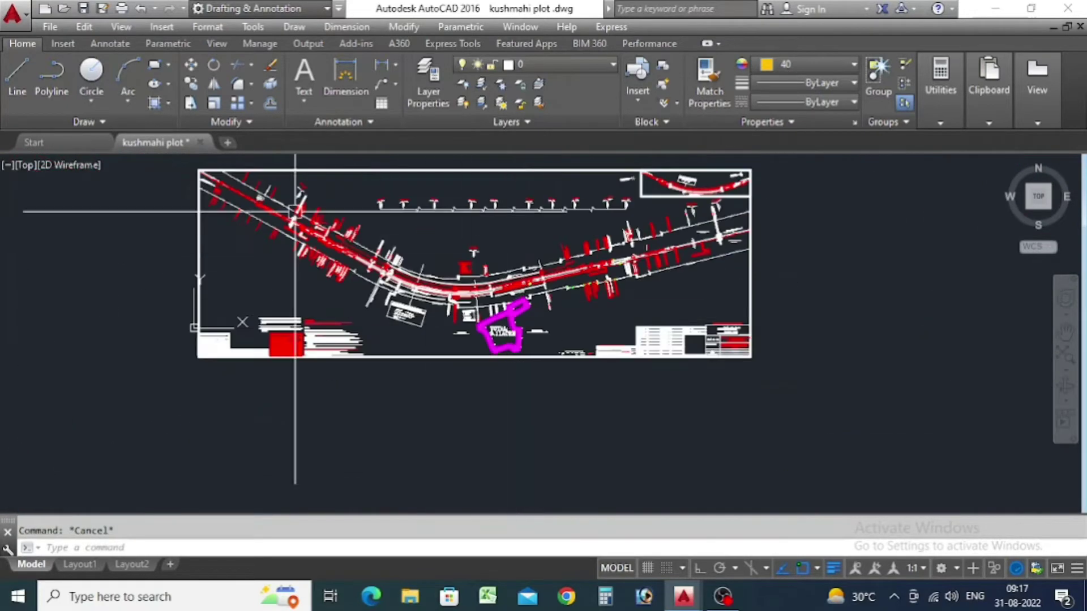
Step: Examine the railway layout along the track, from its north-western end round the curve to the magenta plot
scroll(253, 223, up, 8)
scroll(303, 276, down, 4)
scroll(302, 276, up, 5)
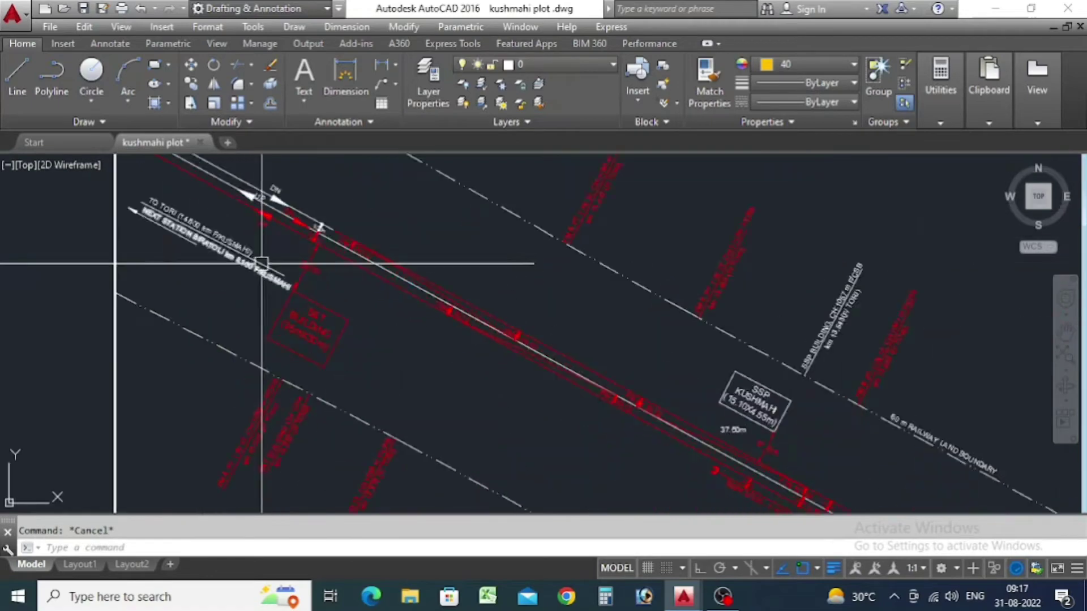
scroll(319, 269, down, 7)
scroll(319, 269, up, 5)
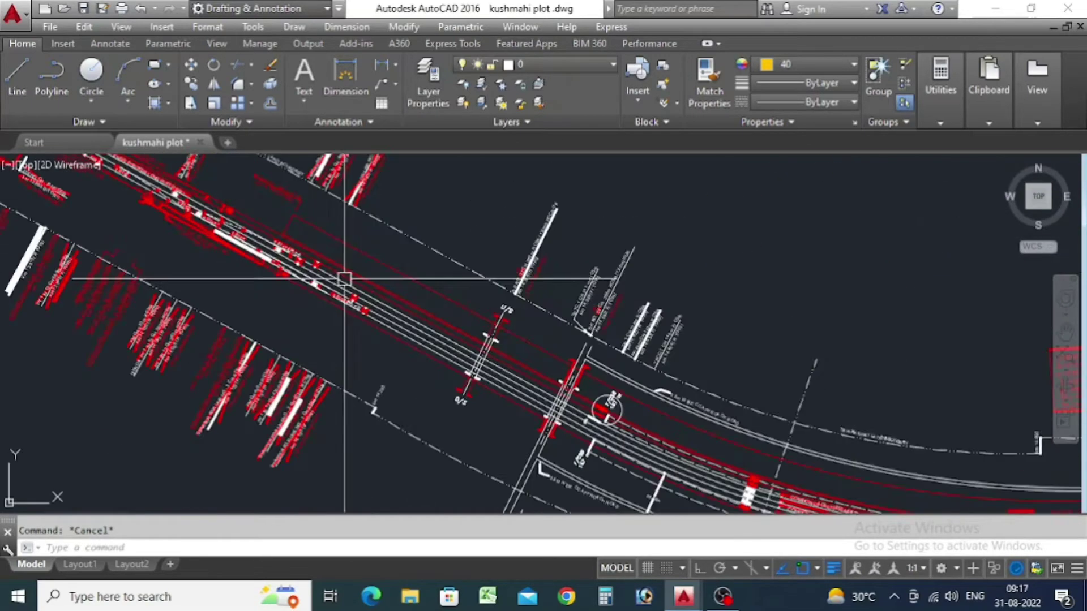
scroll(316, 249, down, 4)
scroll(312, 243, up, 6)
scroll(312, 243, down, 5)
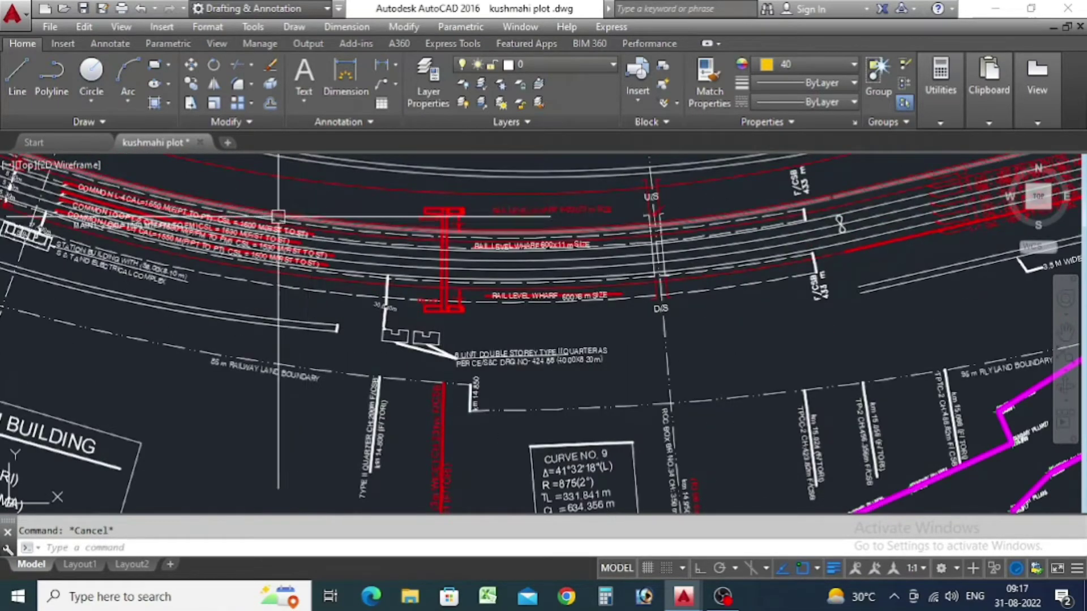
scroll(375, 354, up, 6)
scroll(524, 412, down, 2)
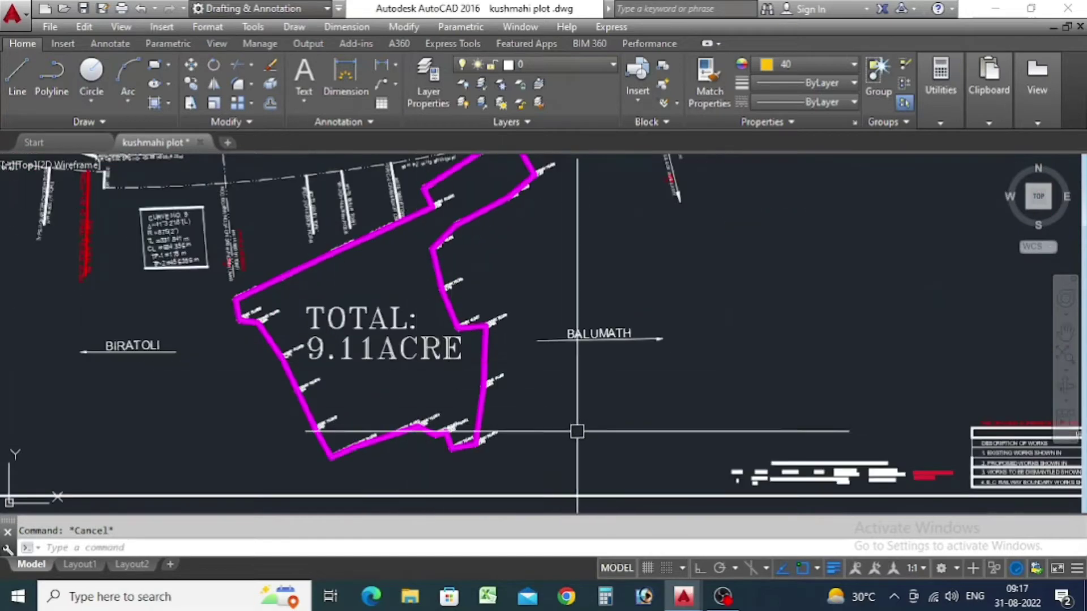
scroll(510, 461, down, 3)
scroll(490, 358, down, 3)
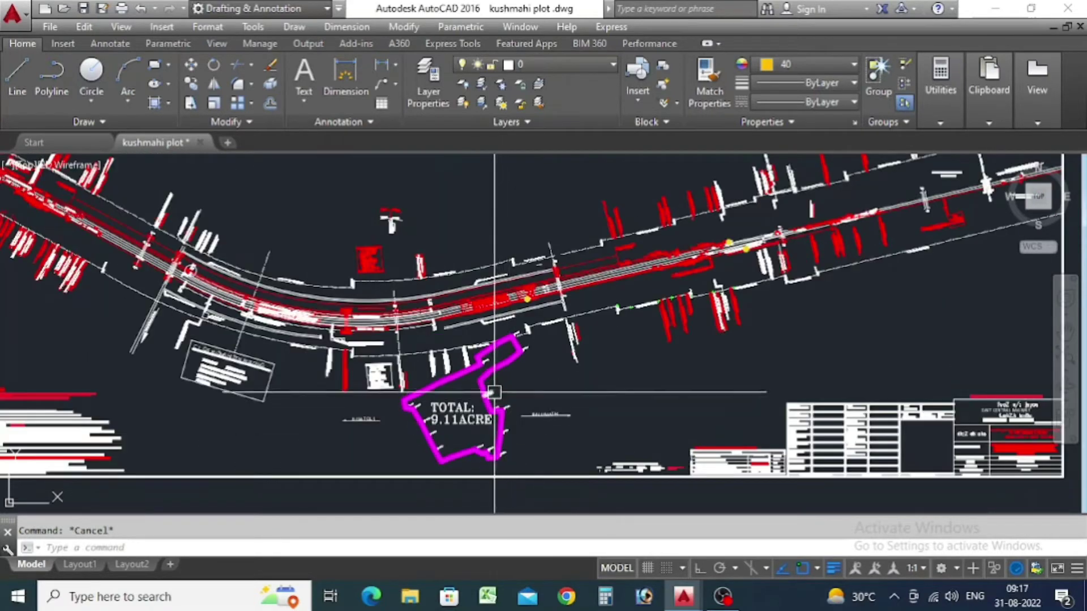
scroll(441, 362, up, 3)
scroll(442, 402, down, 2)
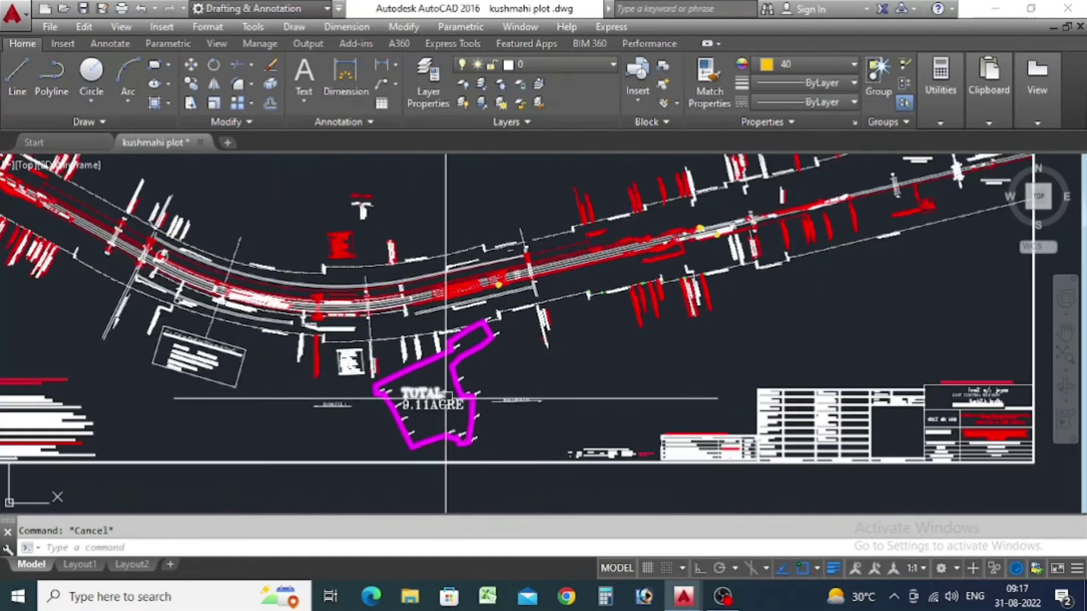
Step: Select the magenta boundary polyline with pillars 7 to 19 and the 9.11ACRE text using crossing windows
scroll(451, 447, up, 5)
click(633, 437)
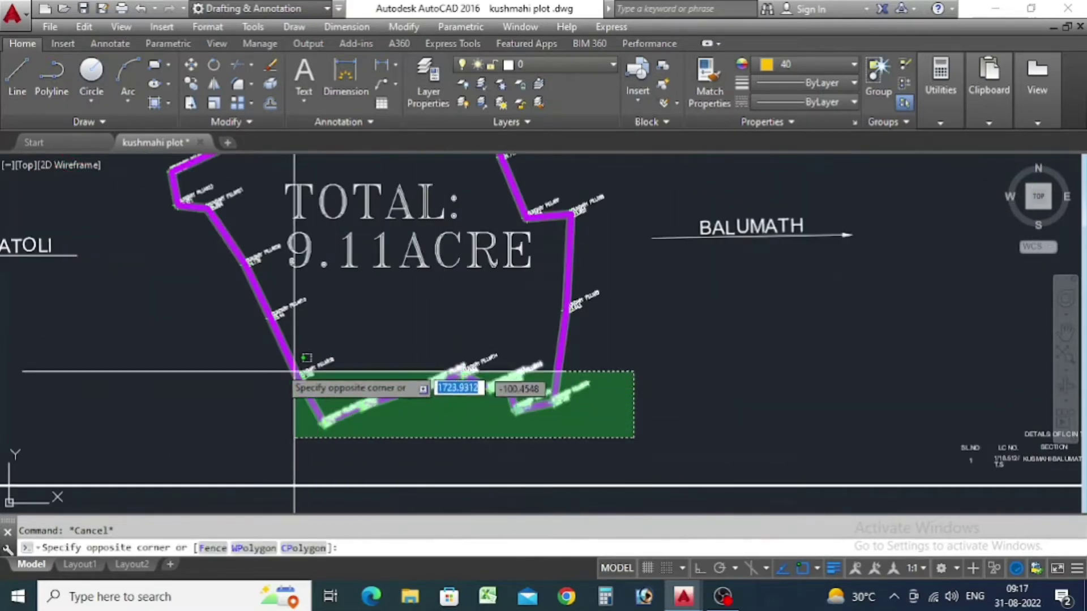
click(204, 309)
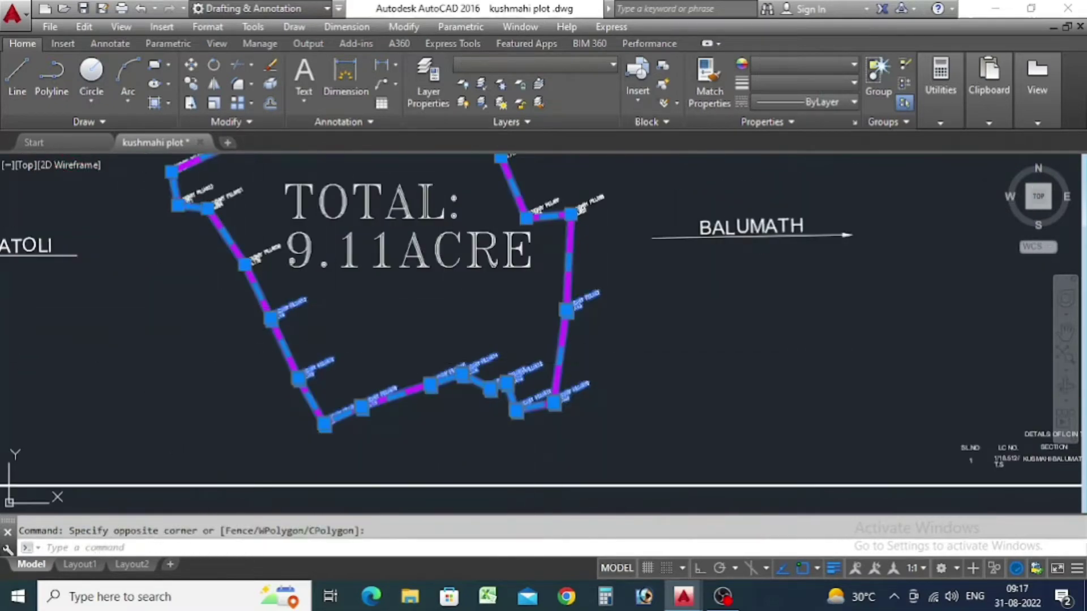
click(614, 367)
click(493, 210)
Step: Add the TOTAL: text and the points and labels of boundary pillars 20 to 22 to the selection
click(509, 304)
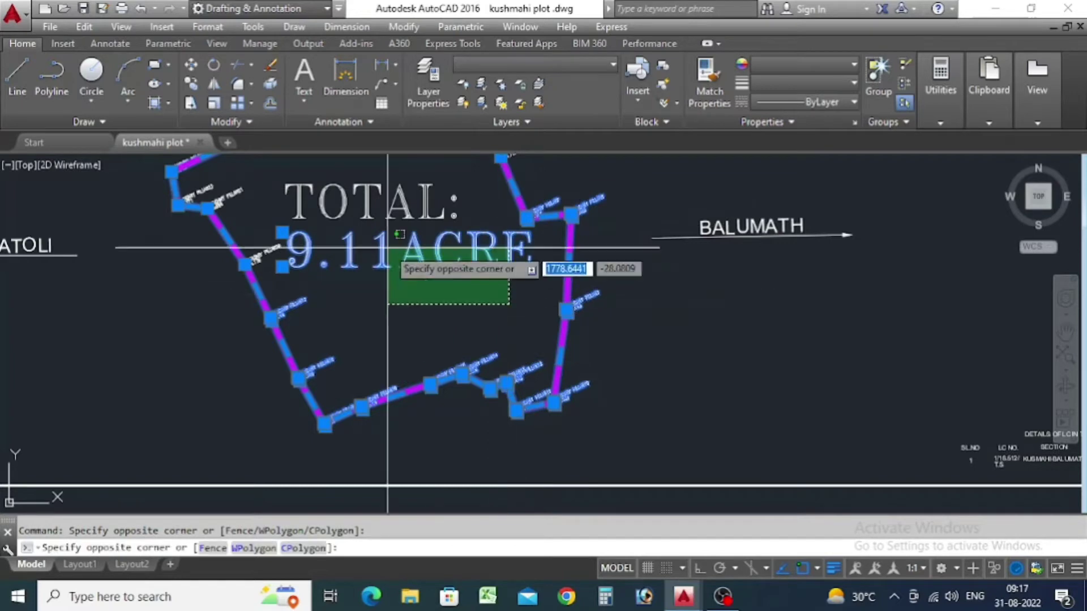
scroll(419, 354, down, 5)
scroll(399, 351, up, 8)
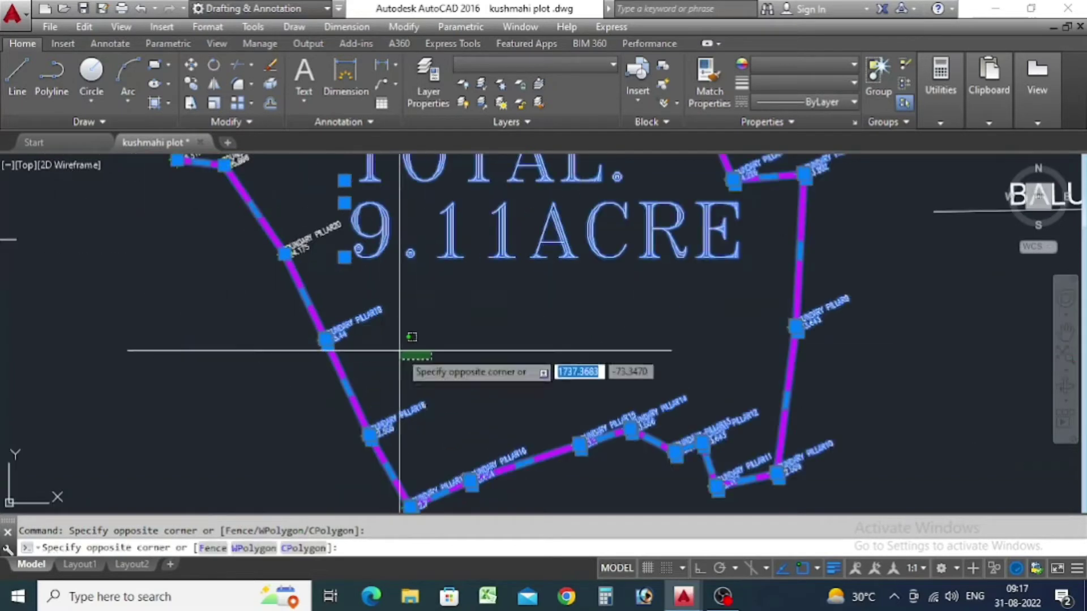
scroll(400, 351, down, 5)
scroll(338, 330, up, 3)
click(283, 287)
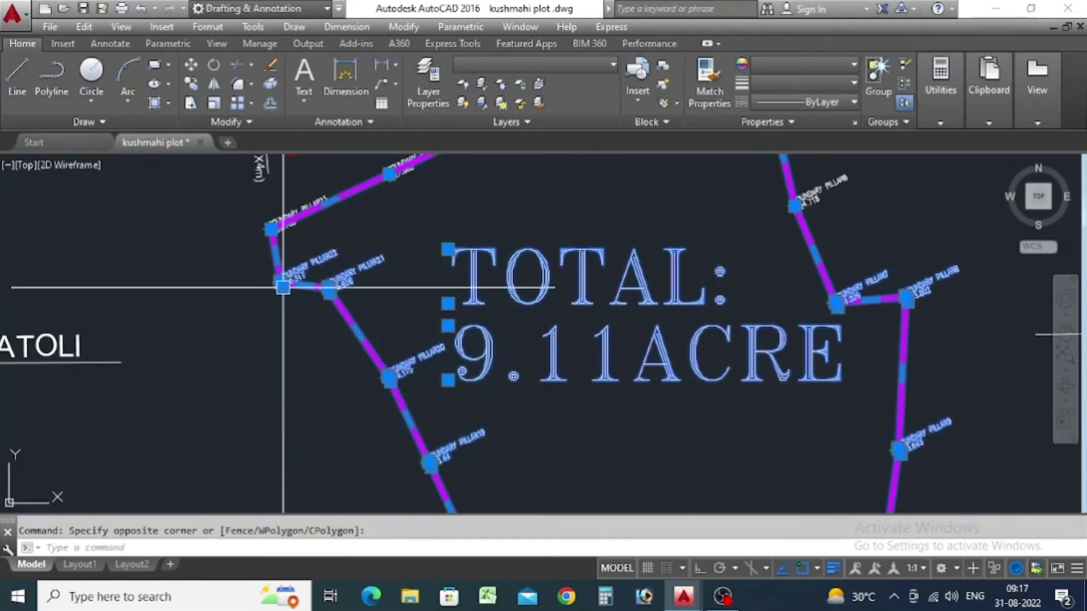
Step: Add the points and labels of boundary pillars 23 to 26 along the plot's north-western edge to the selection
click(450, 400)
scroll(450, 405, down, 4)
scroll(396, 362, up, 4)
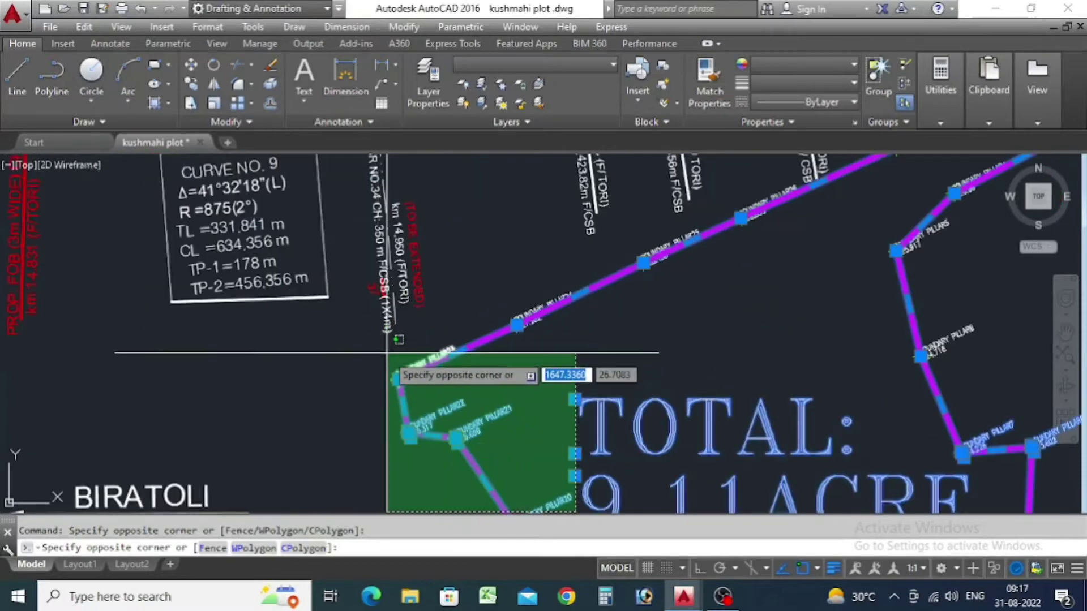
scroll(396, 368, down, 3)
scroll(414, 381, up, 5)
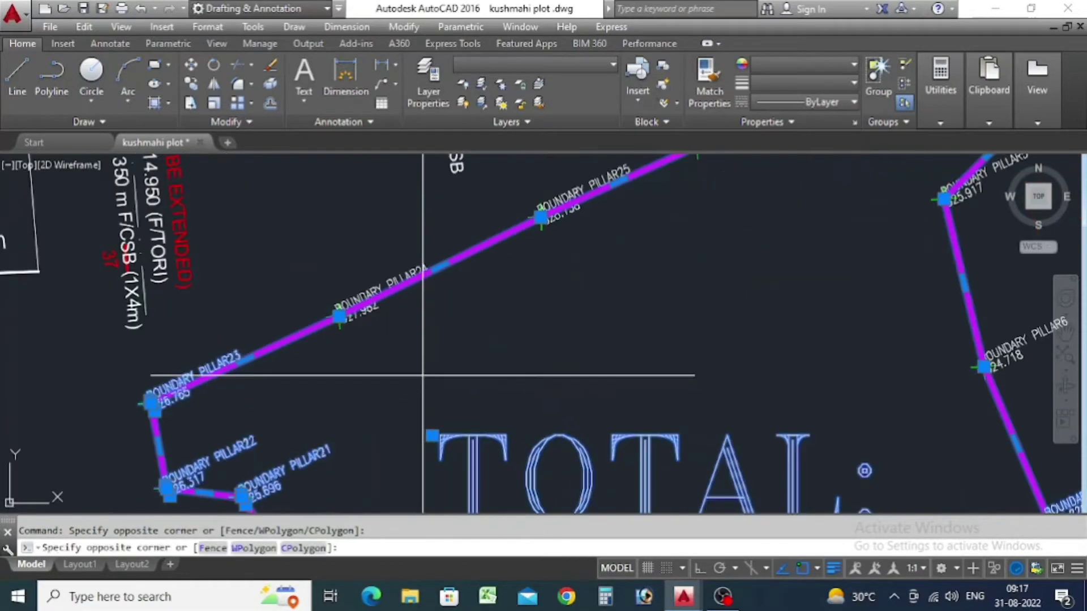
click(302, 250)
scroll(436, 287, up, 3)
click(569, 447)
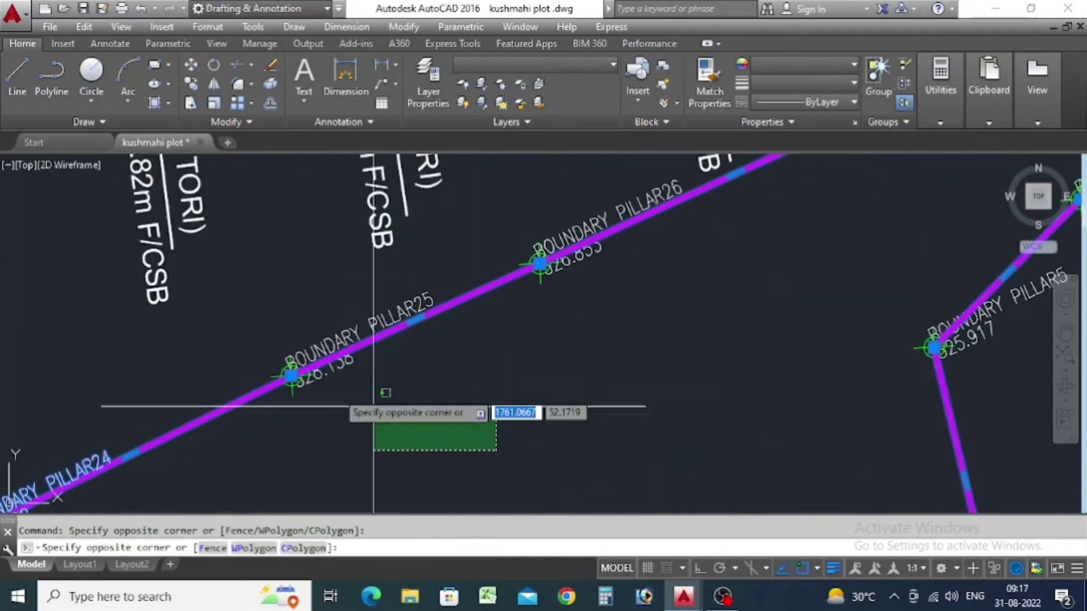
click(235, 302)
Step: Add the points and labels of boundary pillars 27 and 28 to the selection
scroll(400, 339, down, 3)
scroll(735, 452, up, 3)
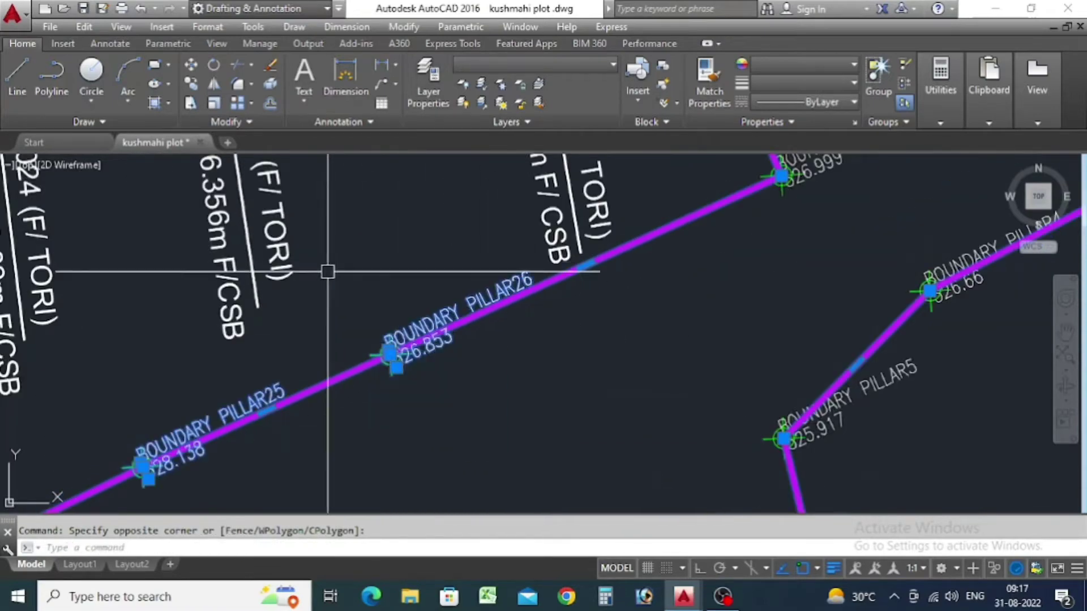
scroll(325, 266, down, 3)
middle_drag(506, 301, 396, 357)
scroll(409, 355, up, 4)
click(457, 389)
click(336, 309)
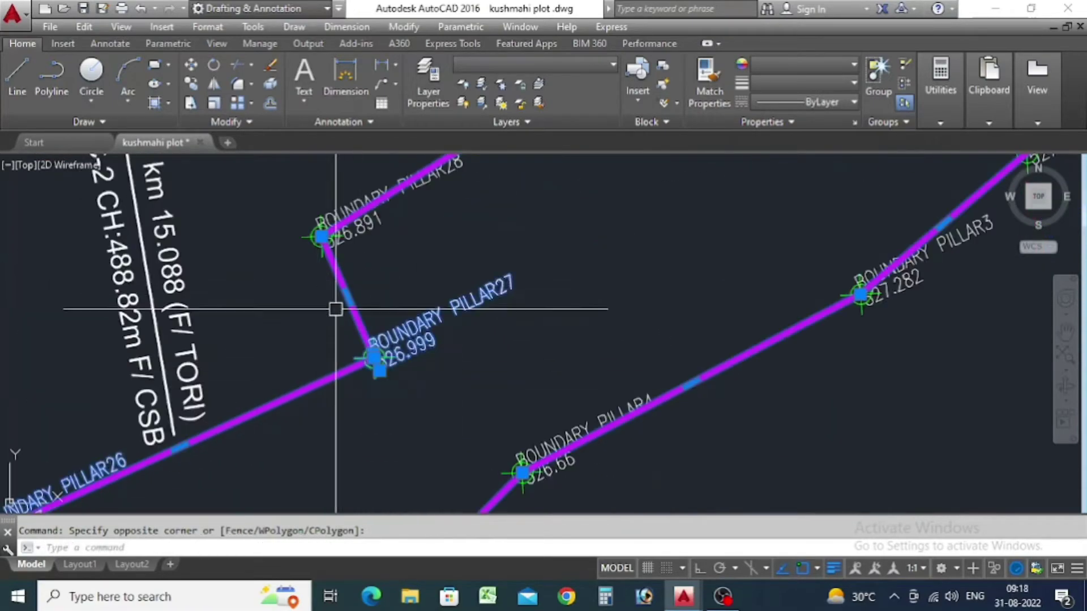
scroll(335, 306, down, 2)
middle_drag(355, 257, 373, 337)
scroll(373, 337, up, 2)
click(449, 368)
click(311, 347)
Step: Add the points and labels of boundary pillars 29 and 1 at the plot's northern tip to the selection
scroll(425, 273, down, 3)
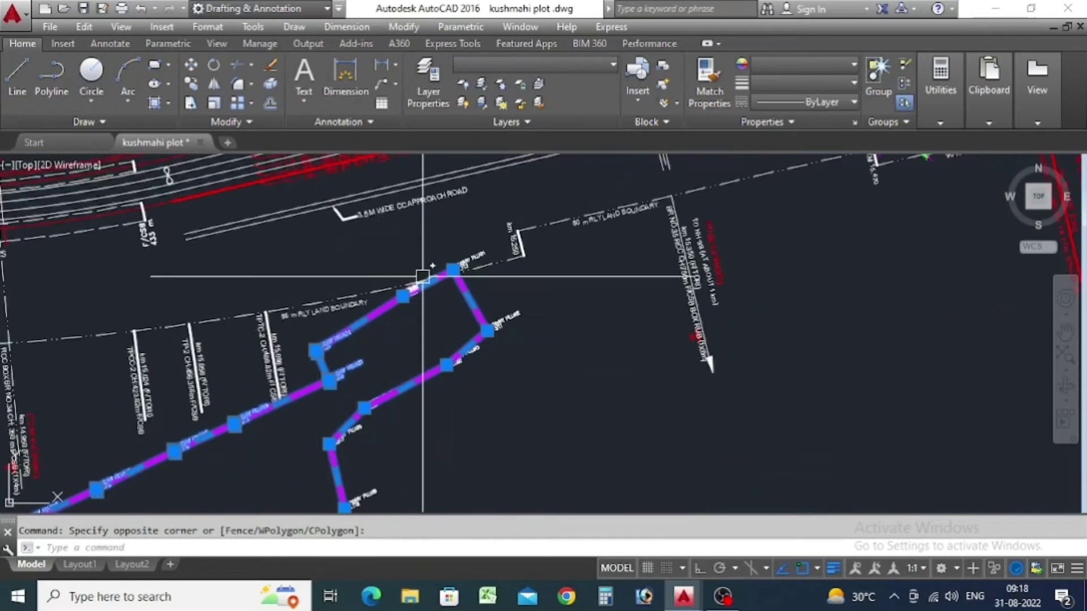
scroll(420, 433, up, 4)
click(420, 432)
click(328, 326)
scroll(328, 326, down, 4)
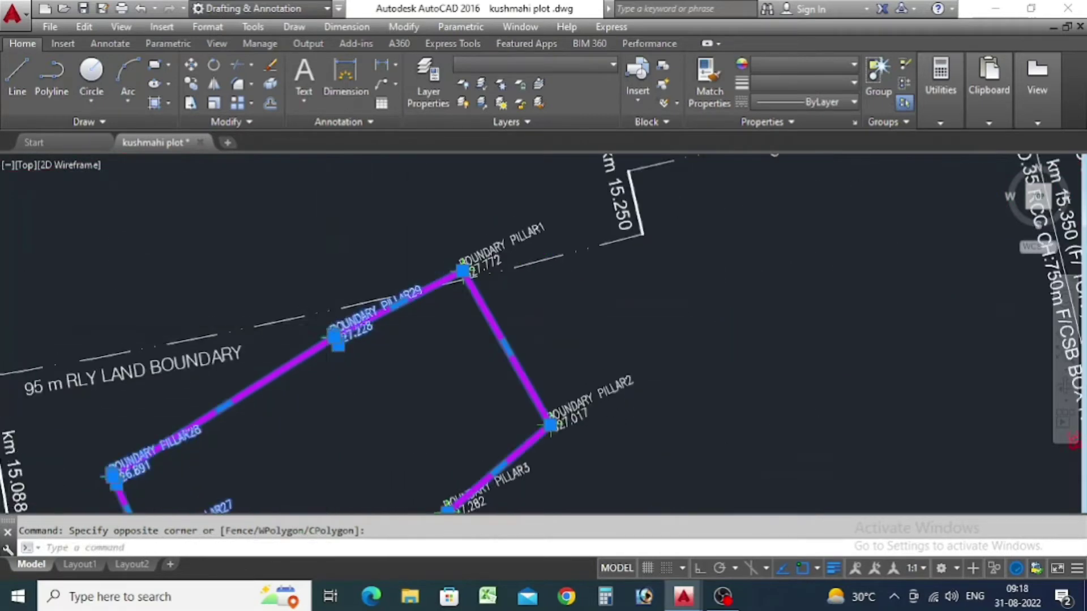
scroll(473, 291, up, 5)
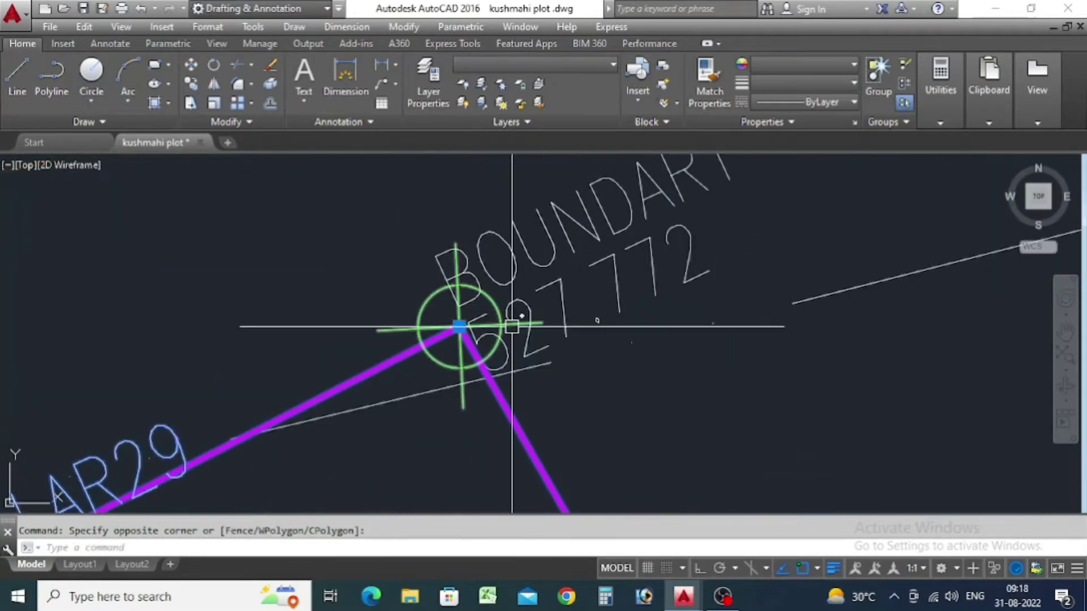
click(488, 293)
click(741, 239)
click(548, 183)
Step: Add the points and labels of boundary pillars 2, 3 and 4 to the selection
scroll(547, 183, down, 4)
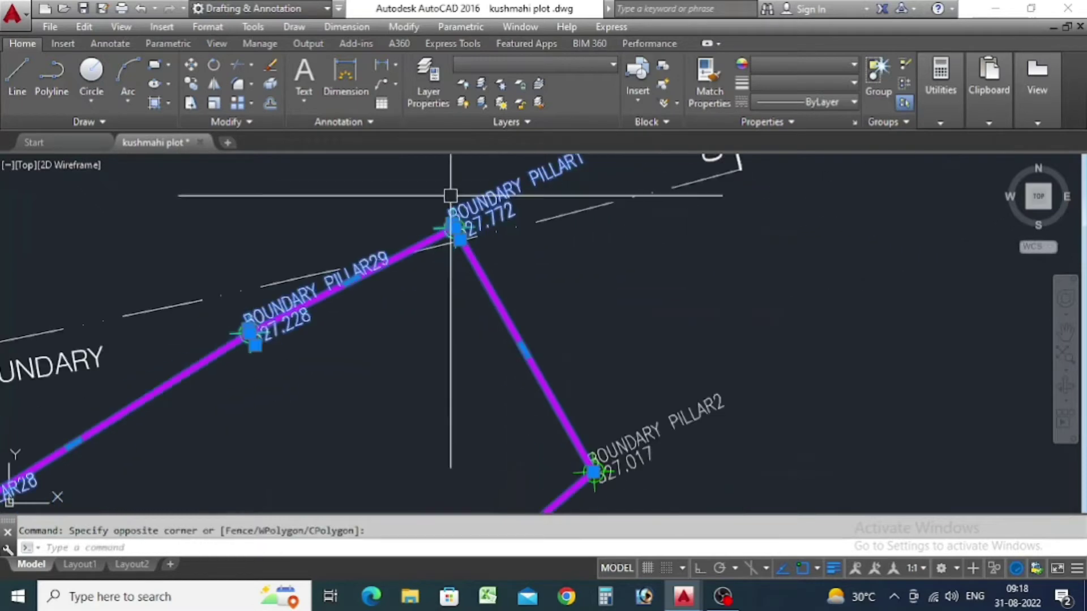
scroll(500, 291, down, 2)
click(607, 450)
scroll(523, 340, down, 5)
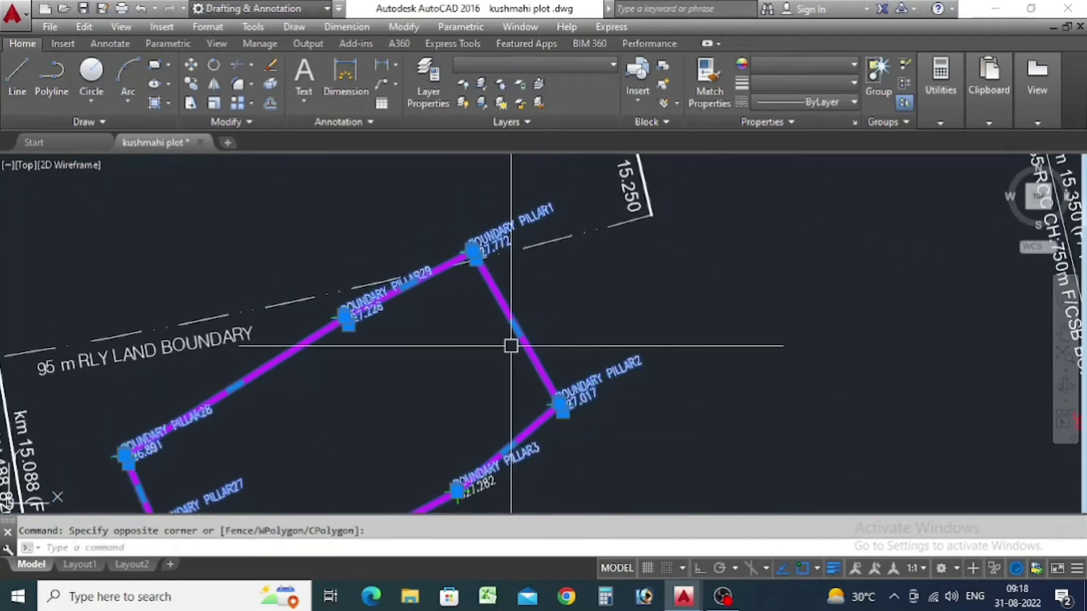
scroll(493, 352, up, 6)
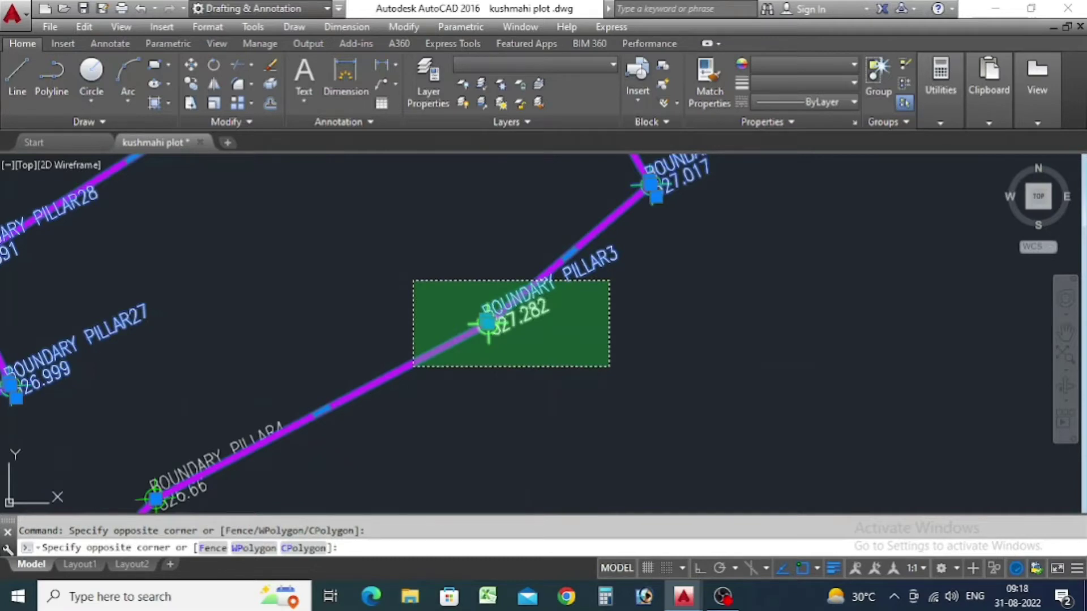
key(Escape)
scroll(412, 279, down, 3)
scroll(477, 347, down, 2)
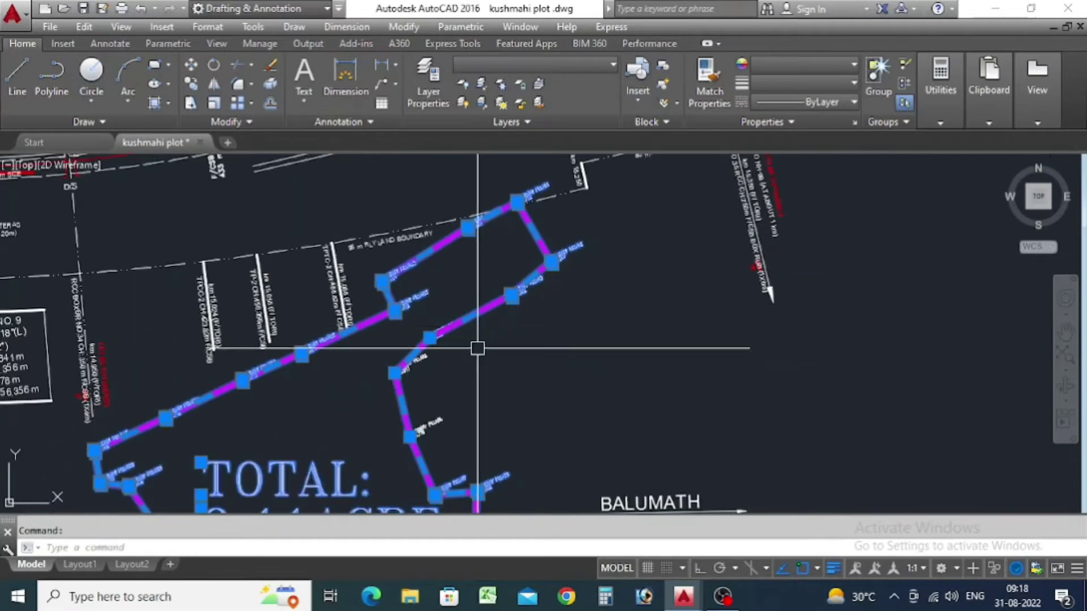
scroll(491, 326, up, 6)
click(490, 326)
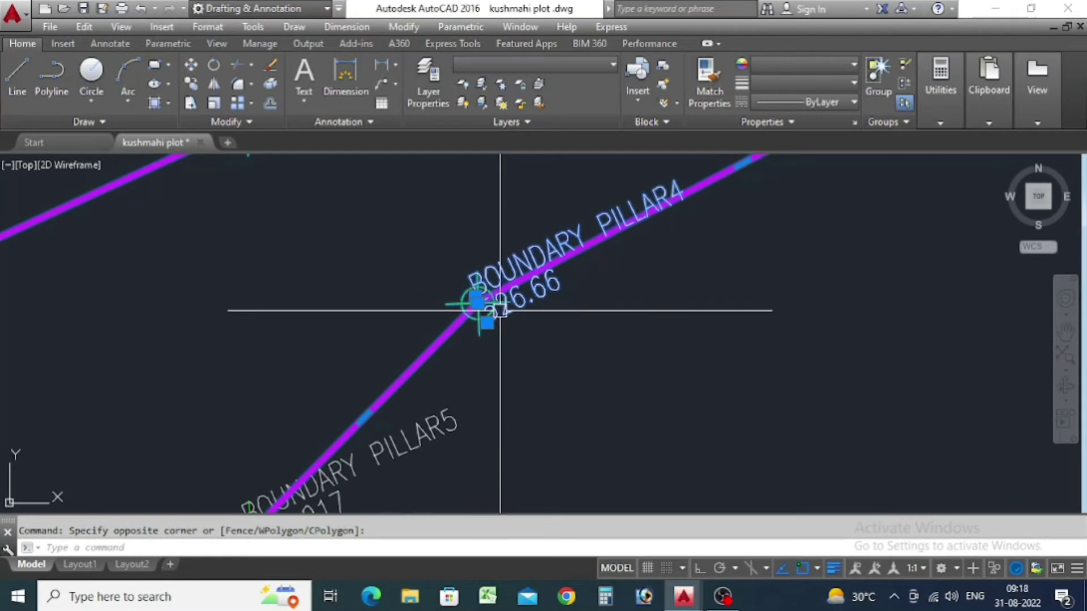
Step: Add the points and labels of boundary pillars 5 and 6 on the plot's eastern side to the selection
scroll(461, 253, down, 4)
scroll(451, 304, up, 4)
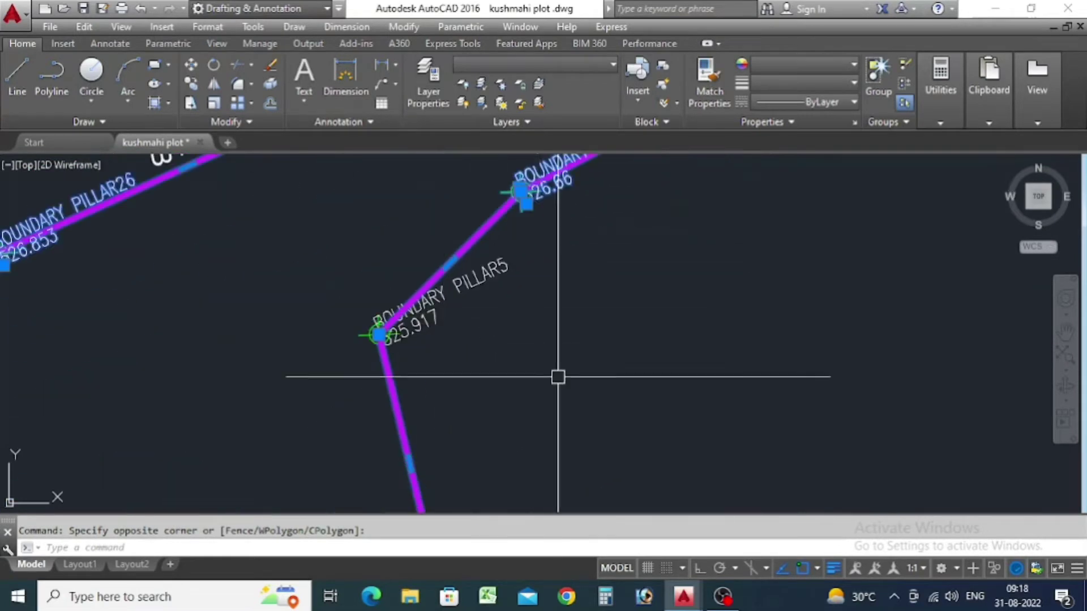
scroll(291, 271, down, 4)
scroll(514, 373, up, 5)
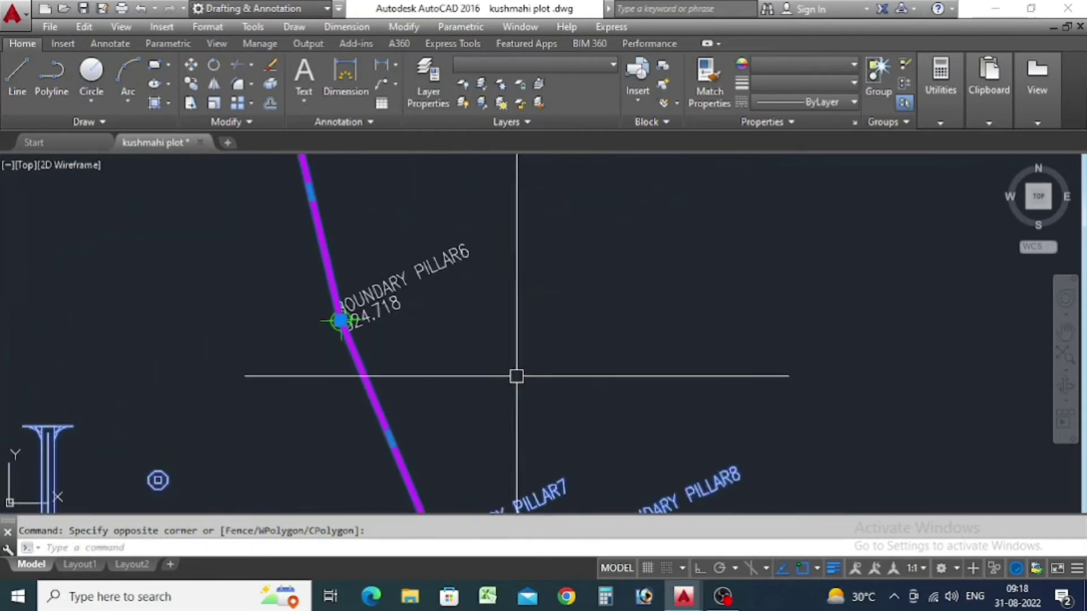
click(339, 322)
scroll(432, 317, down, 4)
scroll(524, 332, up, 4)
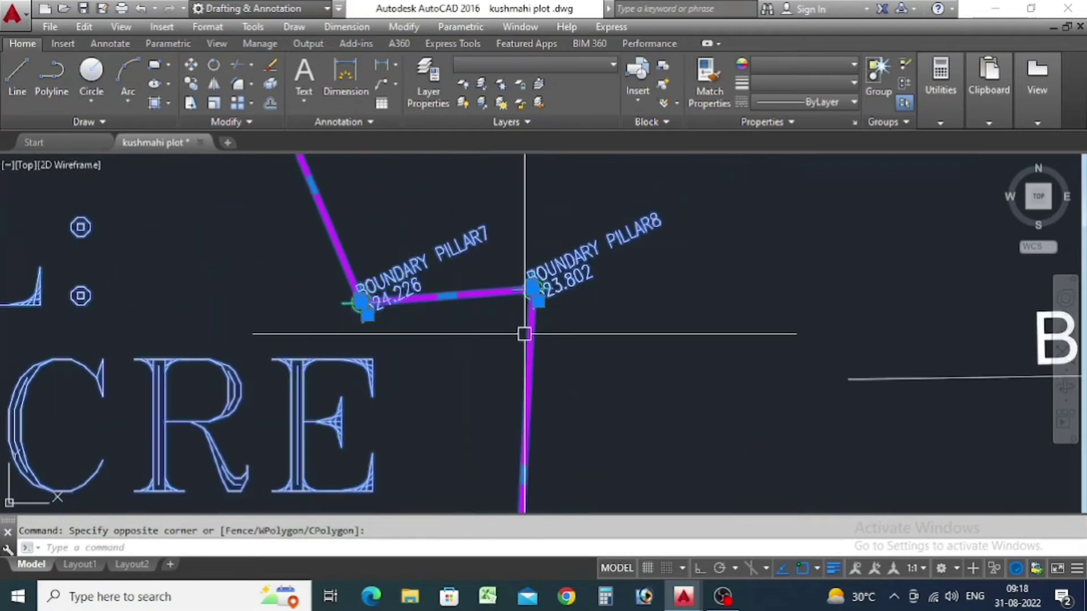
Step: Select the survey point marker inside the yellow circle at the 540.712 label beside the track text
scroll(484, 273, down, 4)
scroll(497, 323, down, 4)
scroll(546, 351, up, 4)
scroll(424, 432, down, 4)
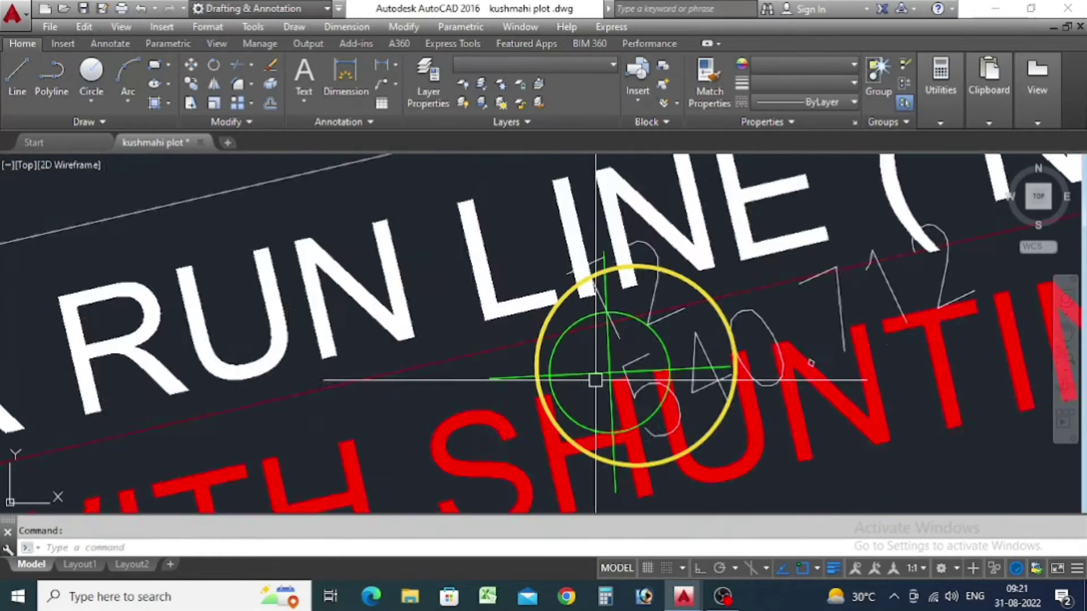
scroll(596, 379, up, 5)
scroll(659, 363, up, 3)
click(659, 365)
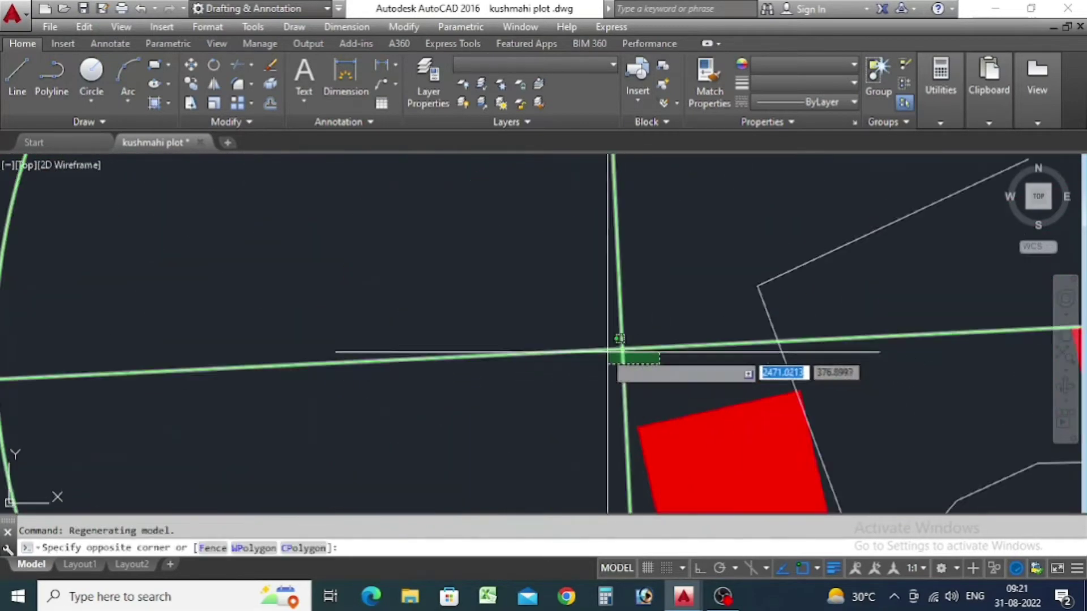
click(537, 306)
scroll(626, 328, down, 3)
scroll(626, 328, up, 5)
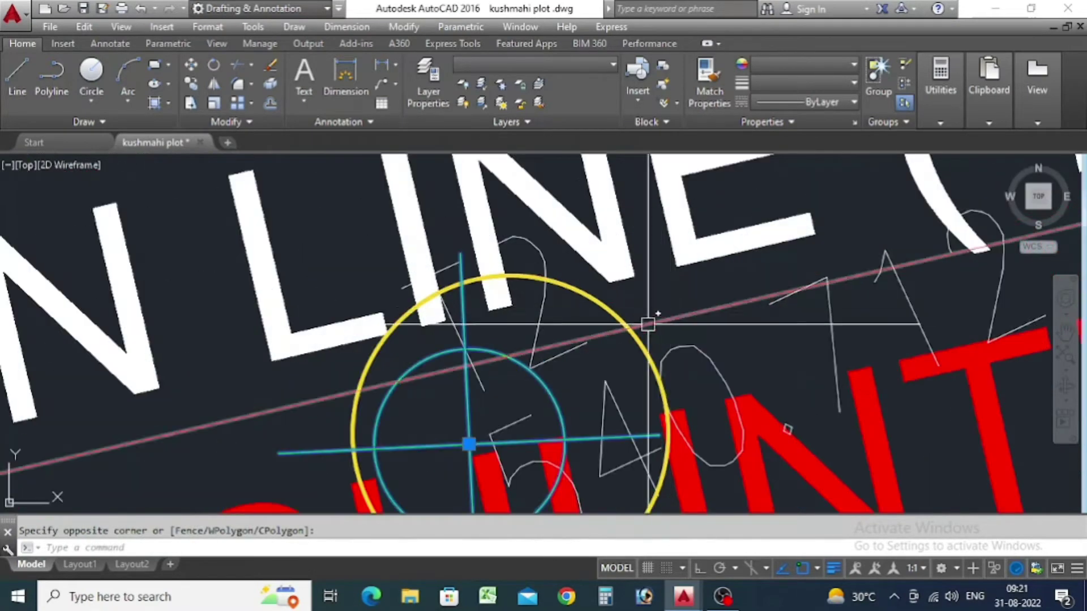
Step: Add the yellow circle, the T2 label and the 540.712 elevation text around that survey point to the selection
click(597, 295)
scroll(597, 295, down, 4)
scroll(589, 289, up, 3)
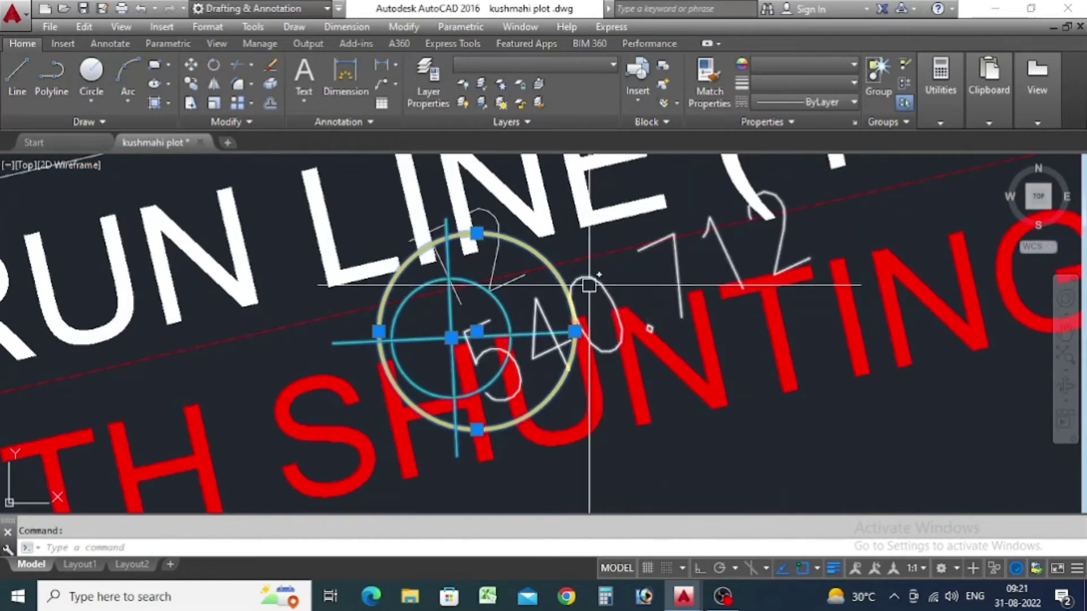
scroll(610, 277, down, 4)
scroll(595, 293, up, 5)
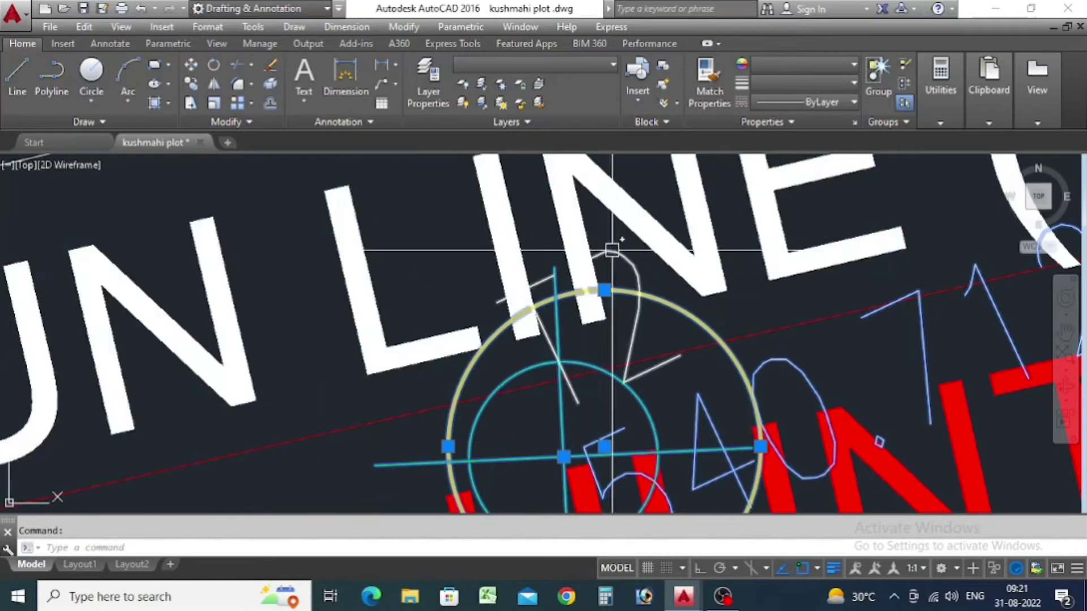
scroll(621, 258, down, 5)
Step: Add the survey point at elevation 540.746 near FM 1 IN 12, with its circle and labels, to the selection
scroll(623, 300, up, 5)
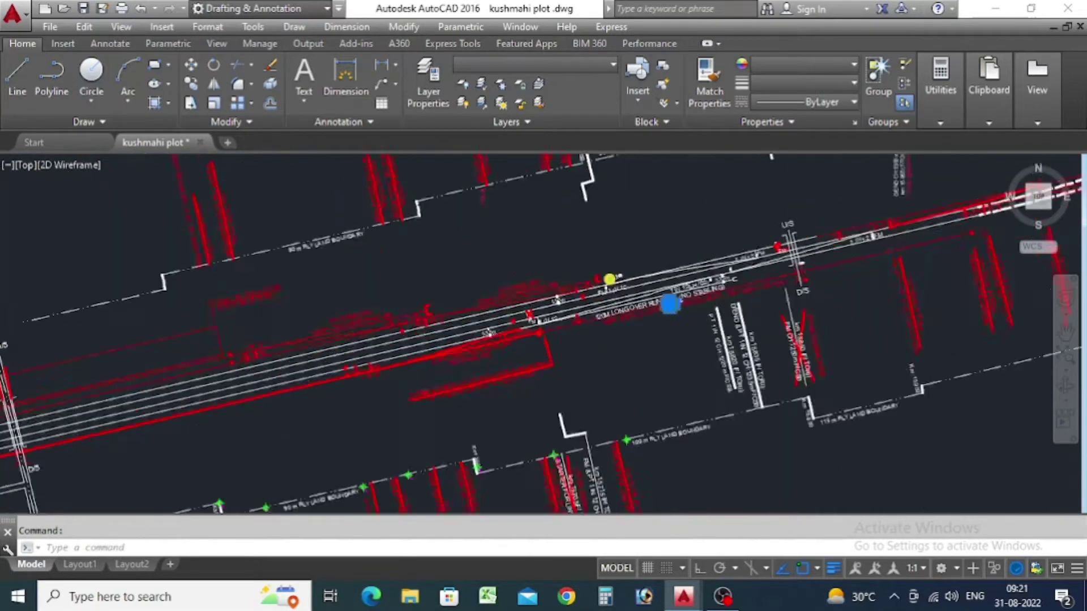
scroll(546, 215, up, 2)
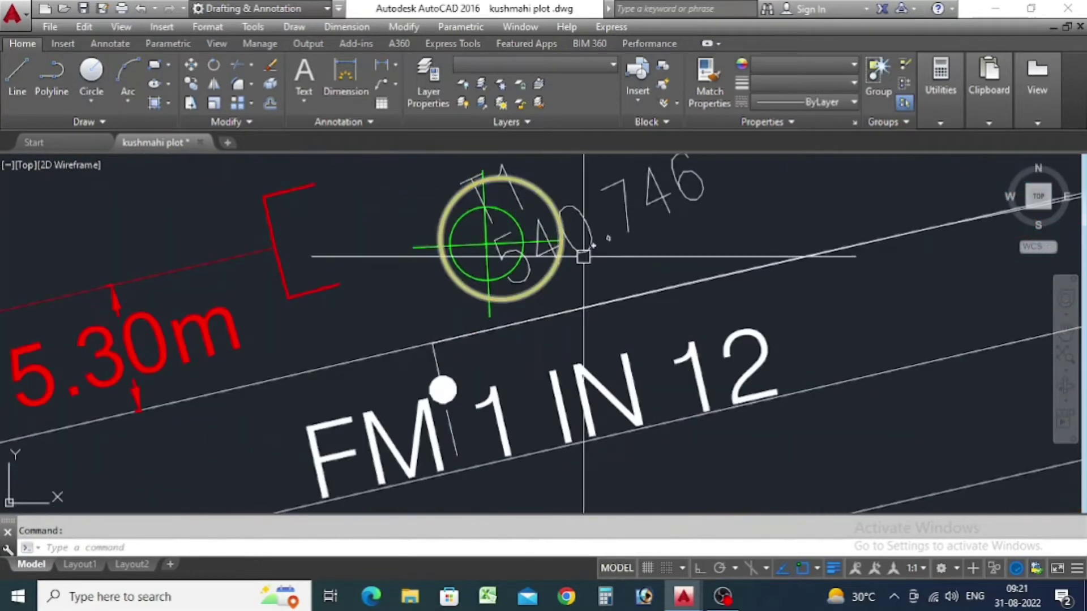
click(589, 270)
click(400, 175)
scroll(623, 245, down, 3)
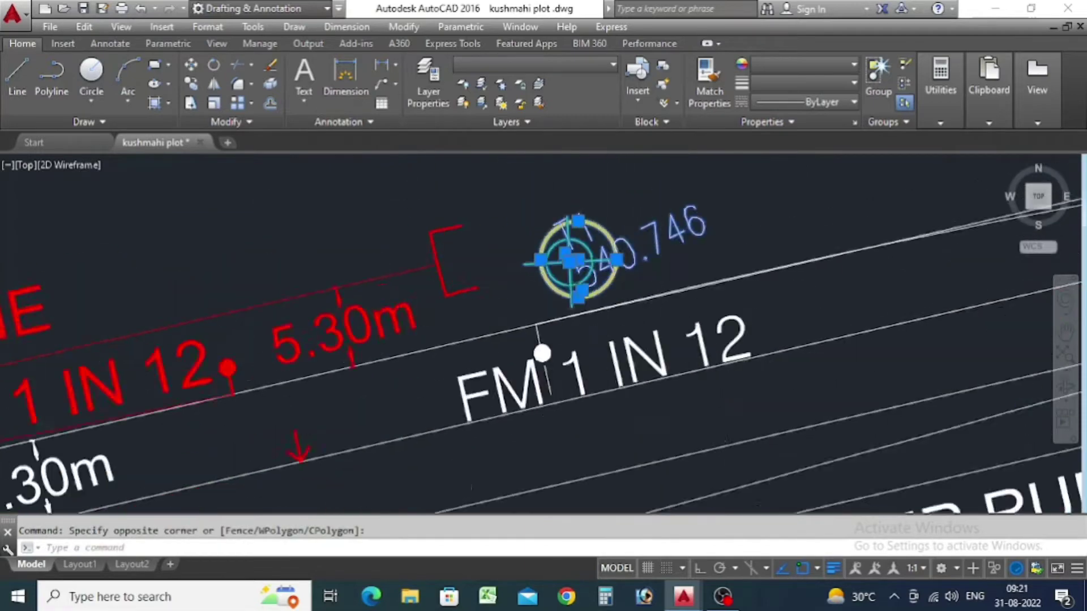
Step: Add survey point T3 with its yellow circle, point label and 540.894 elevation text to the selection
scroll(705, 287, up, 3)
scroll(705, 287, down, 1)
scroll(570, 236, up, 5)
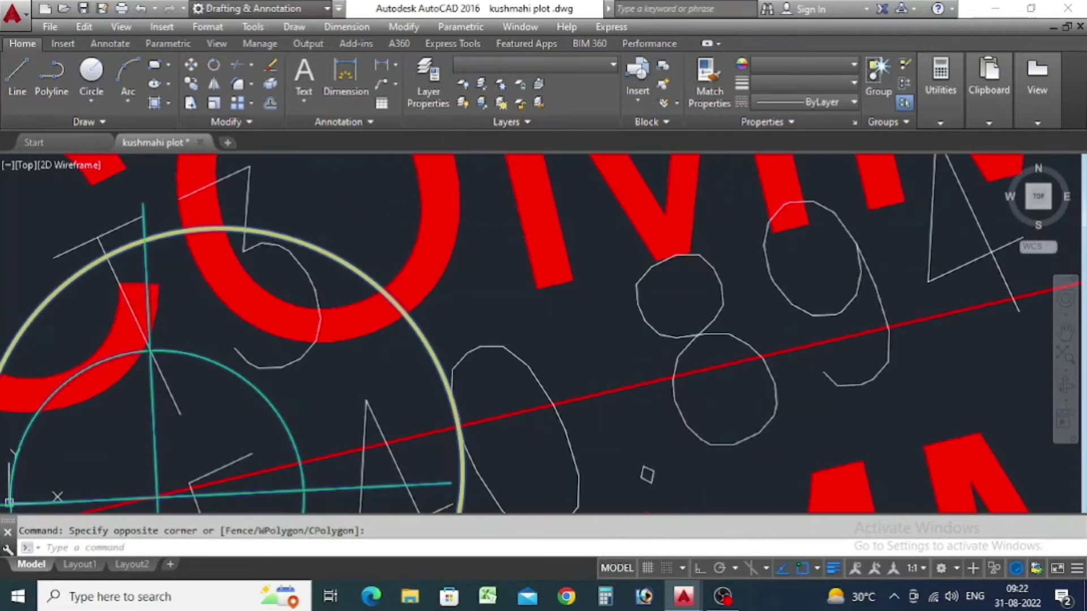
scroll(522, 381, down, 5)
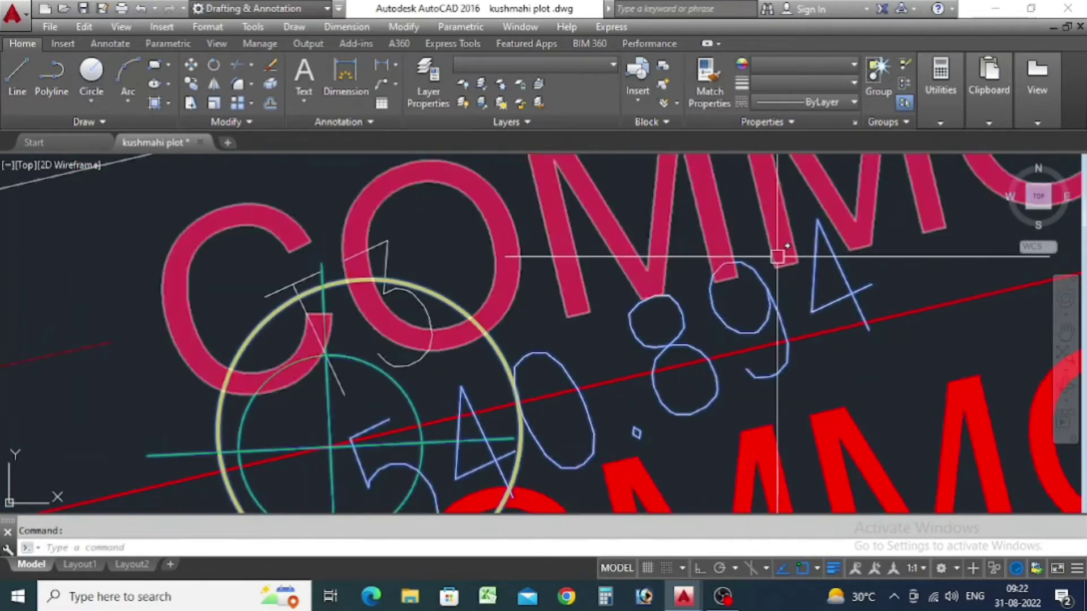
scroll(555, 364, up, 3)
scroll(555, 364, up, 4)
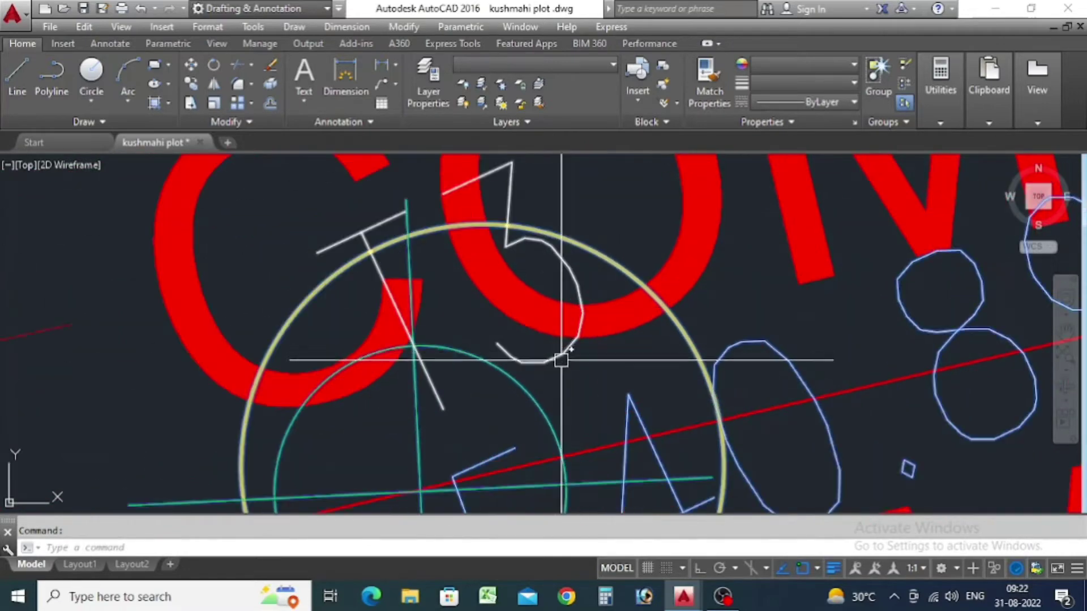
scroll(558, 364, down, 6)
scroll(557, 380, up, 3)
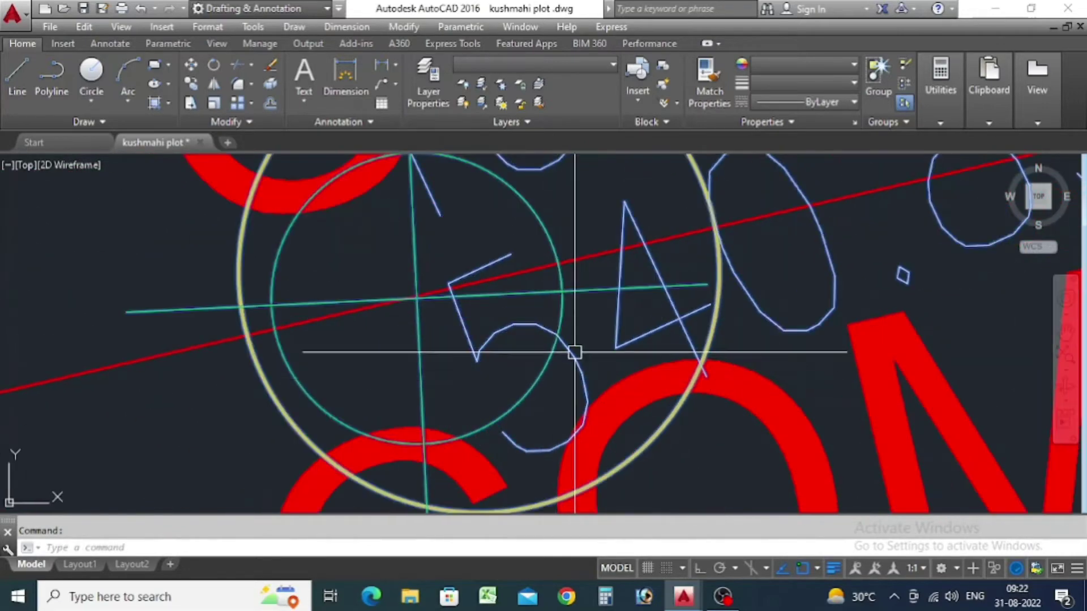
scroll(427, 357, down, 8)
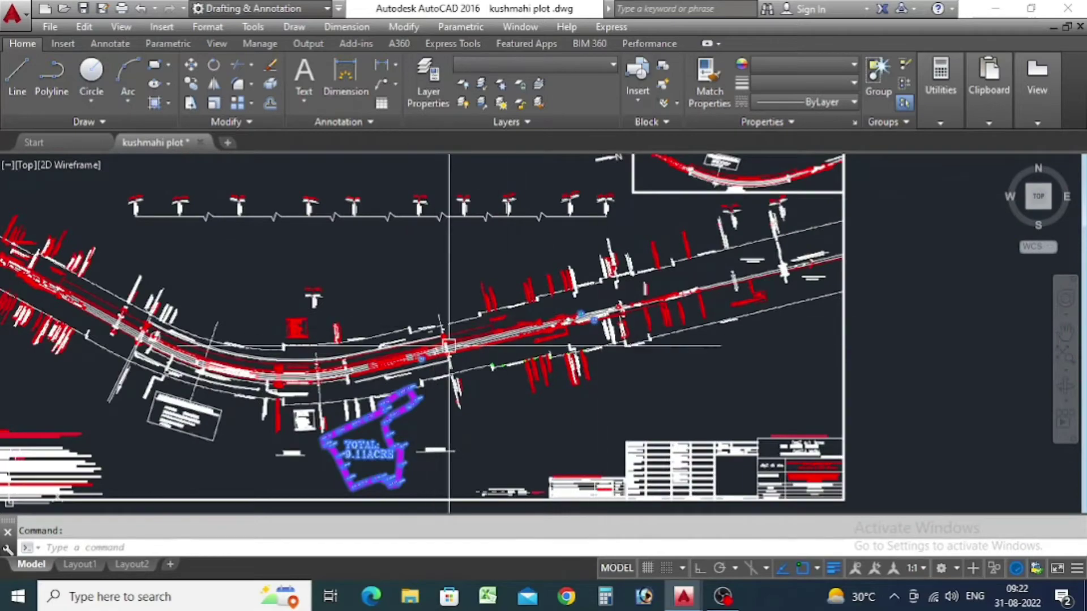
Step: Copy the selected plot boundary and survey points, and paste them into the empty Drawing1
scroll(369, 320, up, 6)
scroll(369, 320, down, 8)
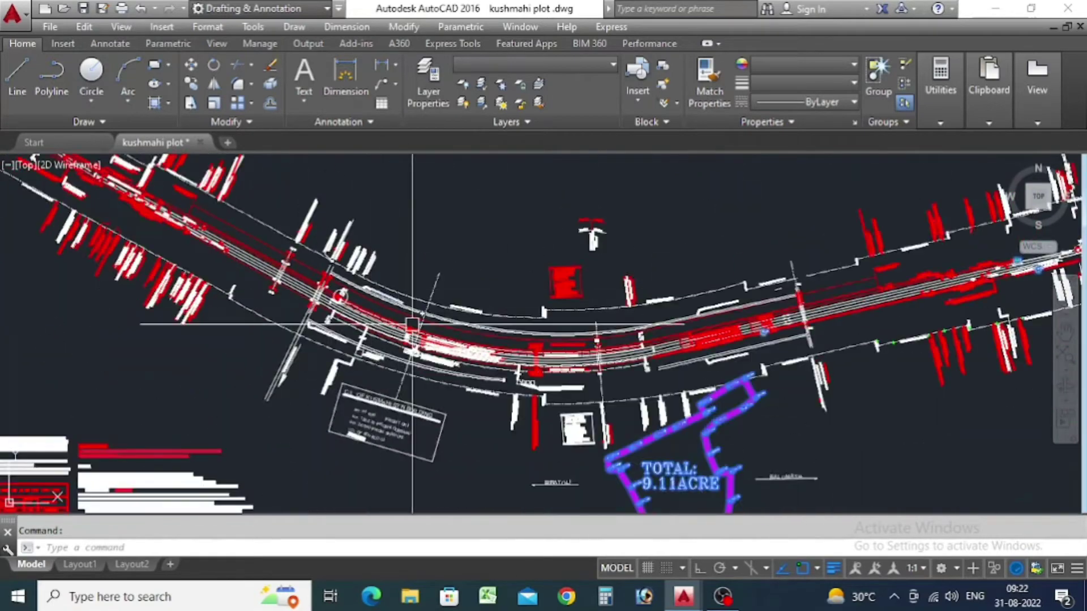
scroll(452, 371, up, 4)
scroll(517, 486, down, 4)
key(ctrl+c)
mouse_move(685, 599)
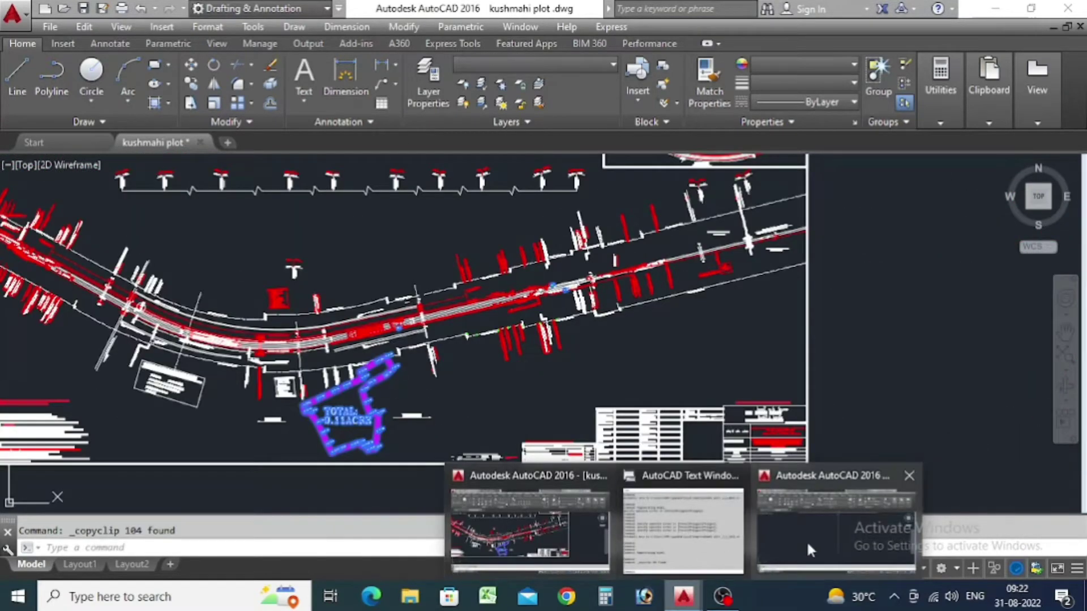
click(836, 529)
key(ctrl+v)
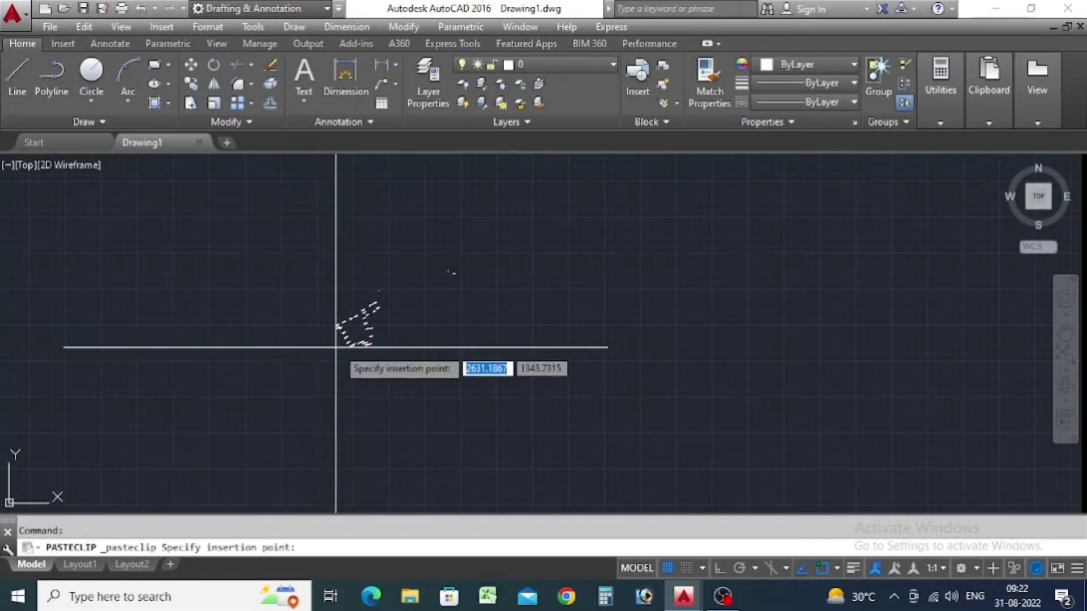
click(389, 368)
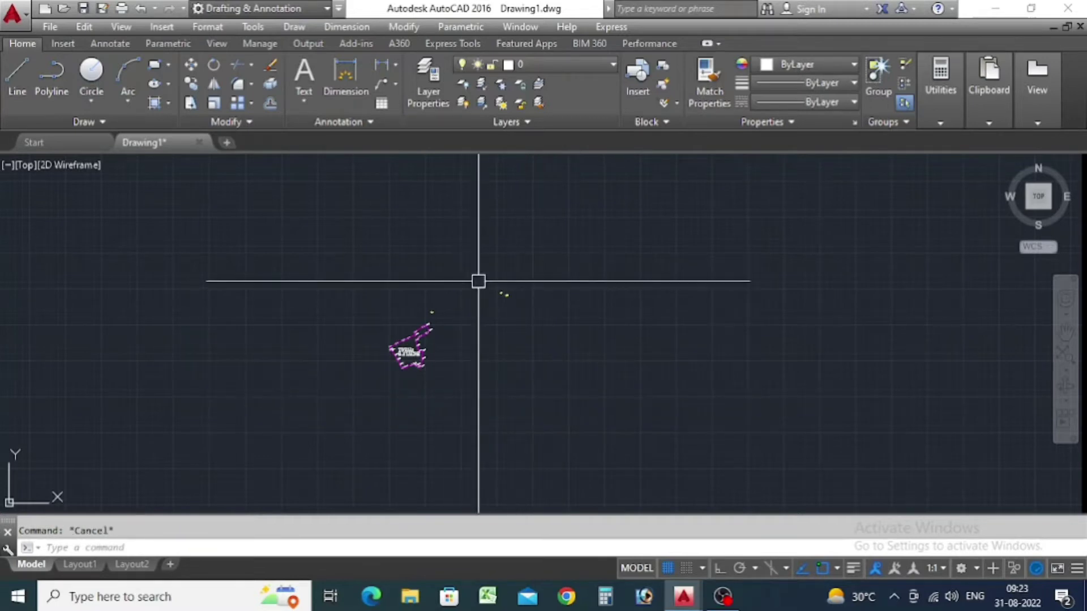
Step: Turn on lineweight display and apply the circle-with-X point style at 5% size relative to the screen
scroll(434, 309, up, 10)
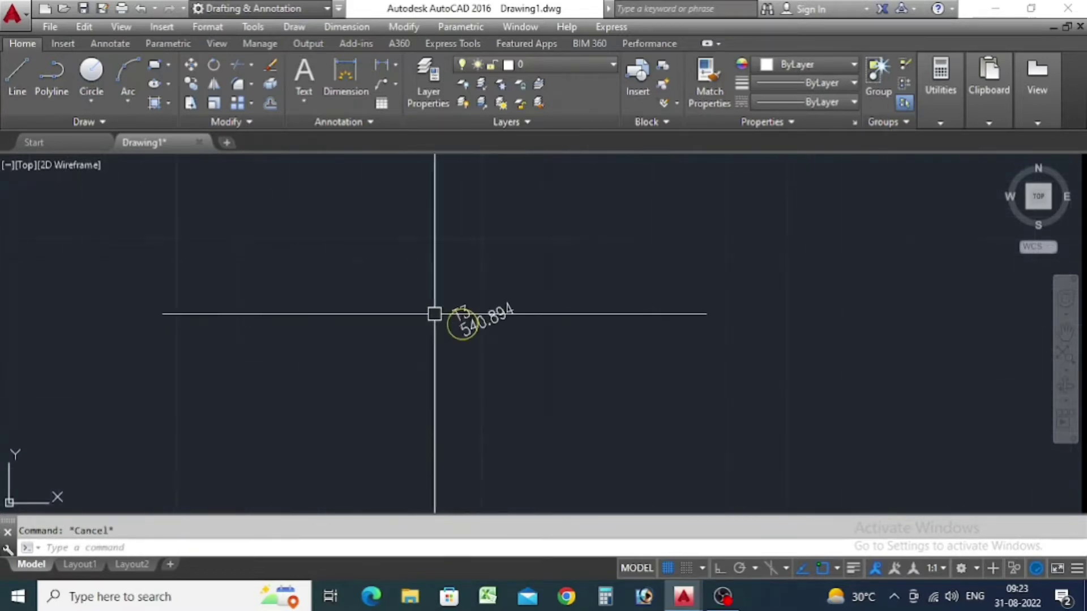
scroll(545, 378, down, 15)
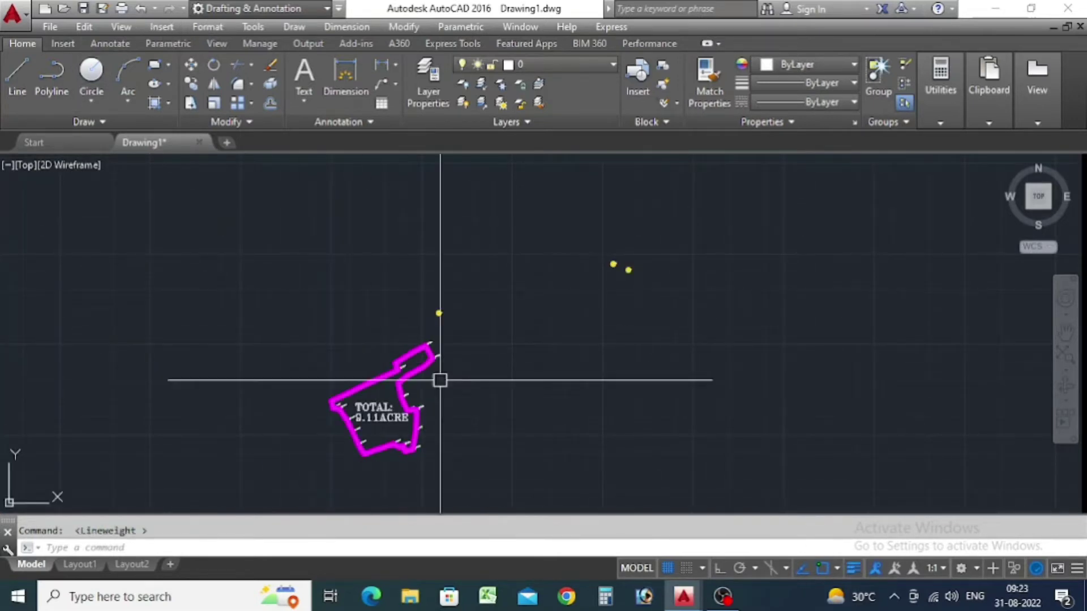
scroll(405, 417, up, 2)
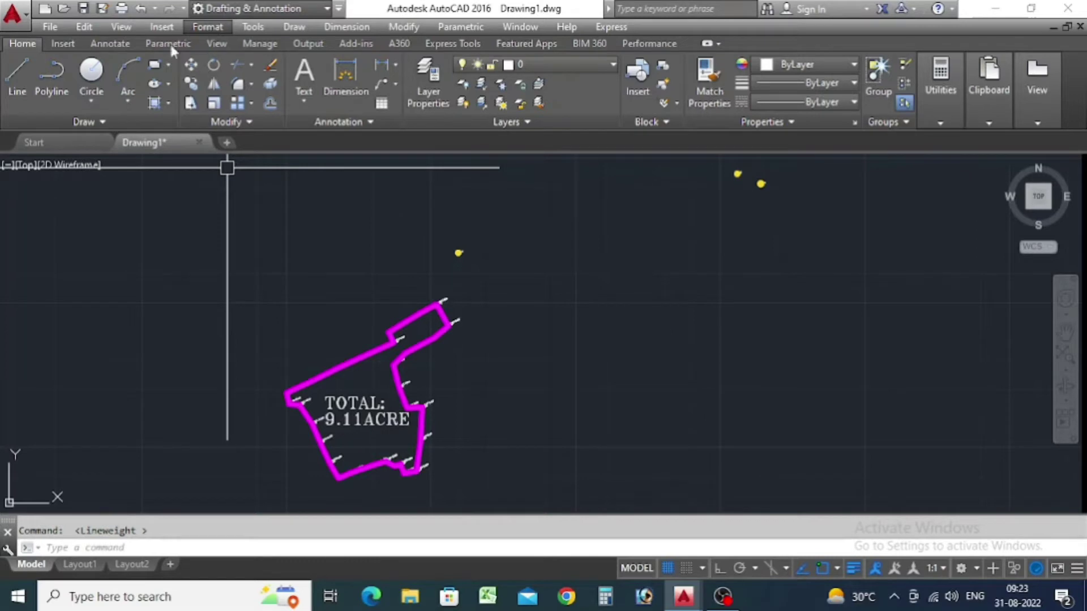
click(213, 31)
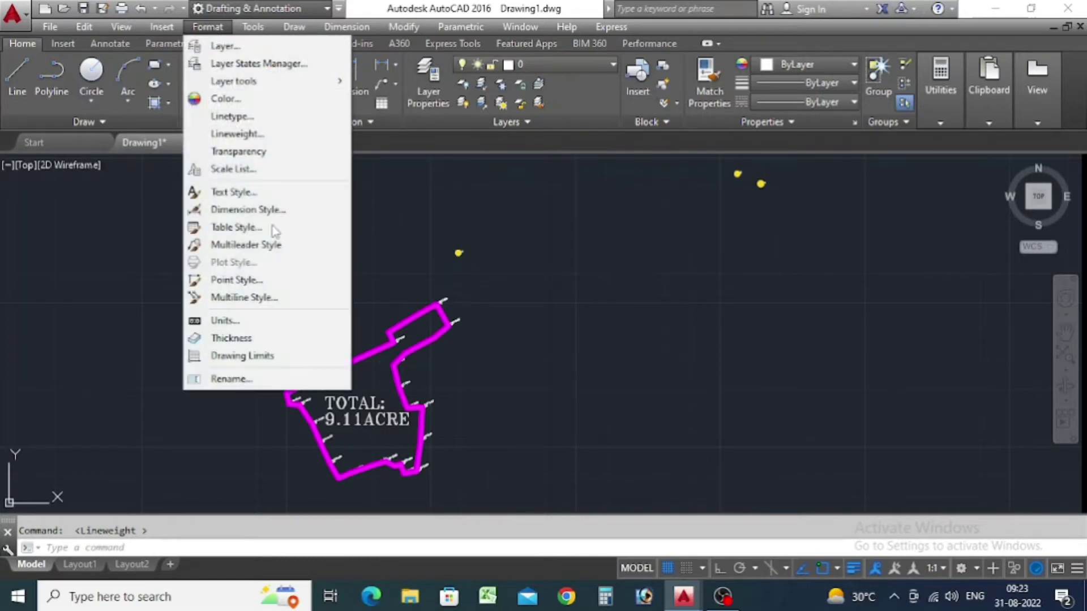
click(236, 282)
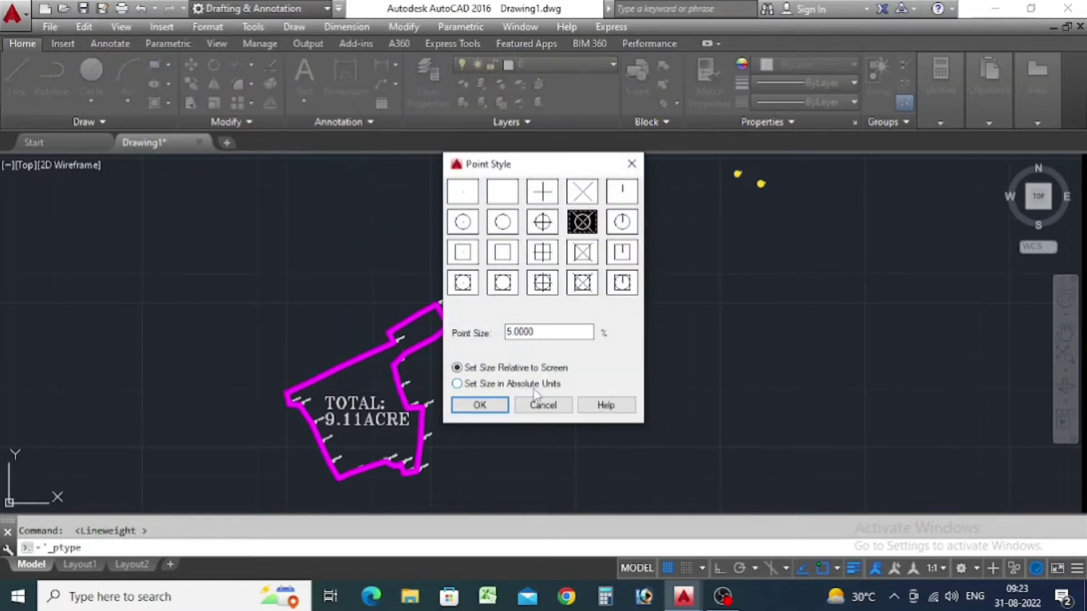
click(479, 405)
Step: Examine the pasted survey points T3 and T1 with their markers, circles and elevation labels, and the plot boundary
scroll(456, 247, up, 5)
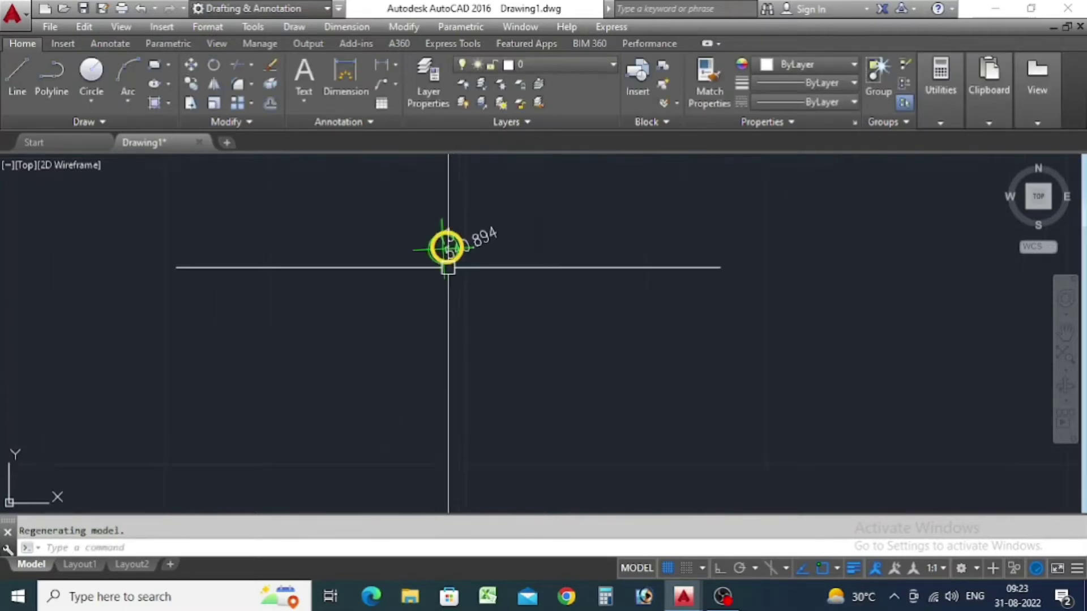
scroll(455, 253, up, 2)
scroll(447, 238, down, 3)
scroll(463, 228, up, 6)
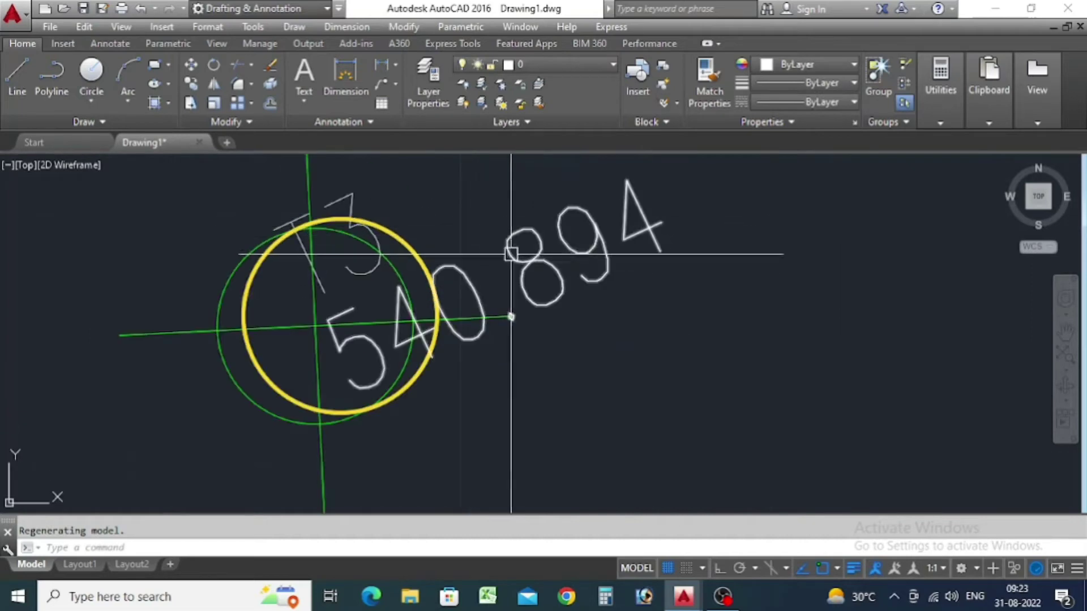
scroll(488, 253, down, 3)
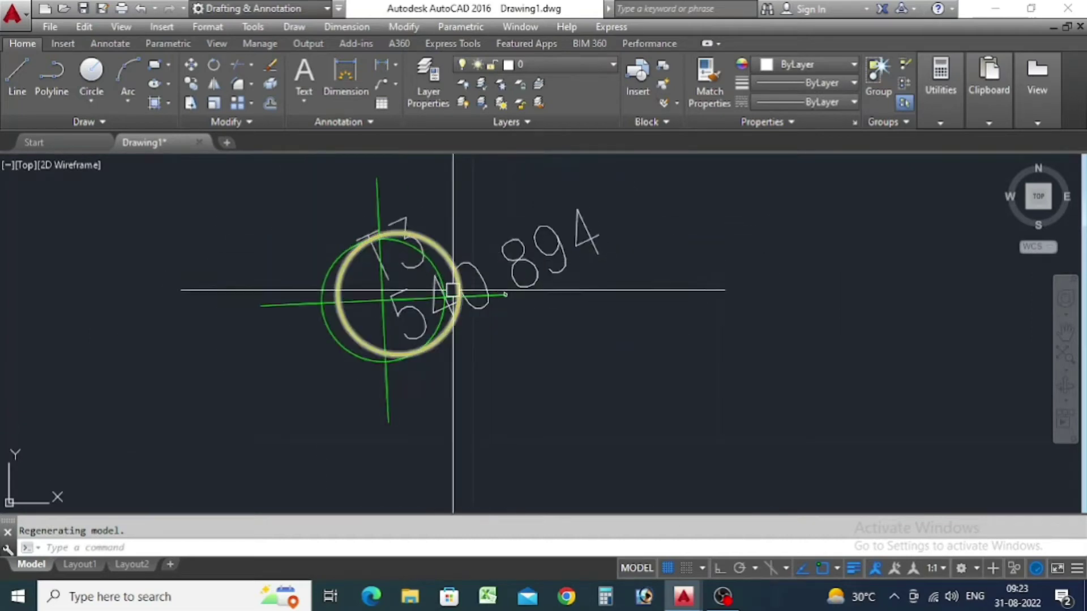
scroll(453, 290, down, 8)
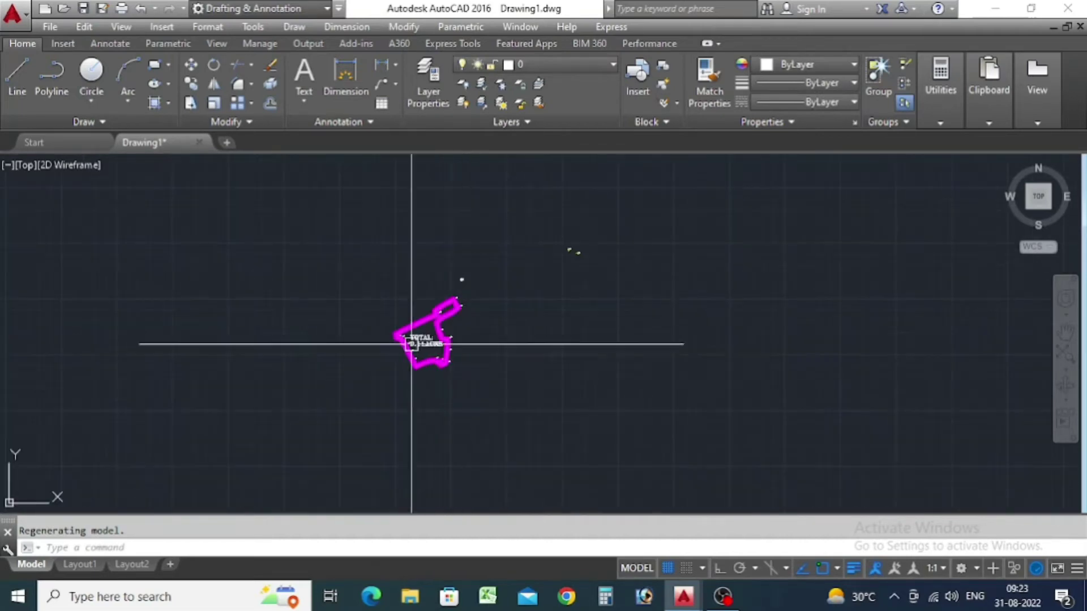
scroll(588, 254, up, 10)
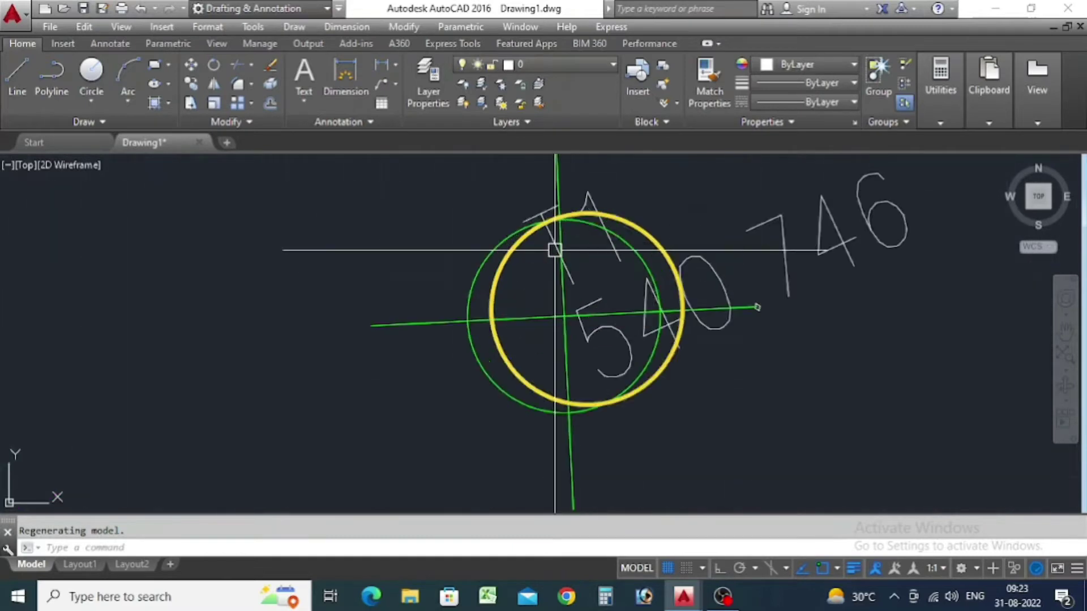
scroll(555, 250, down, 8)
scroll(752, 358, up, 2)
scroll(484, 282, down, 6)
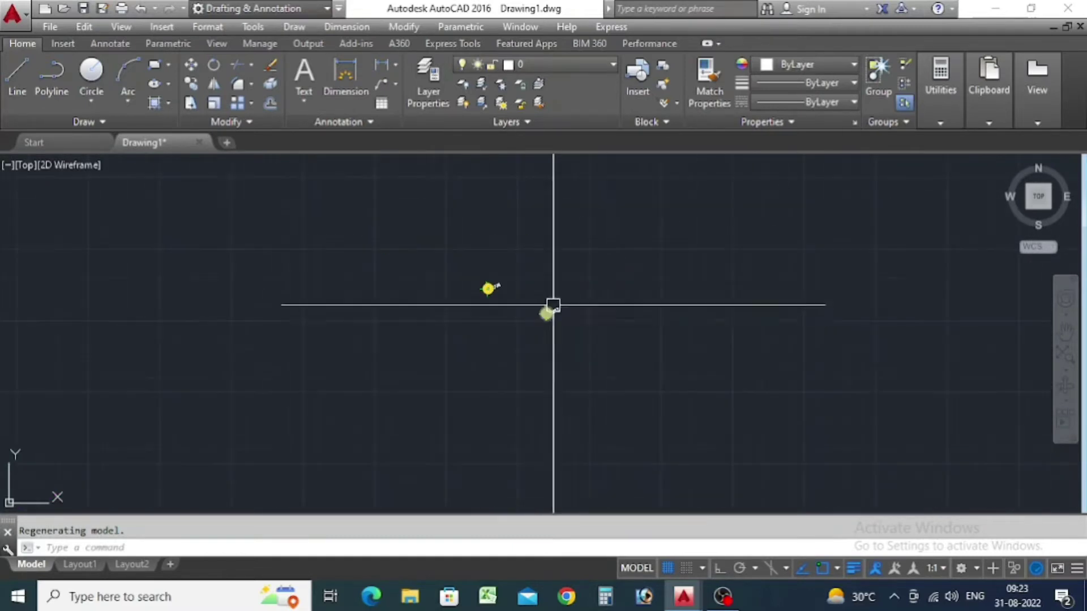
scroll(459, 388, up, 4)
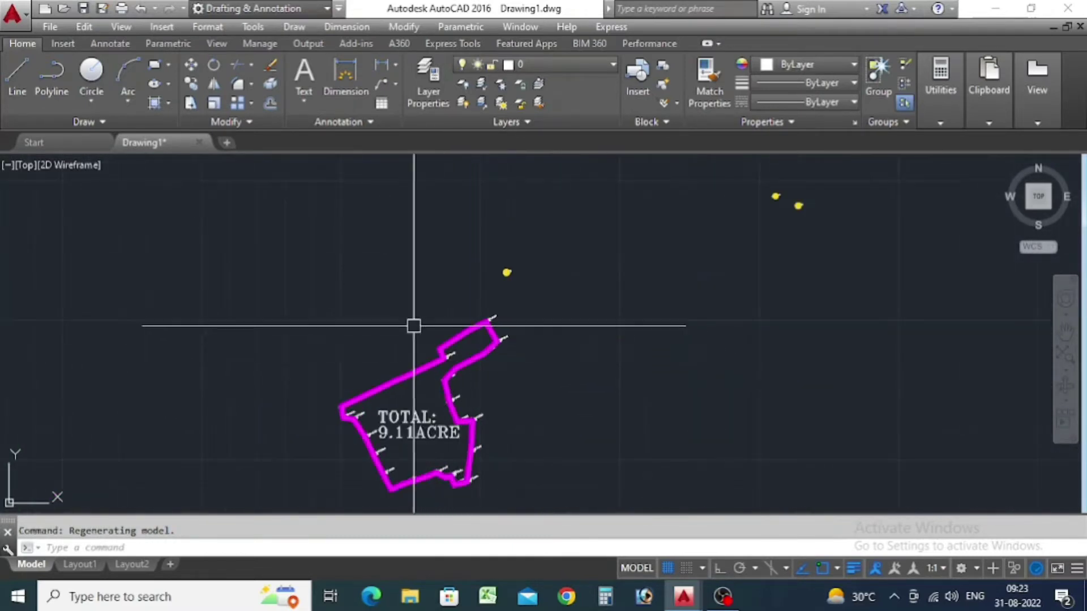
scroll(334, 263, down, 3)
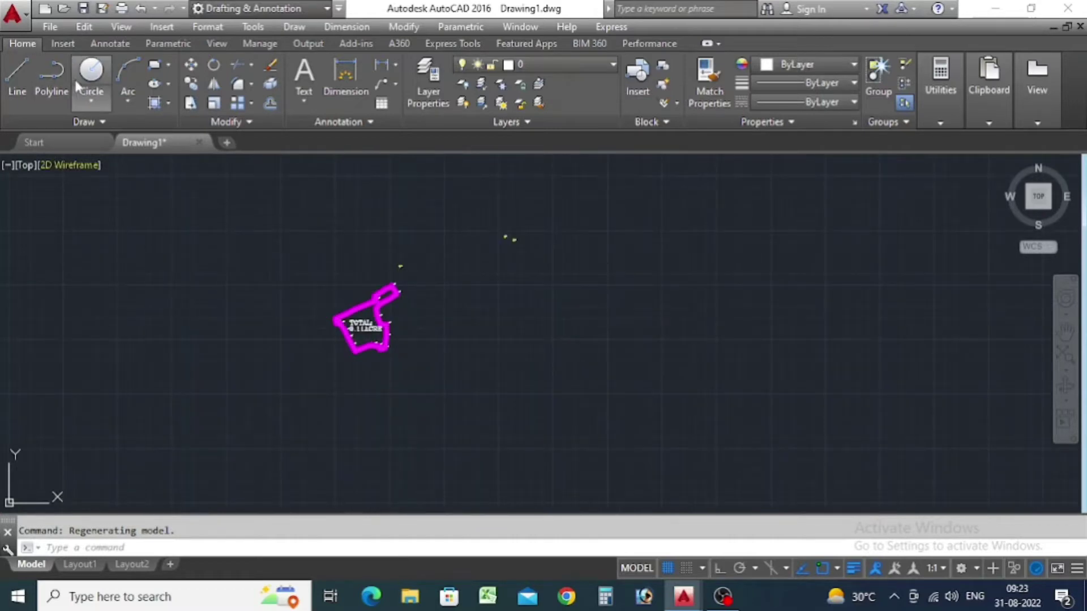
Step: Draw a rectangle enclosing the whole plot and the three survey points with generous margins
click(155, 67)
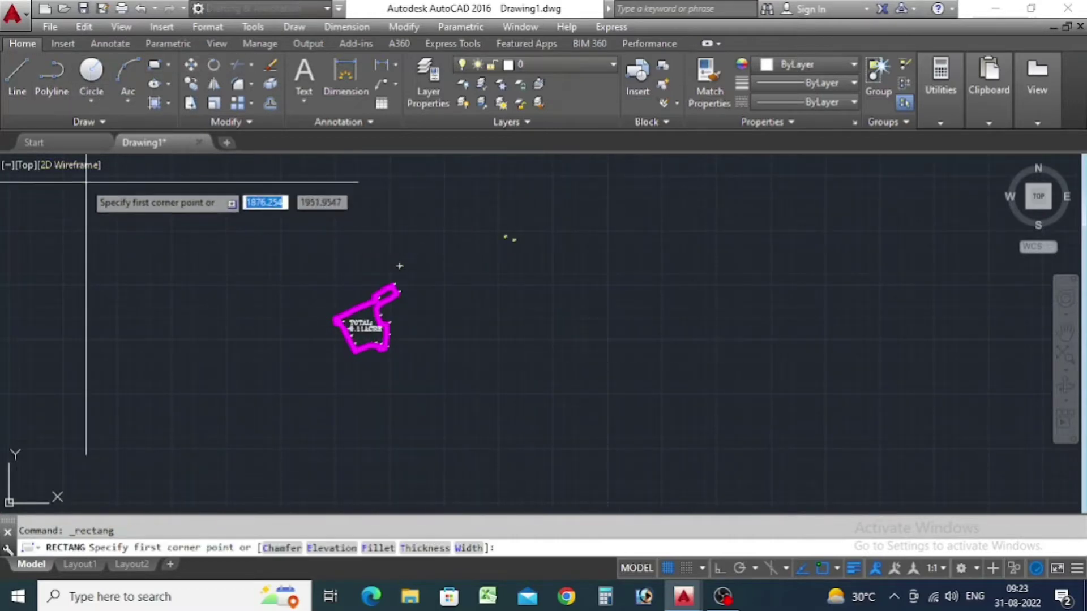
click(96, 189)
click(752, 480)
scroll(317, 292, down, 5)
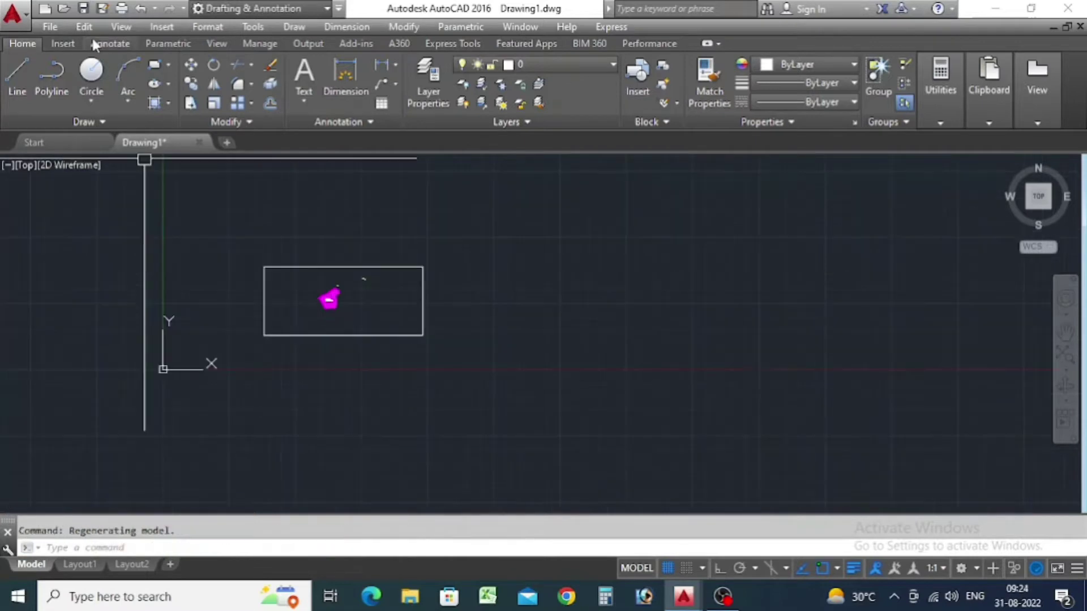
Step: Save the drawing on the Desktop under the file name ssss as an AutoCAD 2013 drawing
click(22, 18)
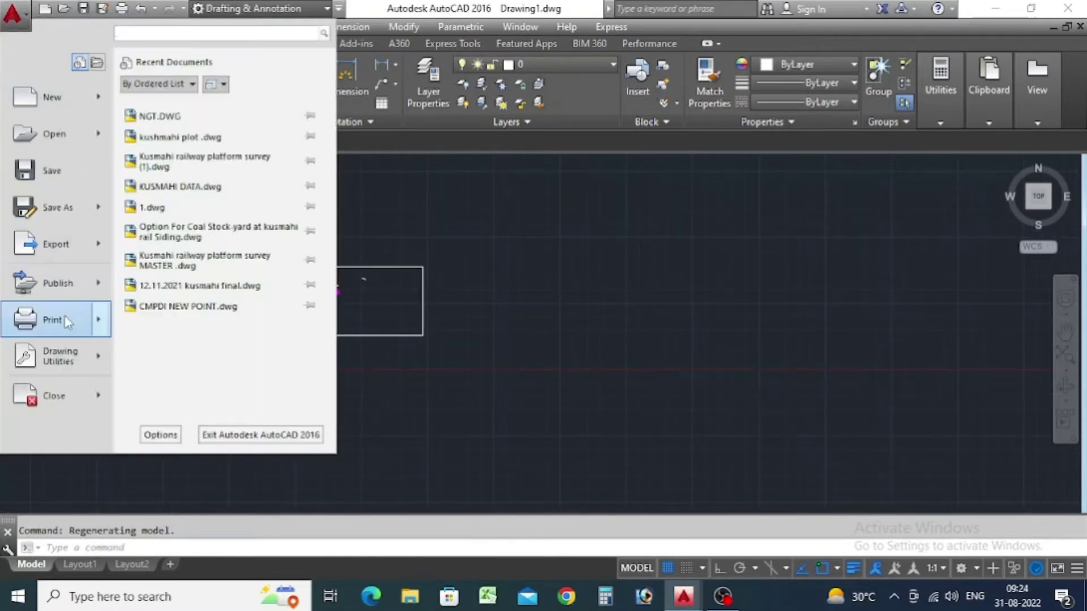
click(51, 209)
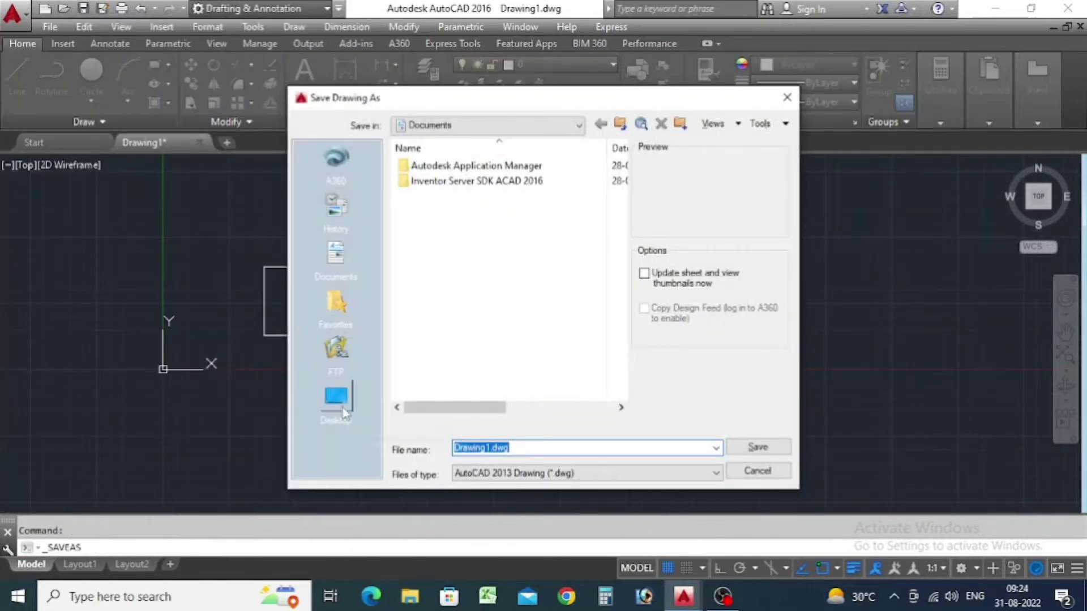
click(341, 404)
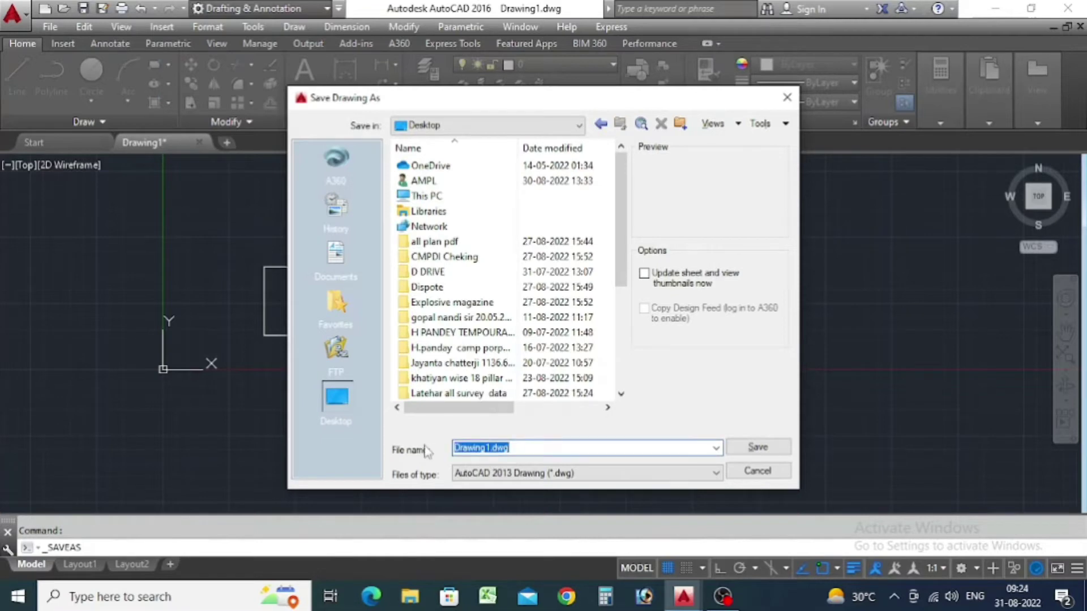
text(ssss)
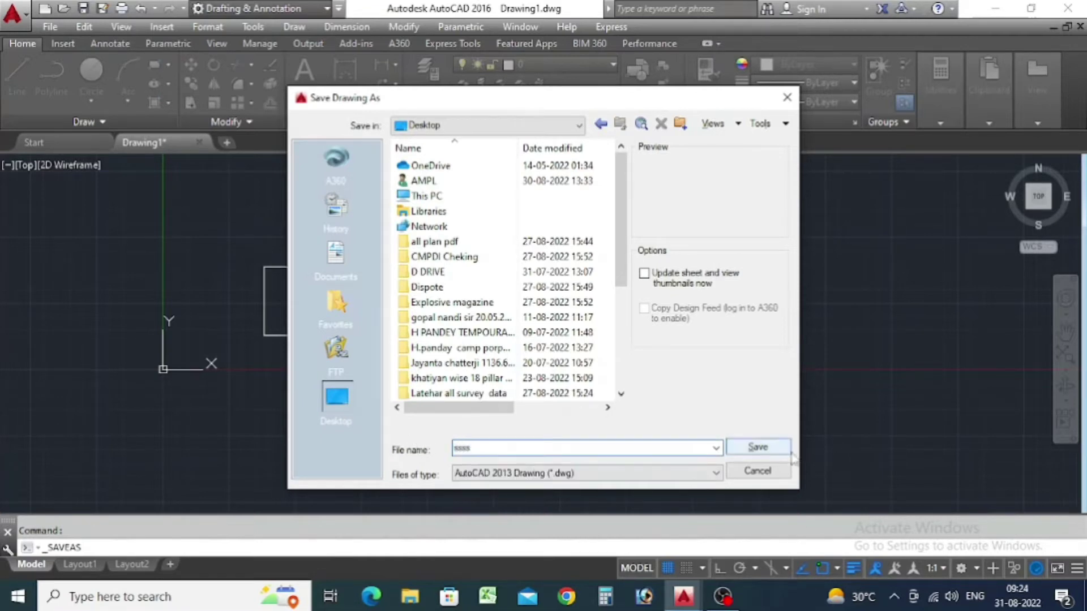
click(758, 447)
Step: Draw a polyline from coordinates 274438,2632203 to the upper edge of the frame rectangle
scroll(335, 281, up, 2)
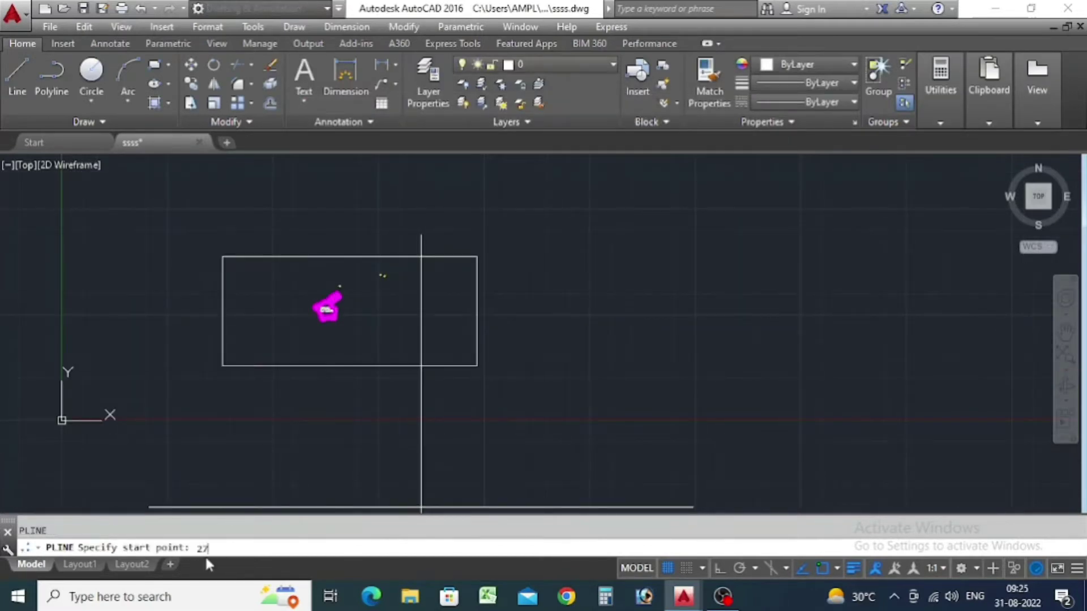
text(8,2632203)
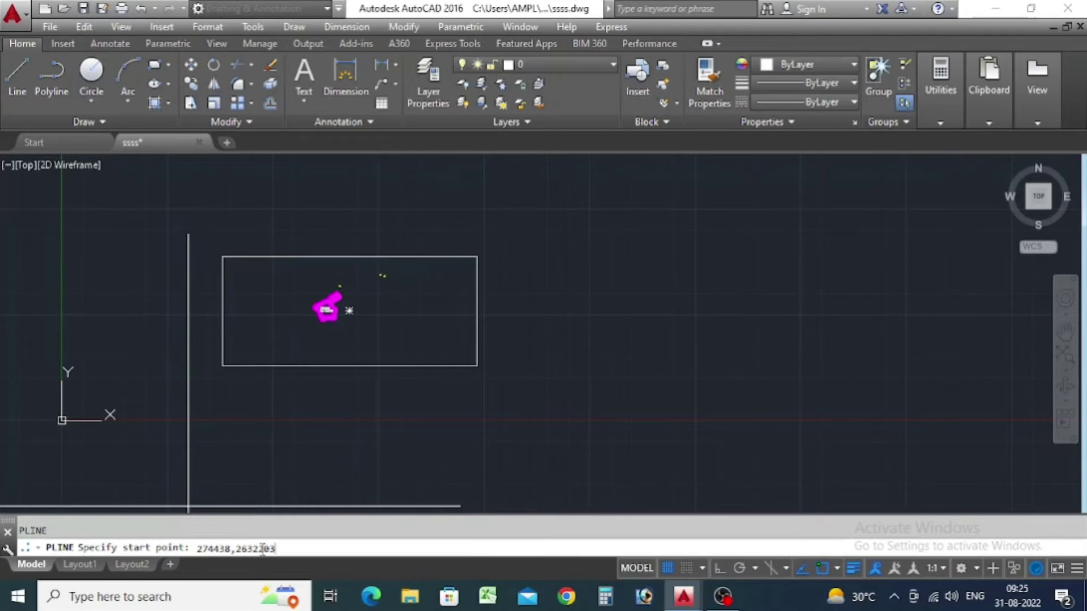
key(Return)
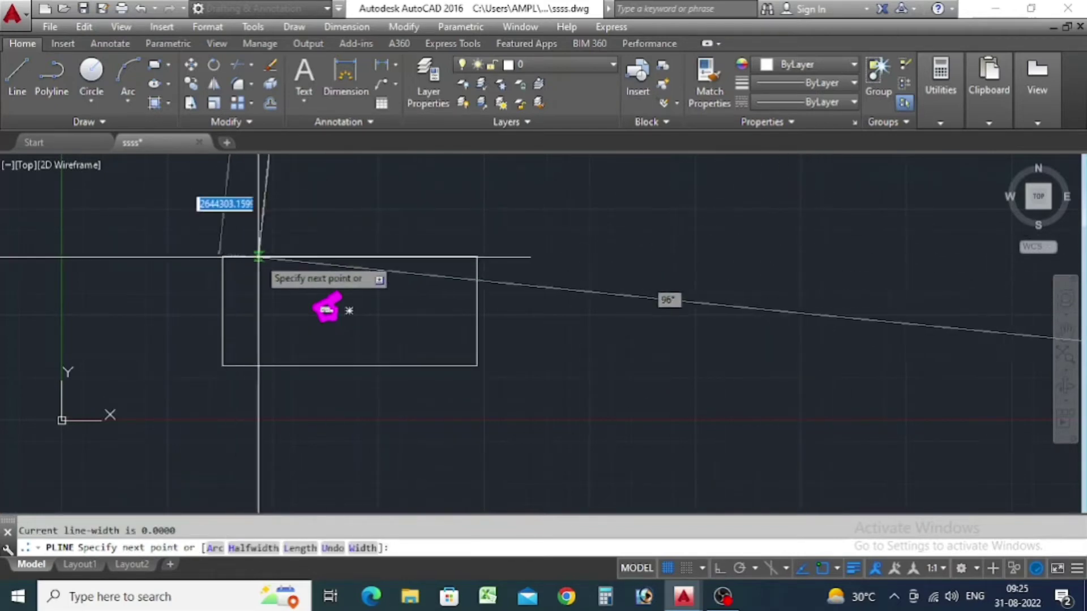
click(256, 257)
key(Escape)
Step: Zoom to the drawing extents and place a point at the polyline's far end, at 274438,2632203
scroll(334, 342, down, 10)
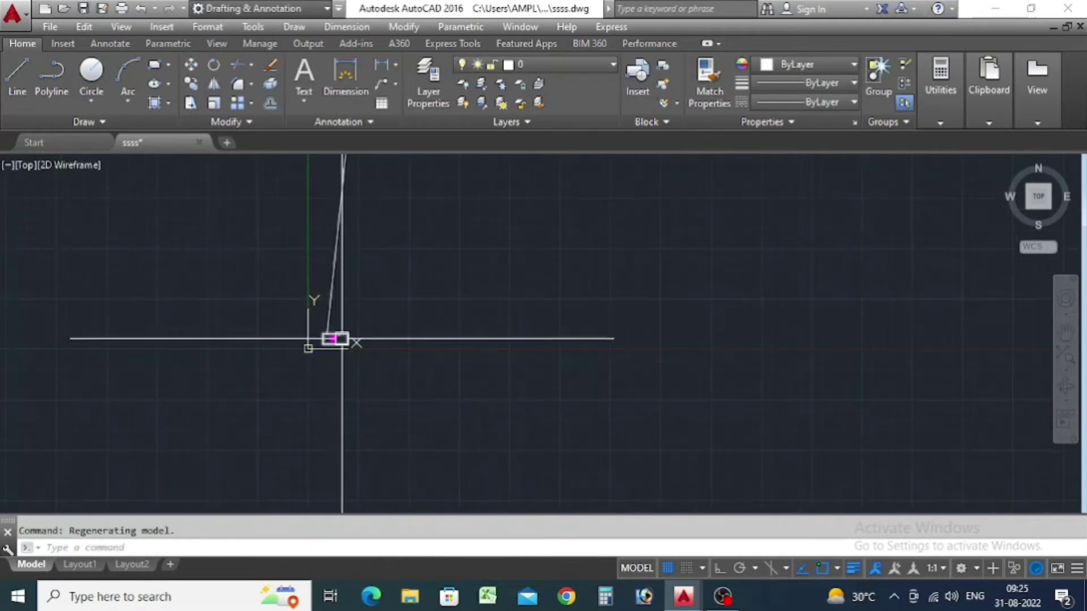
text(z)
key(Return)
text(e)
key(Return)
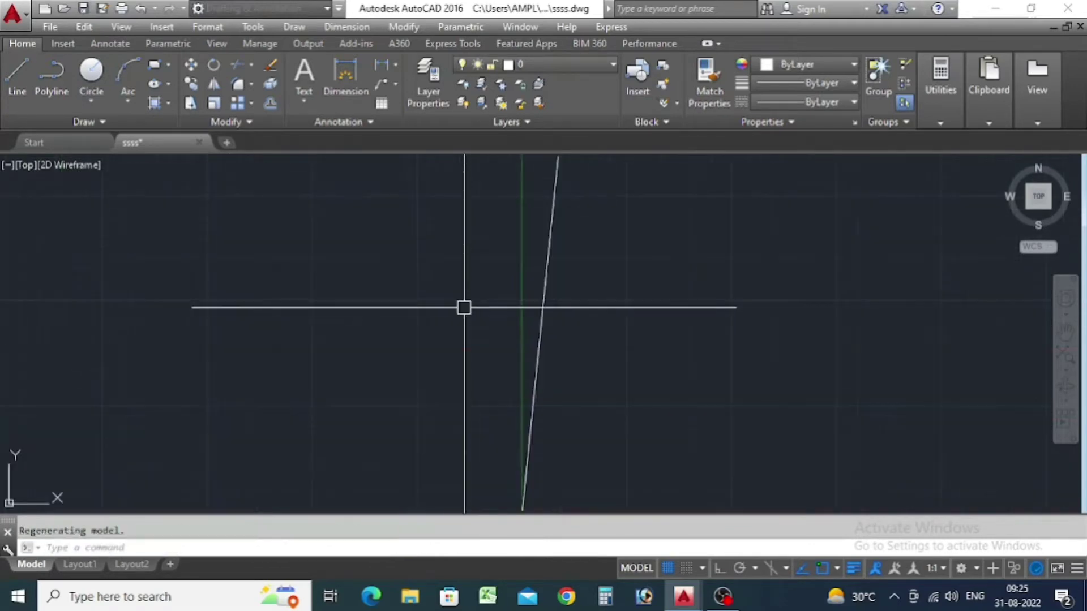
scroll(389, 347, down, 10)
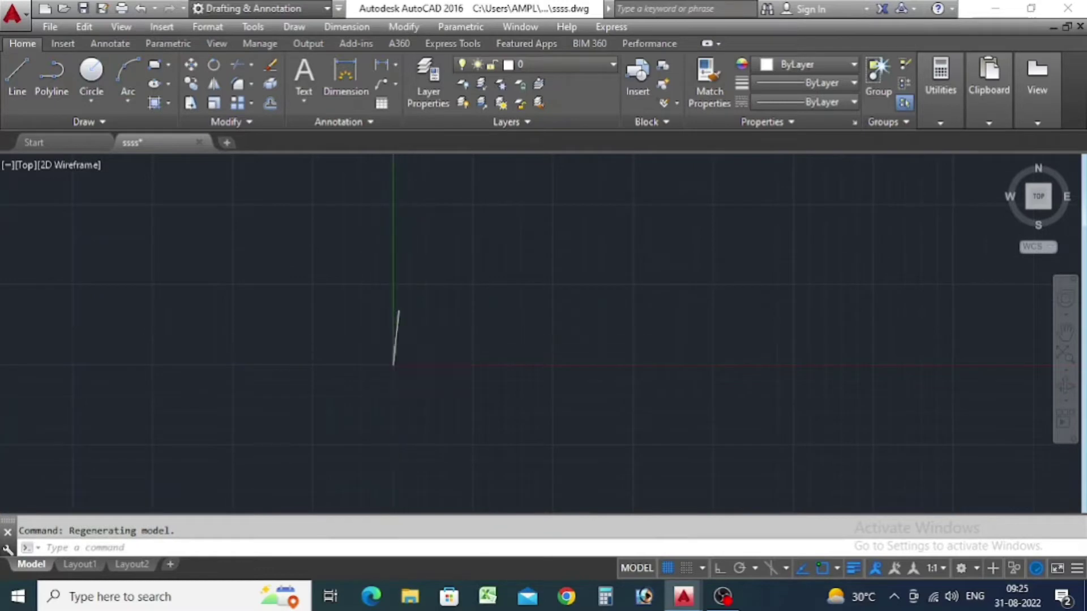
scroll(418, 337, up, 4)
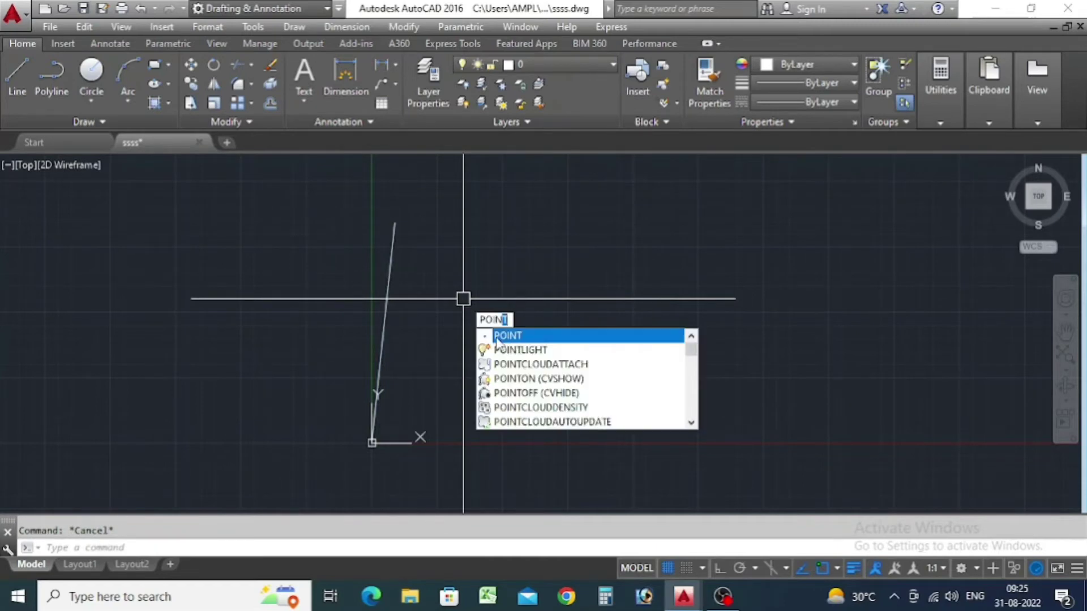
click(519, 337)
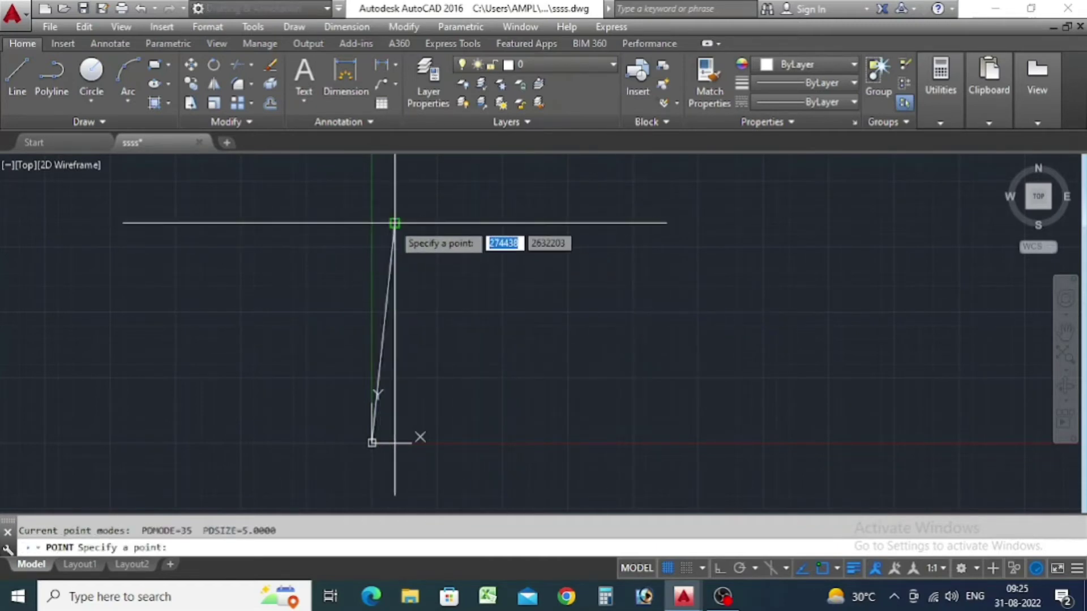
click(454, 318)
click(289, 287)
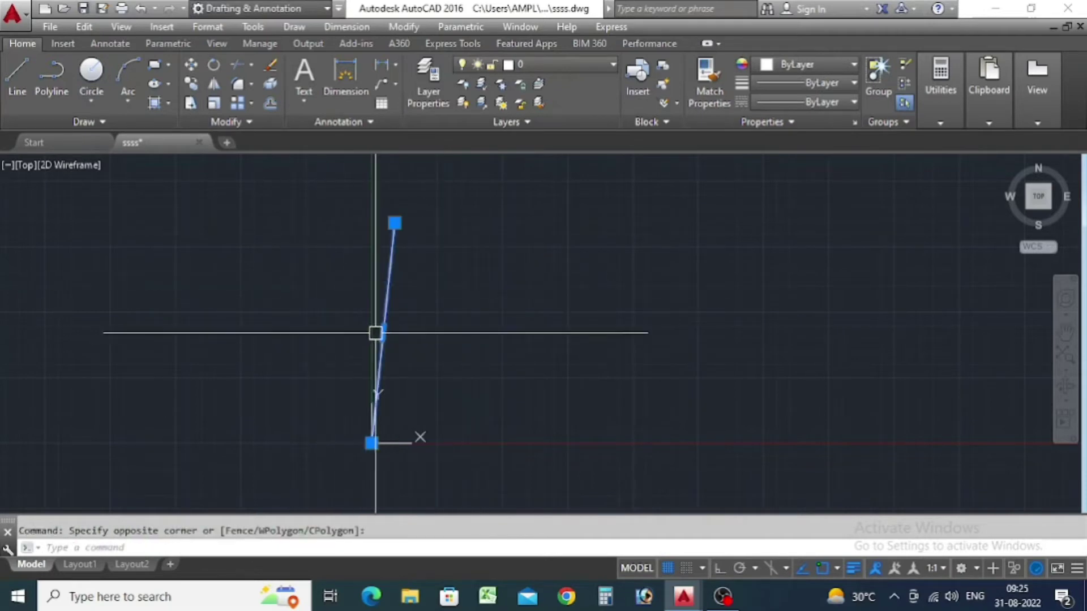
key(Escape)
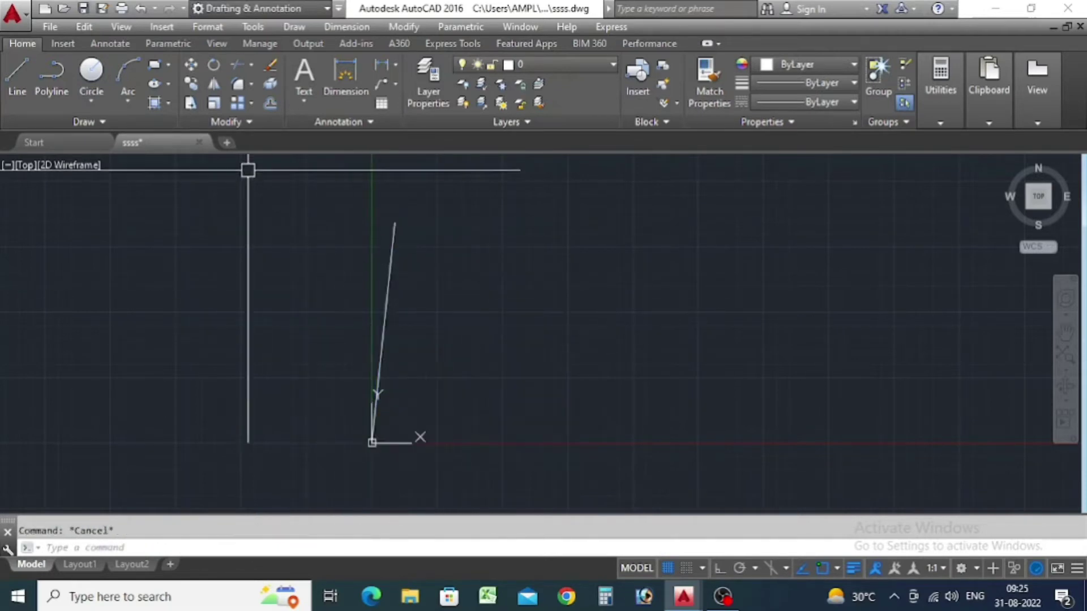
Step: Draw a rectangle about 4 million by 2.3 million units around the new point
click(97, 72)
click(154, 64)
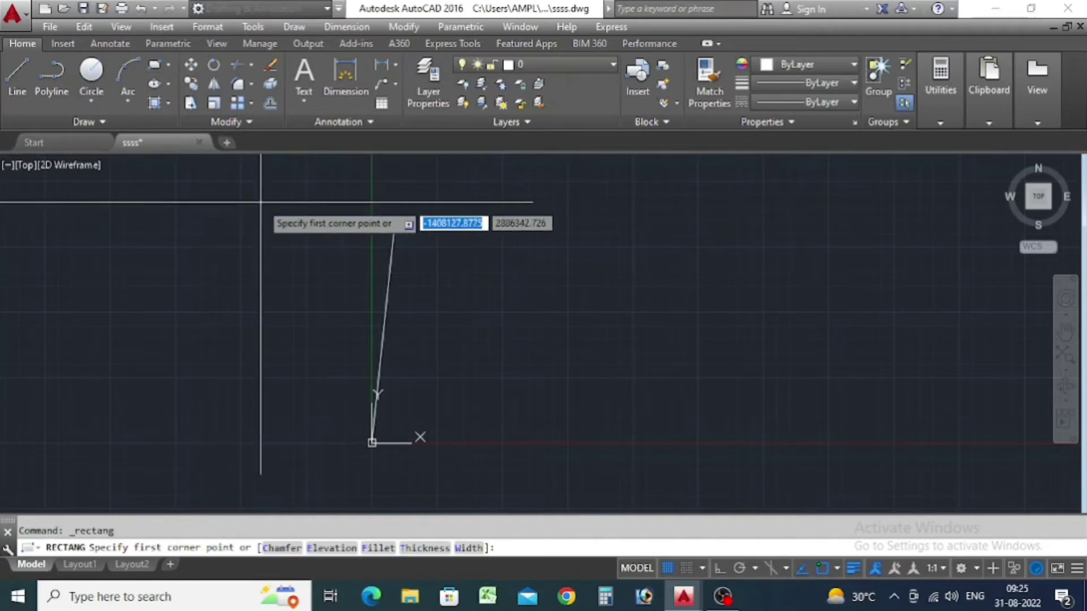
scroll(277, 262, down, 2)
click(275, 181)
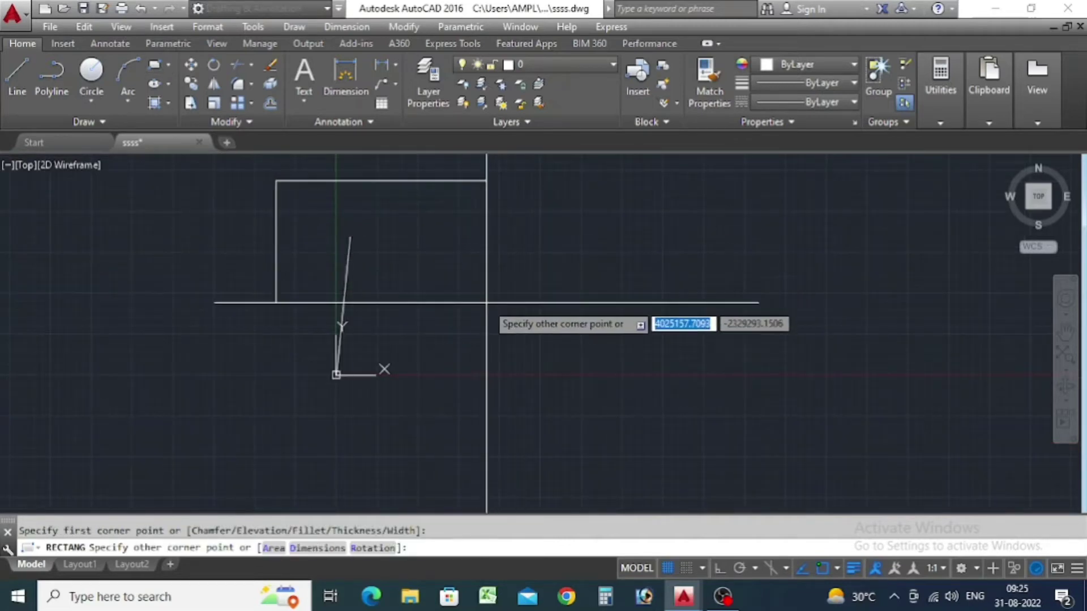
click(482, 302)
key(Escape)
Step: Erase the guide polyline leading to the new point and locate the point marker inside the large rectangle
click(347, 268)
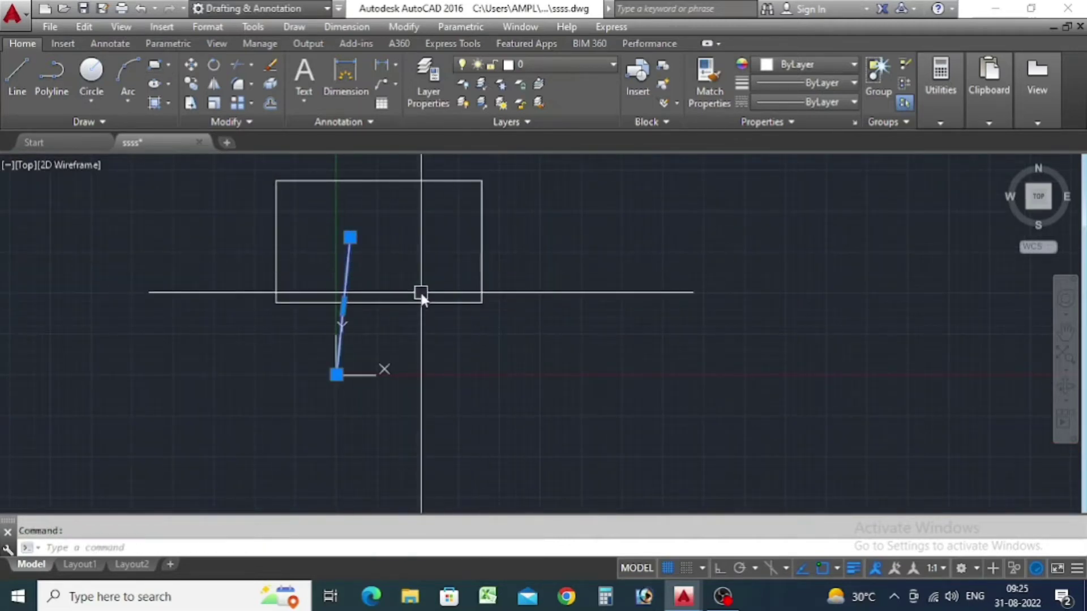
key(Delete)
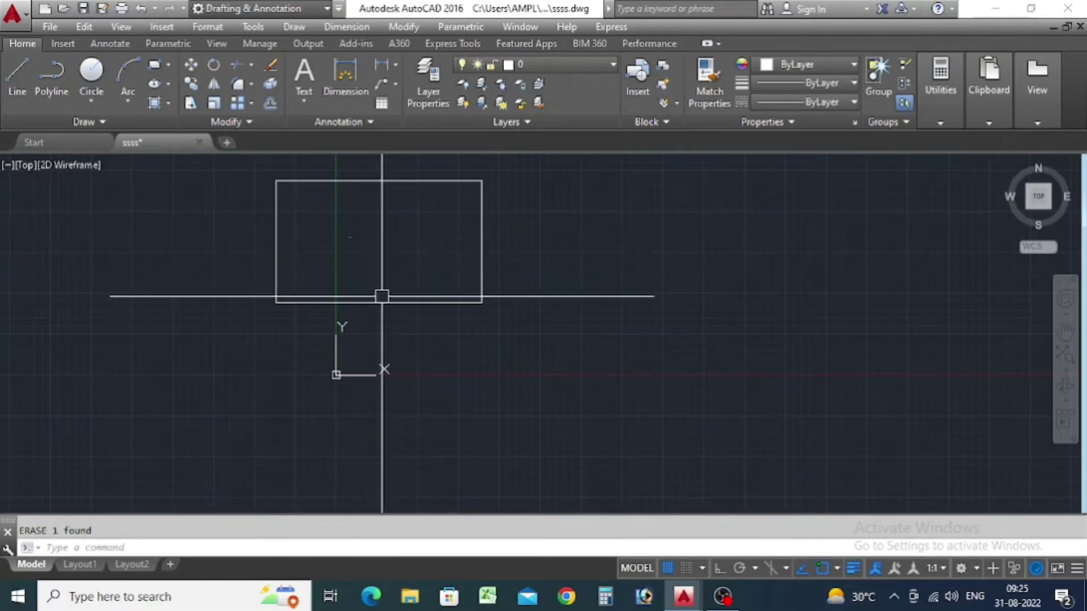
scroll(332, 384, up, 5)
scroll(326, 354, down, 1)
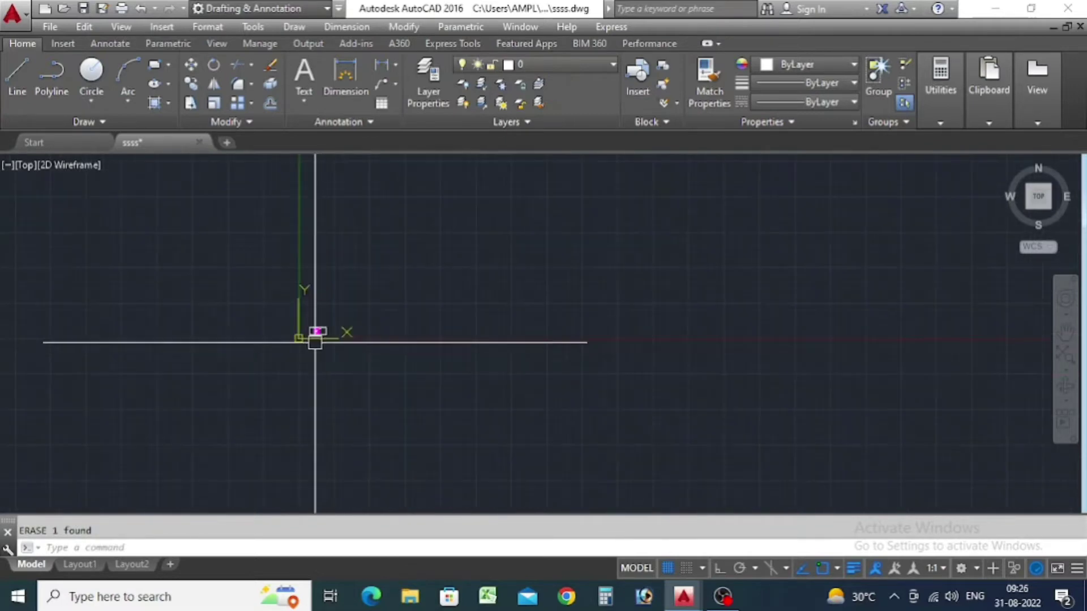
scroll(315, 342, down, 3)
scroll(332, 344, up, 5)
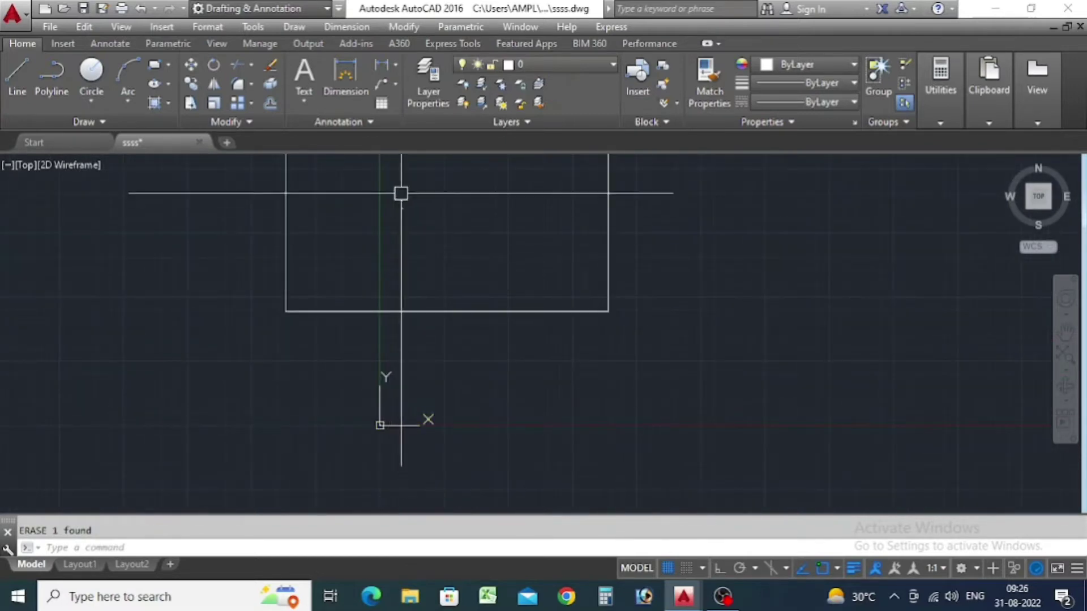
scroll(419, 237, up, 3)
click(477, 347)
scroll(427, 304, down, 5)
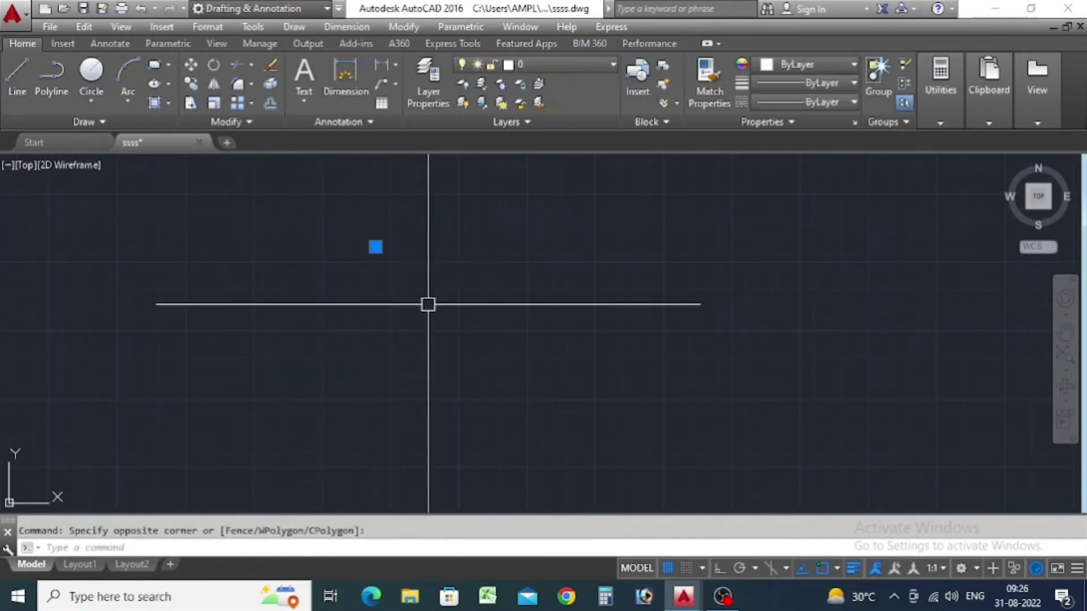
scroll(368, 306, down, 3)
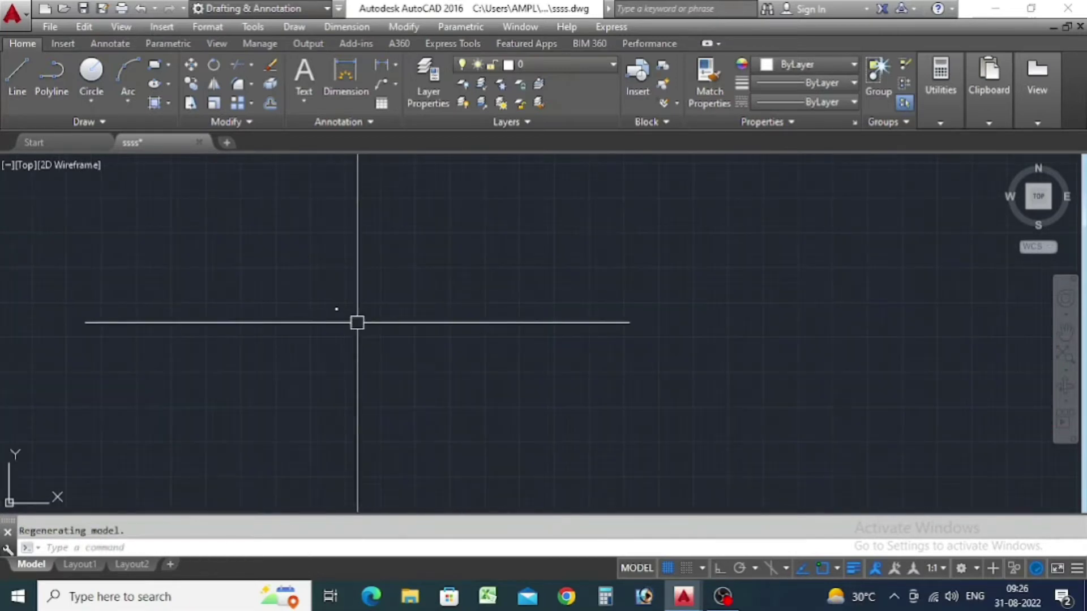
scroll(336, 310, up, 3)
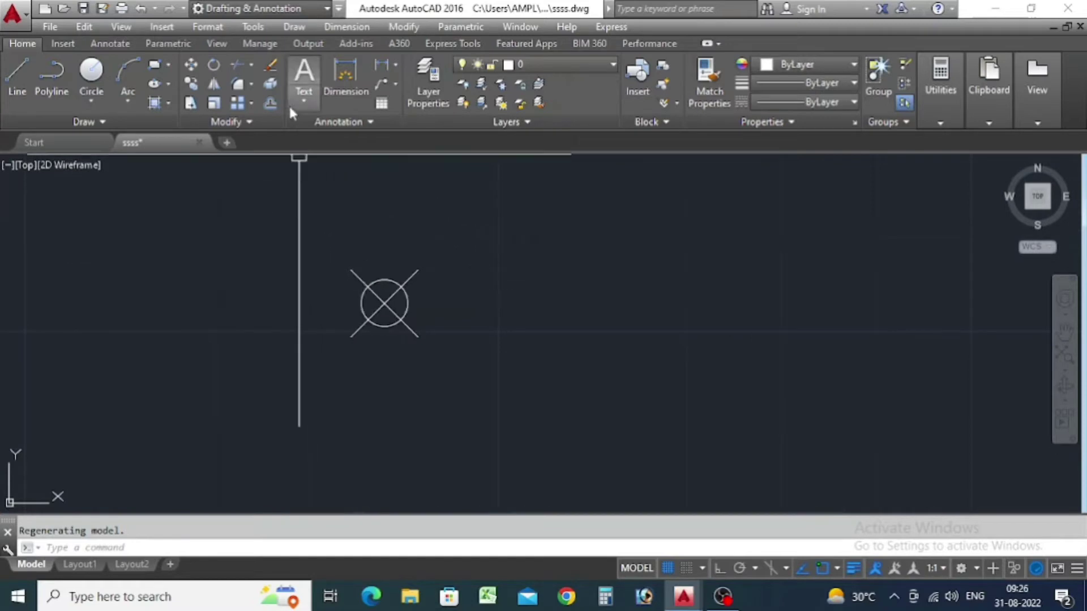
Step: Add the multiline text label S1 beside the point marker
click(303, 74)
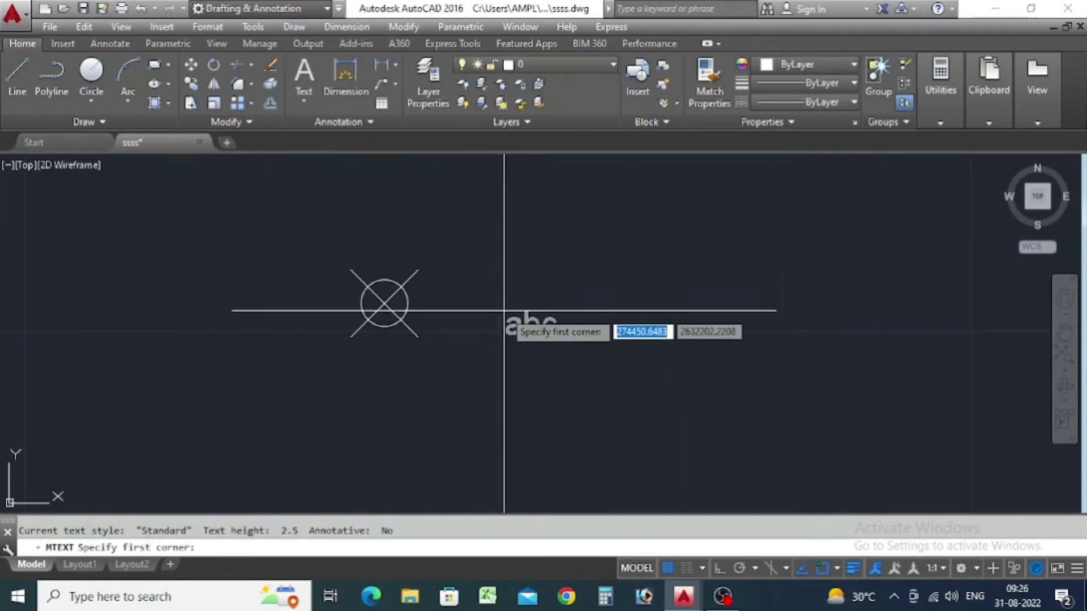
click(486, 289)
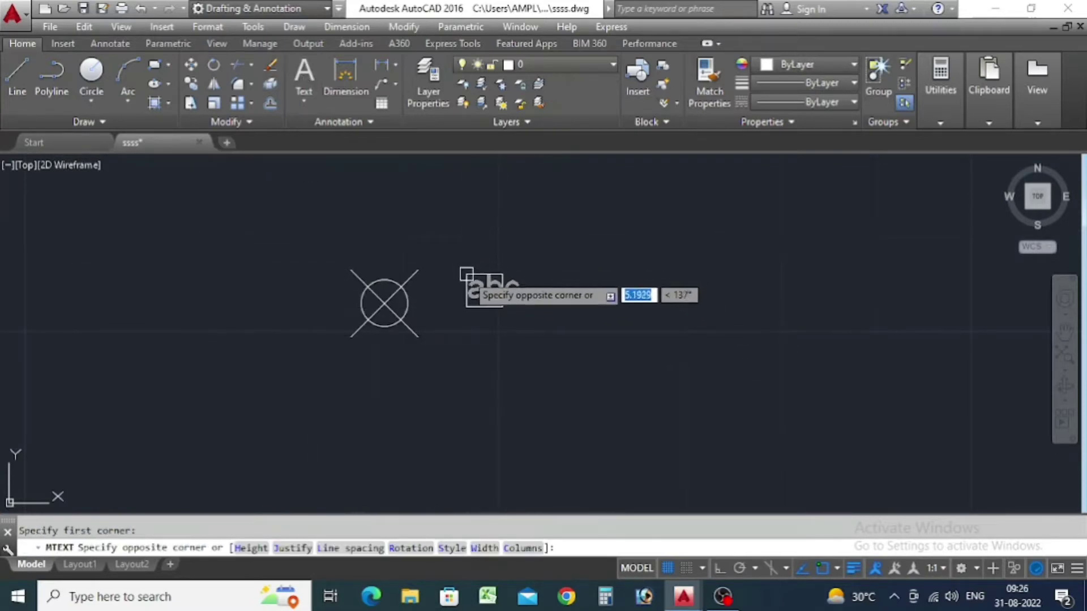
click(462, 283)
text(S)
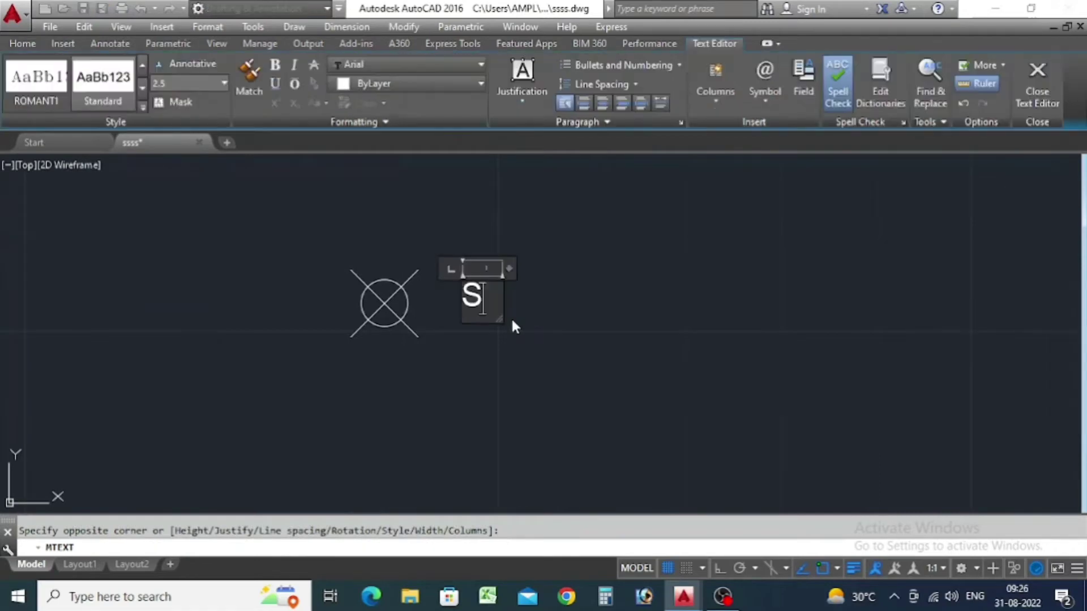
text(1)
click(513, 327)
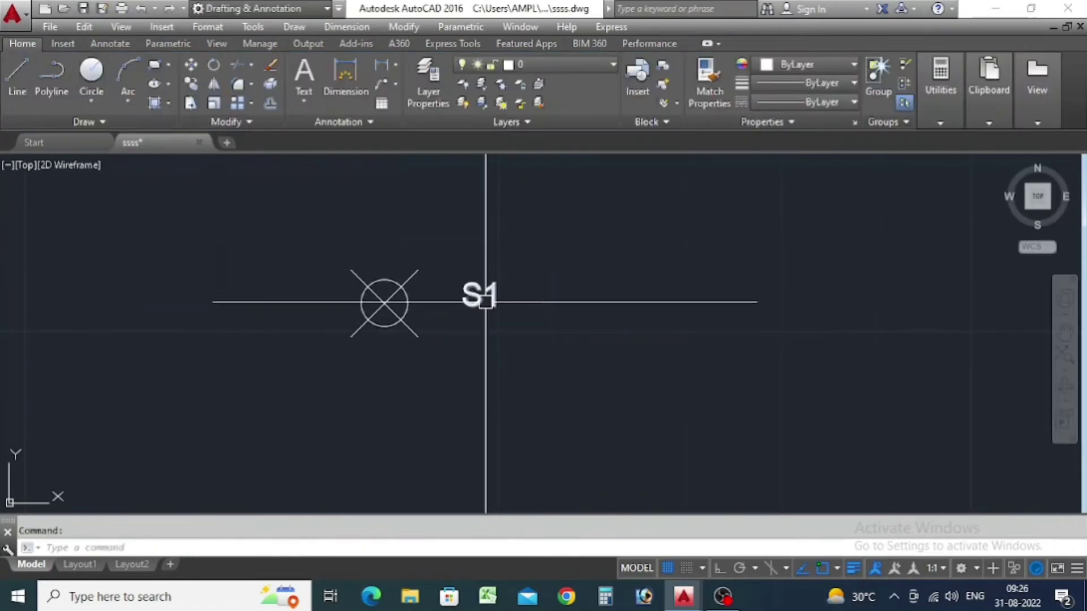
Step: Move the S1 label to just above the point marker, with object snap turned off
key(Return)
click(461, 306)
scroll(397, 283, up, 3)
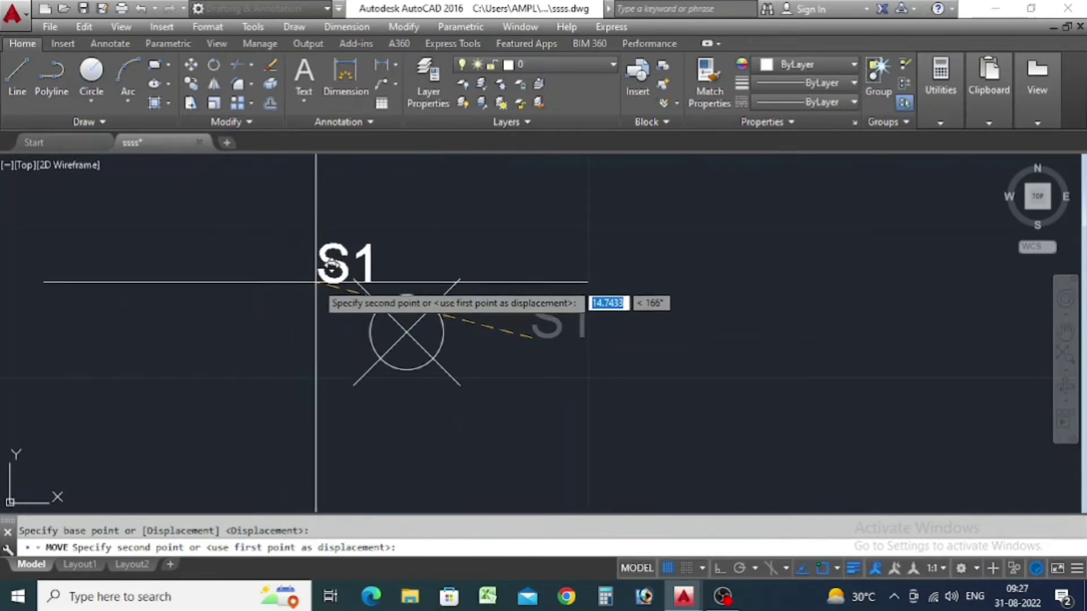
key(F3)
click(377, 269)
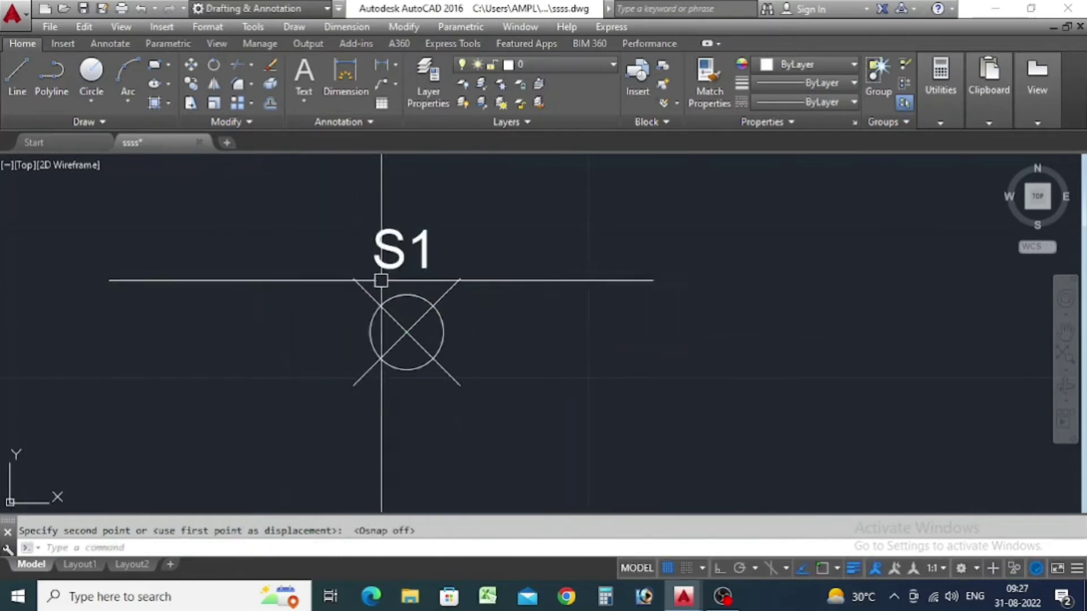
key(Escape)
Step: Draw a polyline about 266 units long starting at coordinates 274490,2632257 and sloping down away from S1
scroll(357, 262, down, 2)
text(pl)
key(Return)
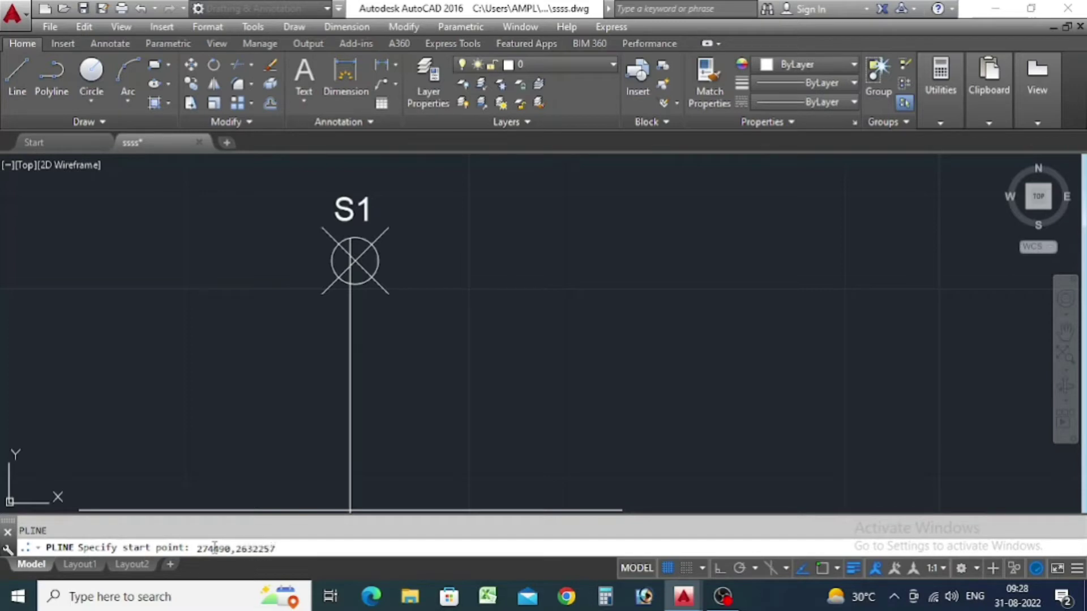
key(Return)
scroll(396, 300, up, 3)
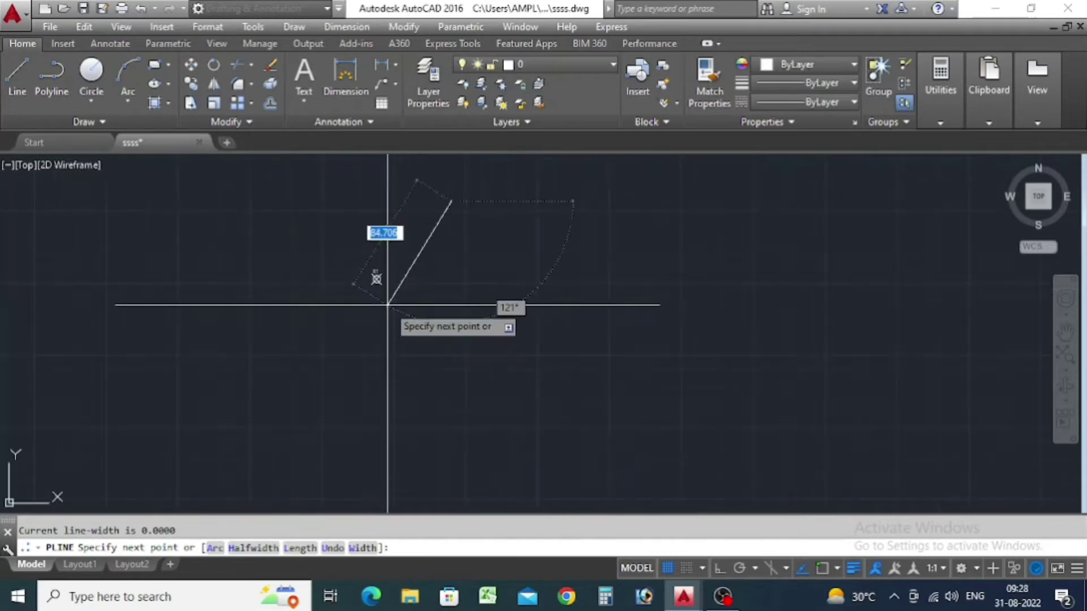
scroll(428, 275, up, 3)
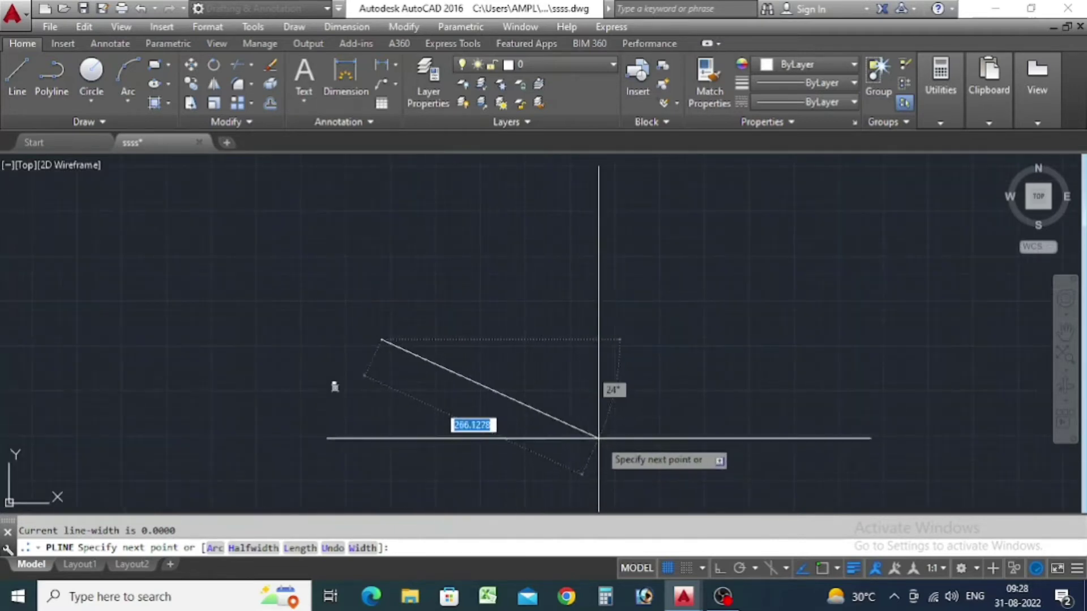
click(595, 436)
key(Return)
Step: Copy the S1 point marker from its centre to the polyline's start point at 274490,2632257
scroll(329, 380, up, 4)
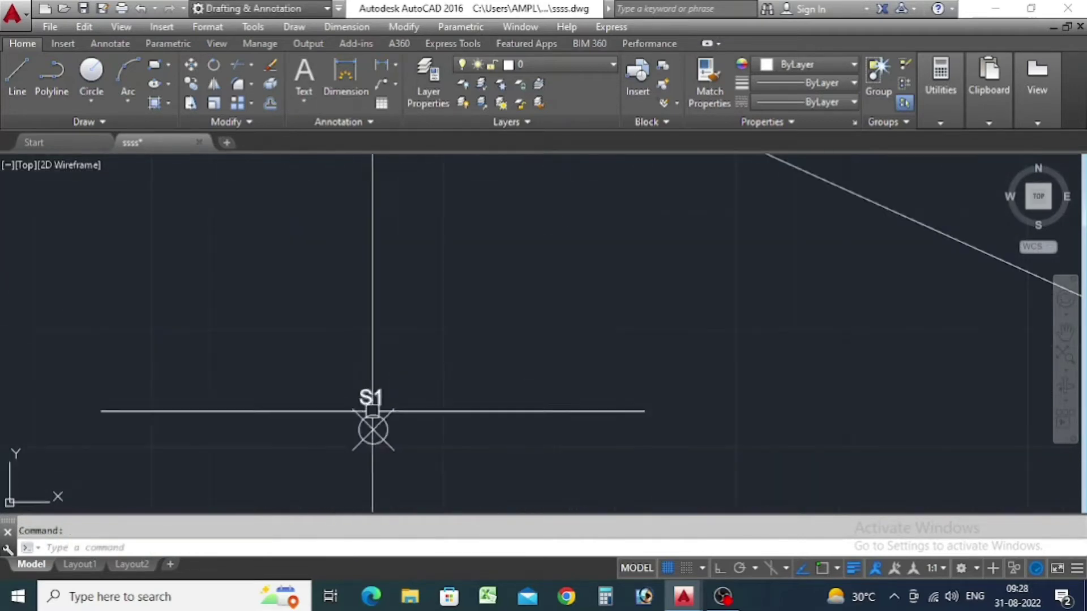
click(389, 443)
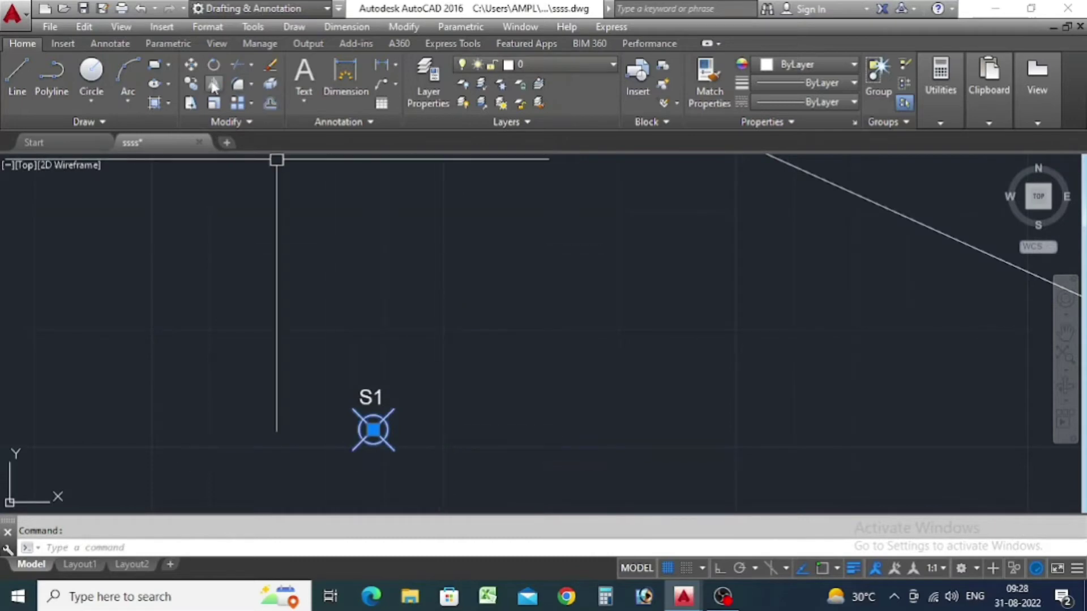
click(192, 85)
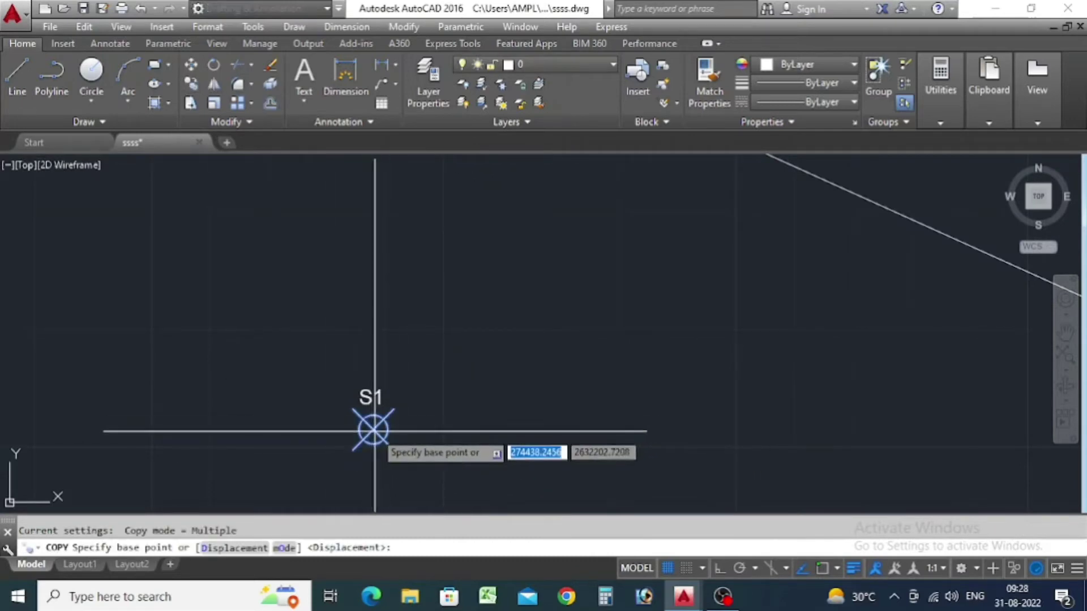
click(373, 430)
mouse_move(373, 430)
middle_down()
mouse_move(480, 357)
mouse_move(541, 364)
mouse_move(530, 372)
middle_up()
click(530, 372)
scroll(476, 287, down, 3)
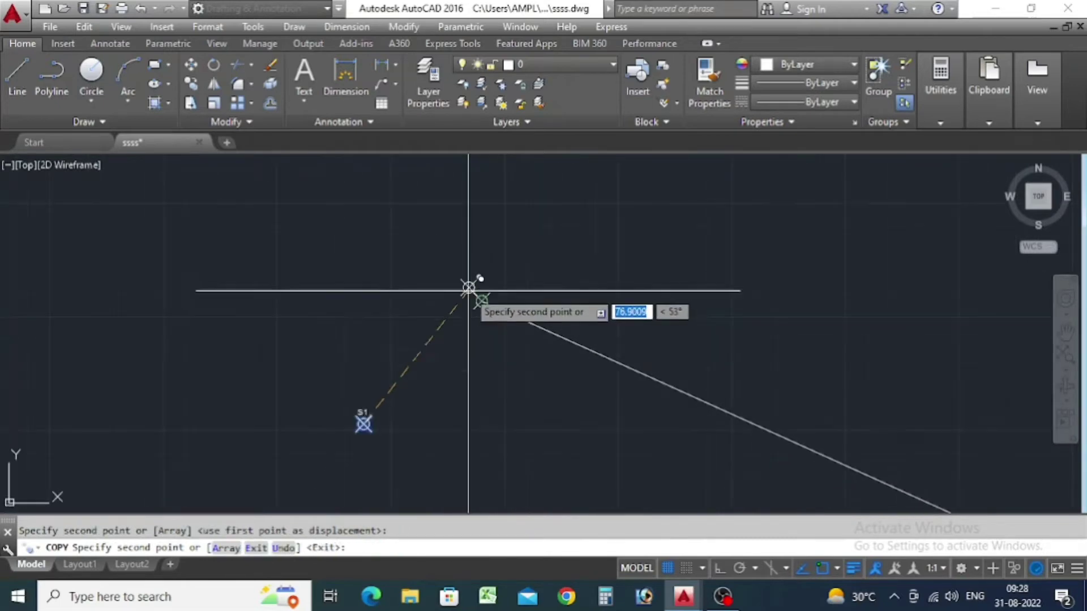
key(Escape)
Step: Erase the guide polyline attached to the second point marker
click(619, 366)
text(e)
key(Return)
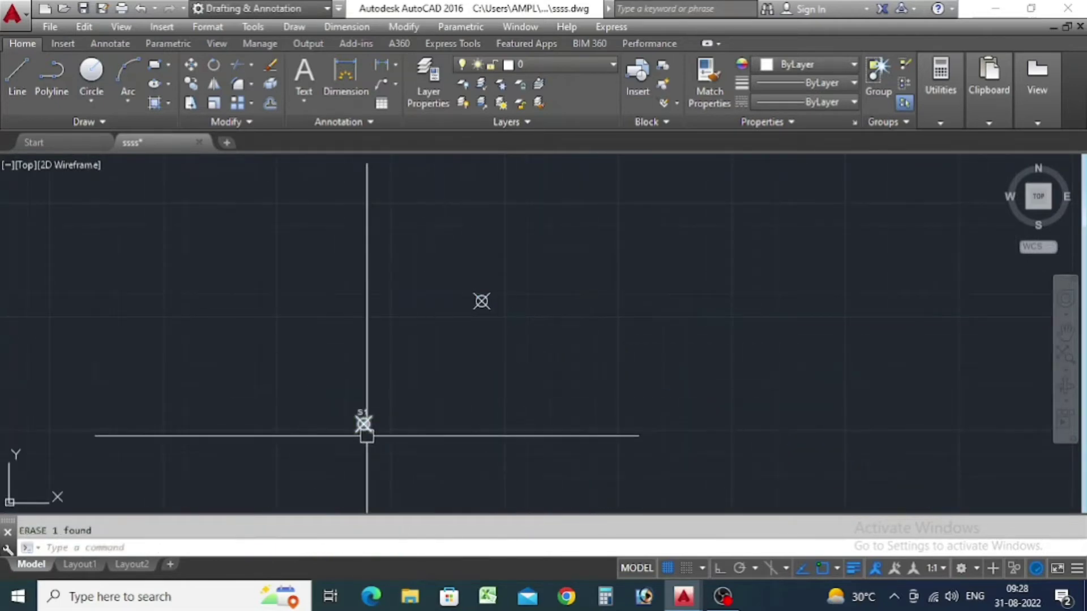
Step: Copy the S1 label from its marker's centre to the centre of the second point marker
scroll(362, 418, up, 2)
click(369, 371)
text(c)
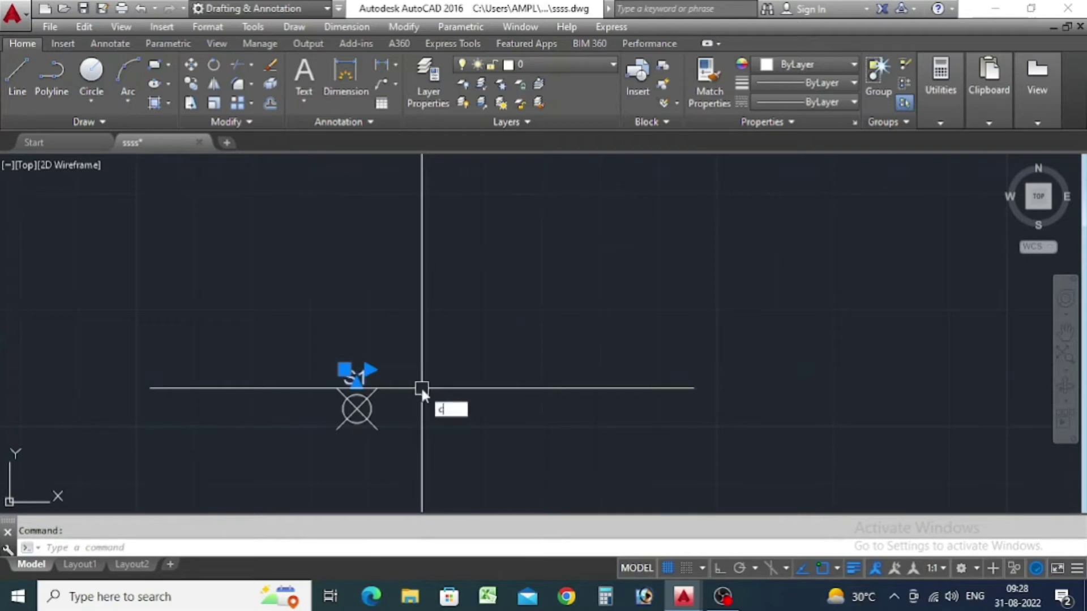
text(o)
key(Return)
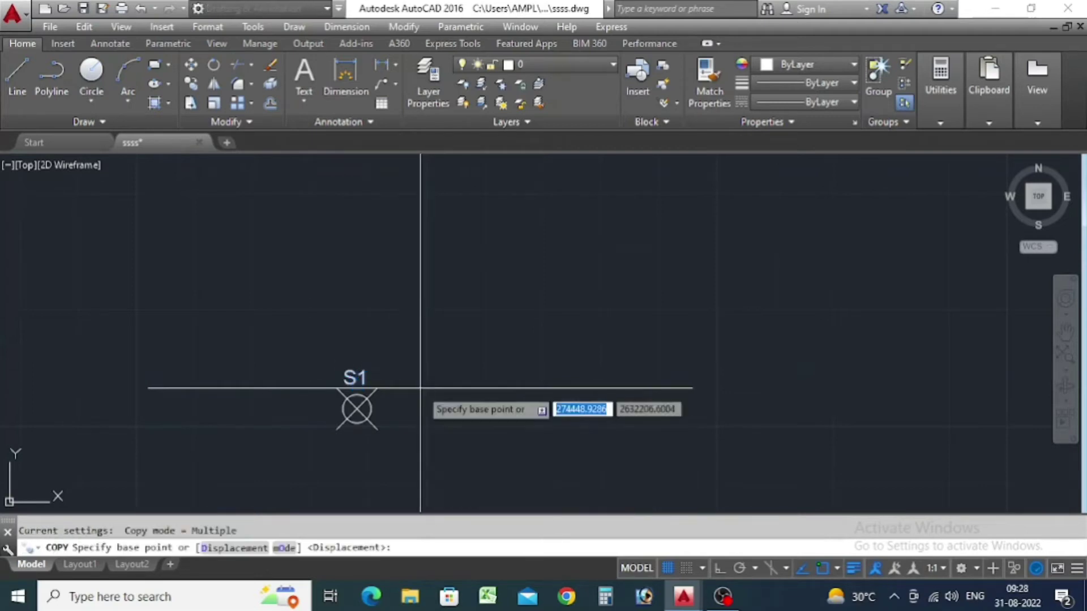
click(356, 409)
scroll(408, 371, down, 3)
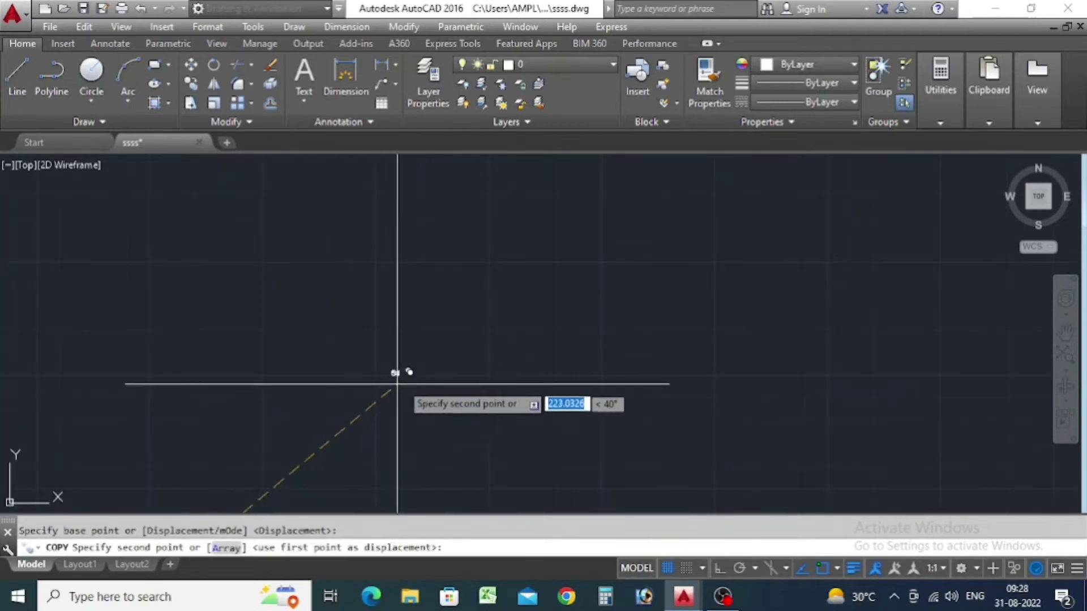
scroll(515, 395, down, 3)
scroll(339, 383, up, 5)
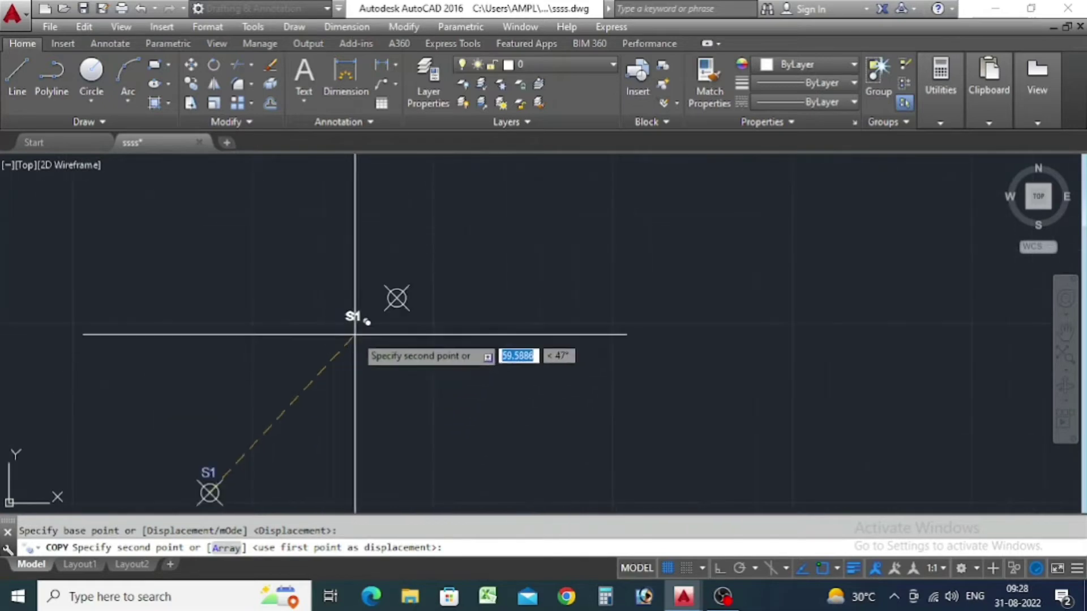
scroll(400, 281, up, 4)
click(439, 300)
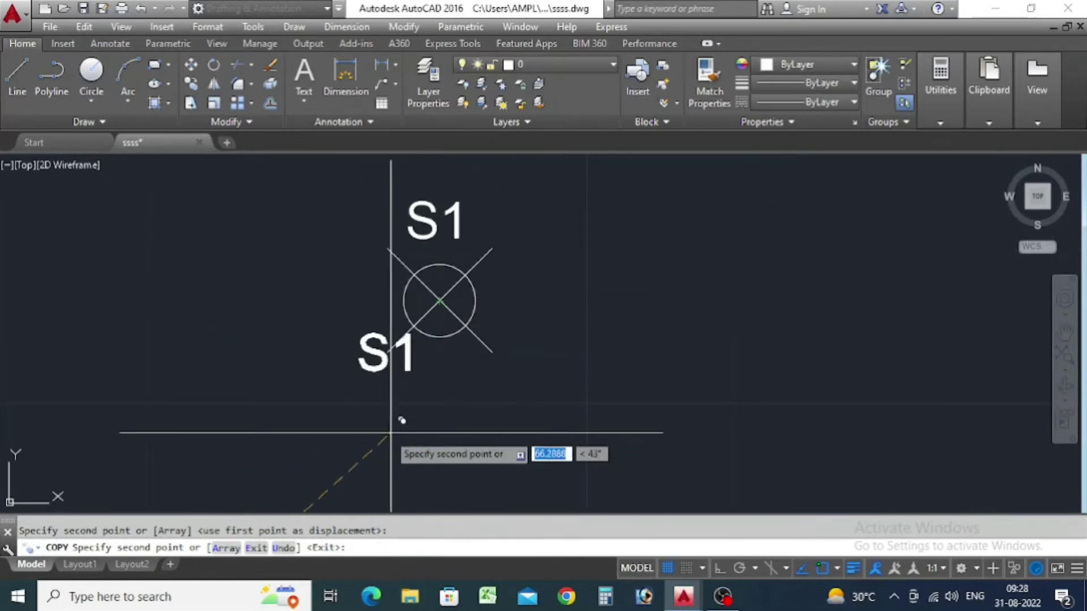
key(Escape)
Step: Change the copied label above the second point marker to S2
scroll(390, 433, down, 5)
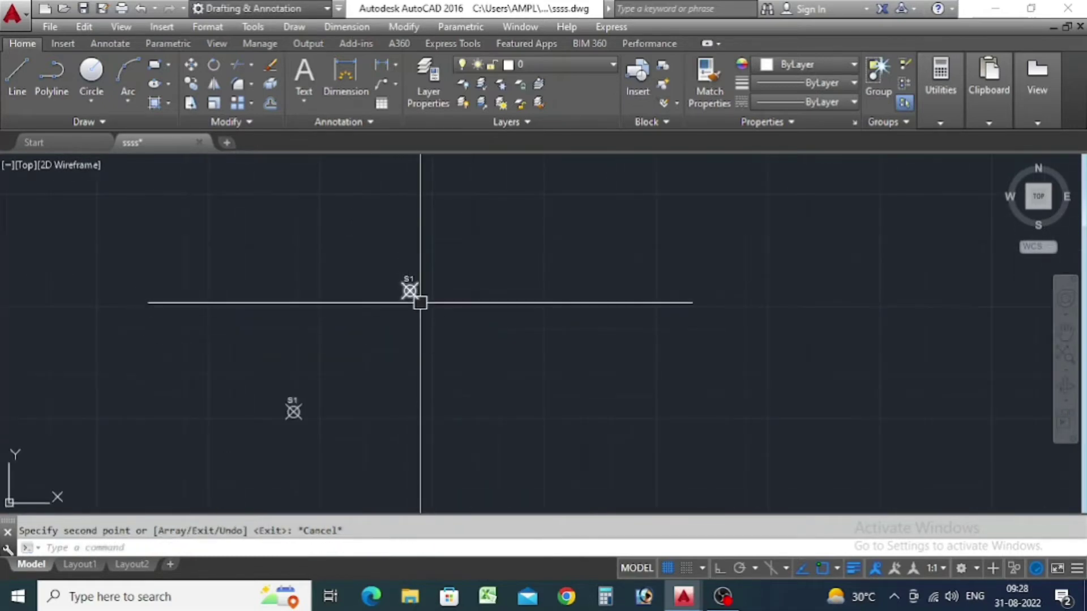
scroll(417, 299, up, 5)
double_click(473, 271)
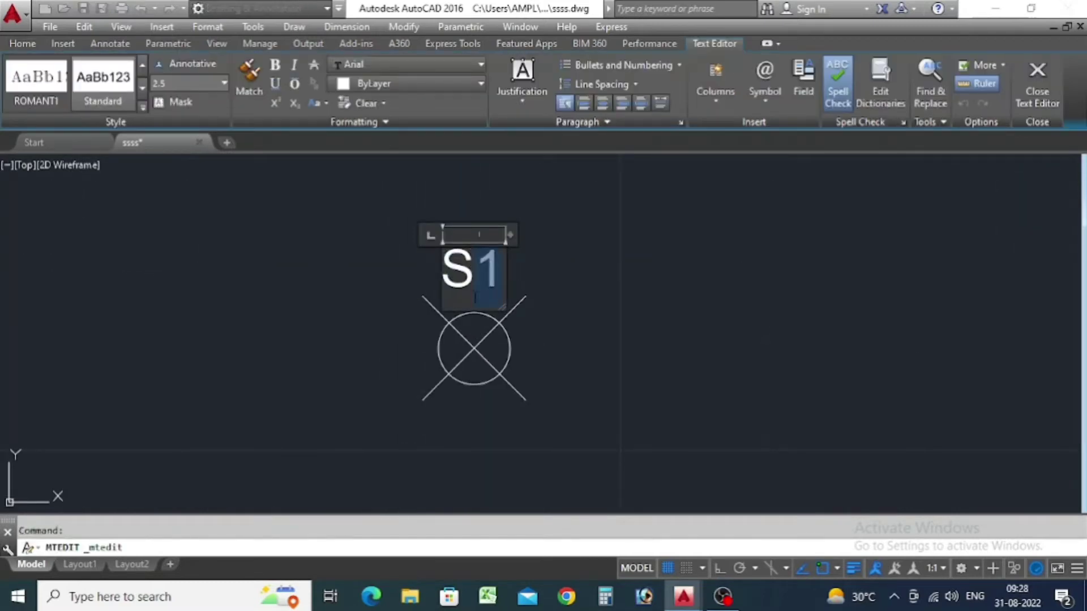
click(647, 324)
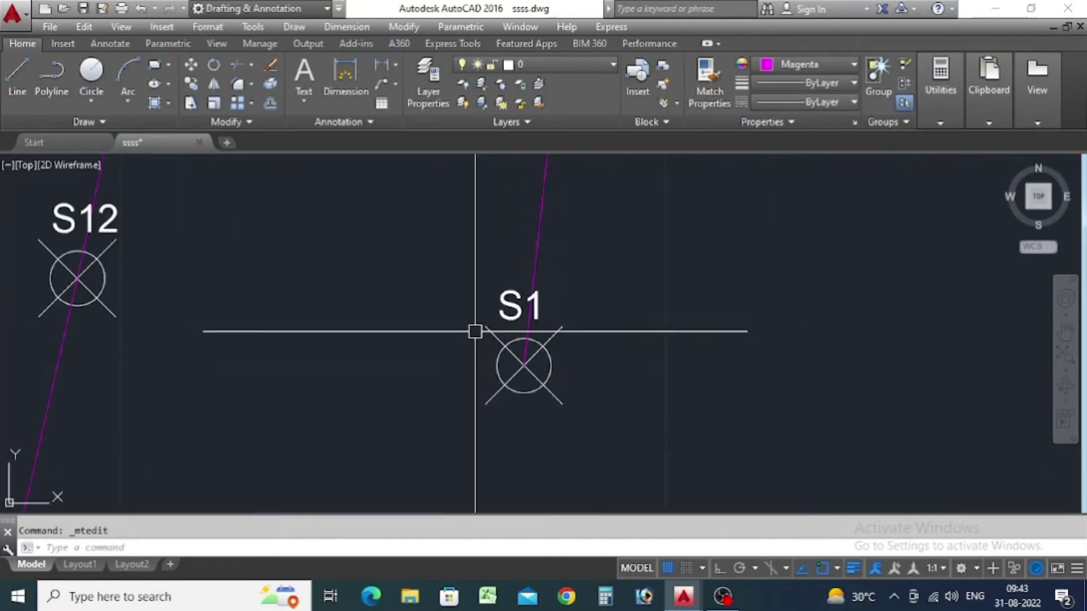
Step: Examine the labelled survey points and their connecting magenta line from S1 up to S10 and back down to S13
drag(633, 217, 558, 502)
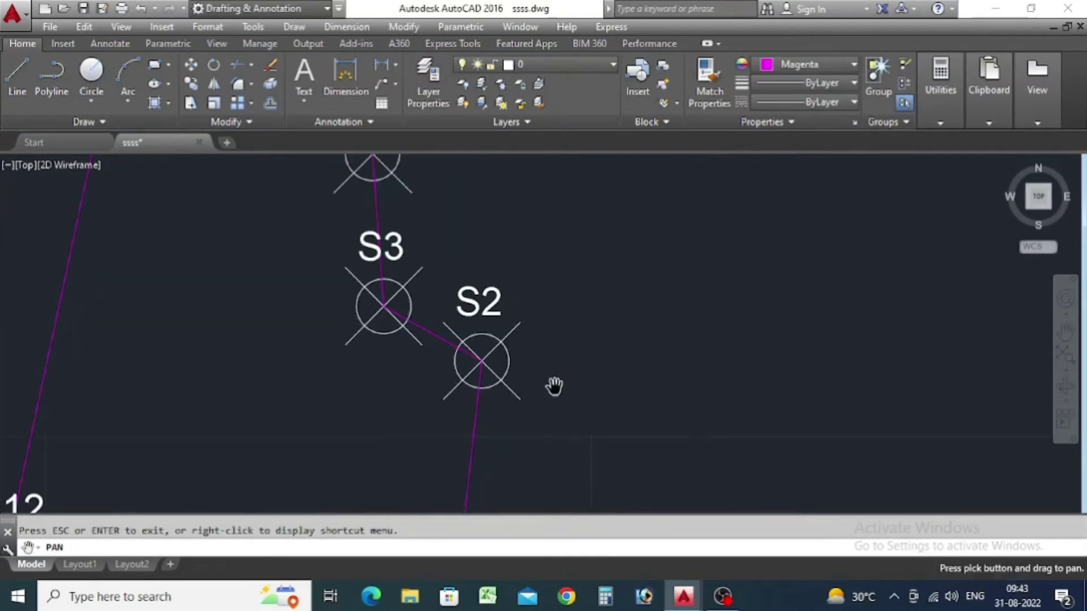
drag(486, 296, 557, 449)
drag(500, 274, 397, 426)
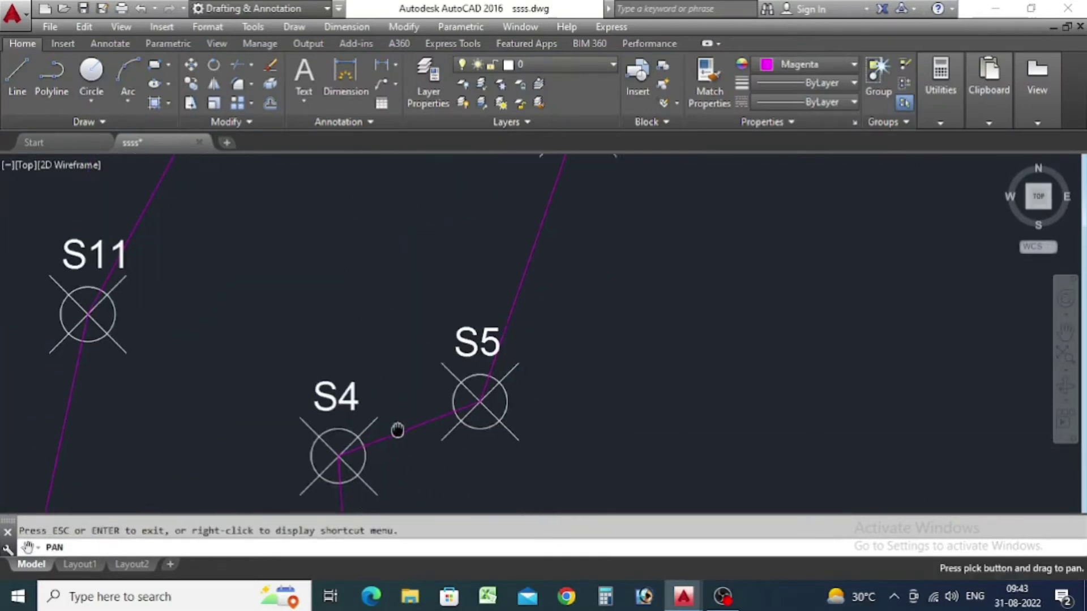
drag(538, 220, 435, 388)
drag(524, 238, 459, 412)
drag(519, 265, 502, 422)
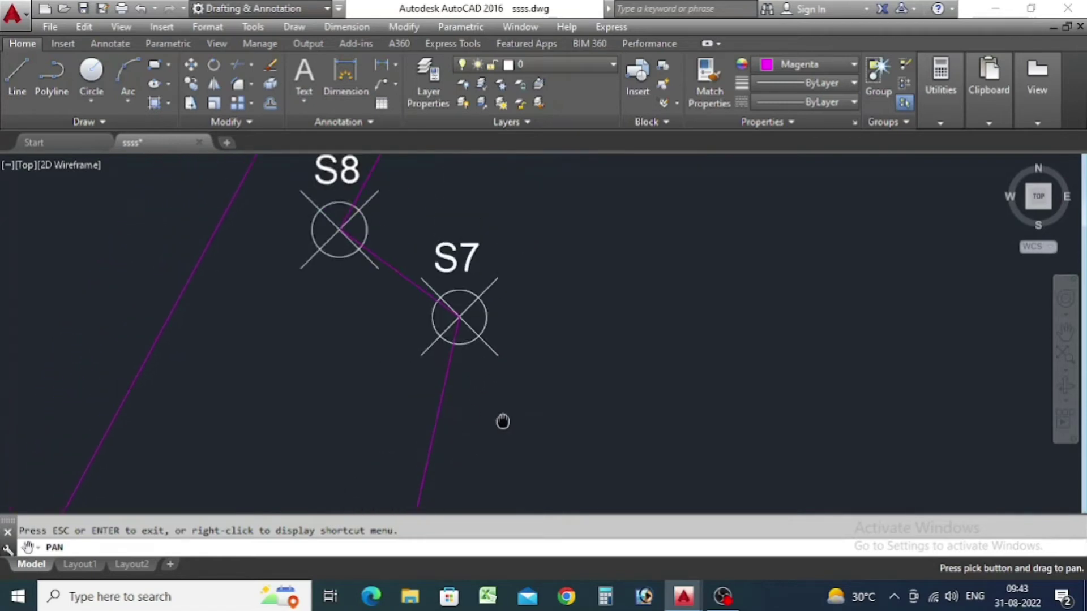
drag(512, 295, 557, 434)
drag(549, 245, 458, 428)
drag(568, 262, 488, 409)
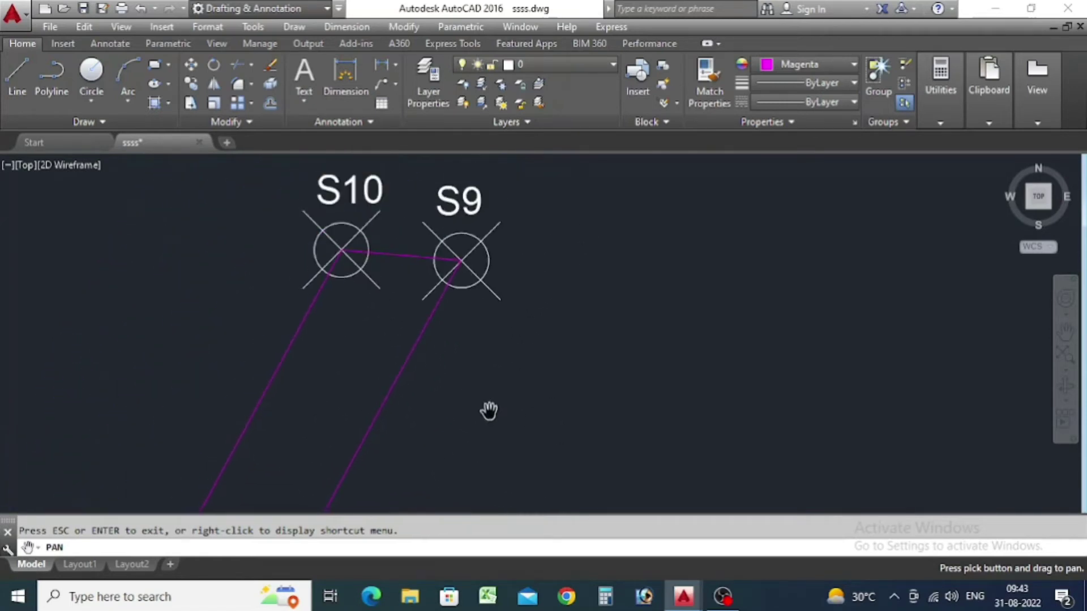
drag(523, 294, 529, 311)
mouse_move(378, 303)
mouse_down()
mouse_move(398, 304)
mouse_move(553, 218)
mouse_up()
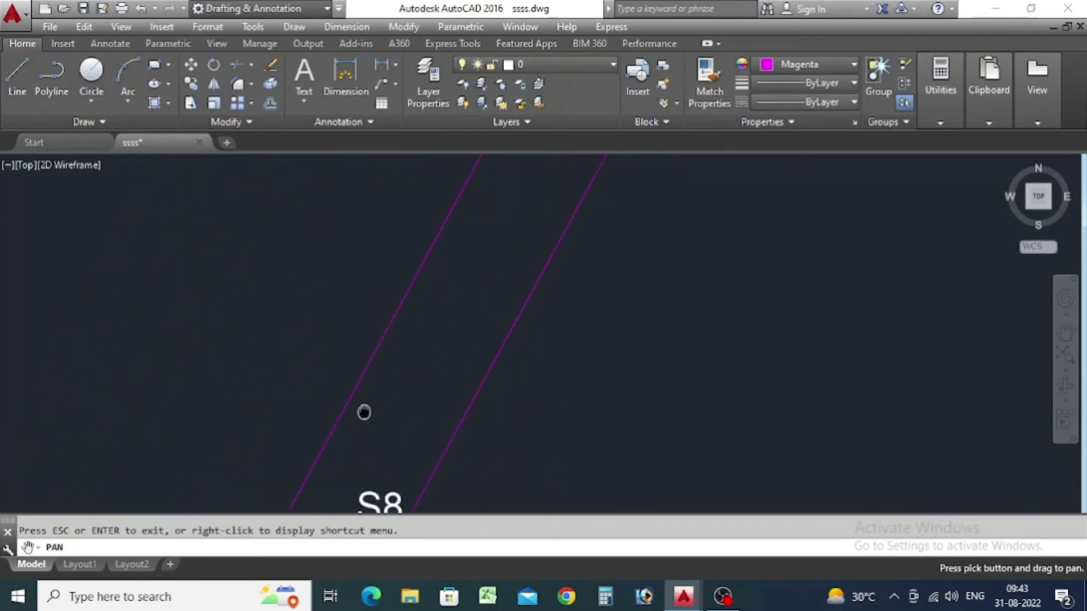
drag(364, 412, 491, 251)
mouse_move(393, 427)
mouse_down()
mouse_move(500, 250)
mouse_move(441, 267)
mouse_up()
drag(349, 447, 507, 233)
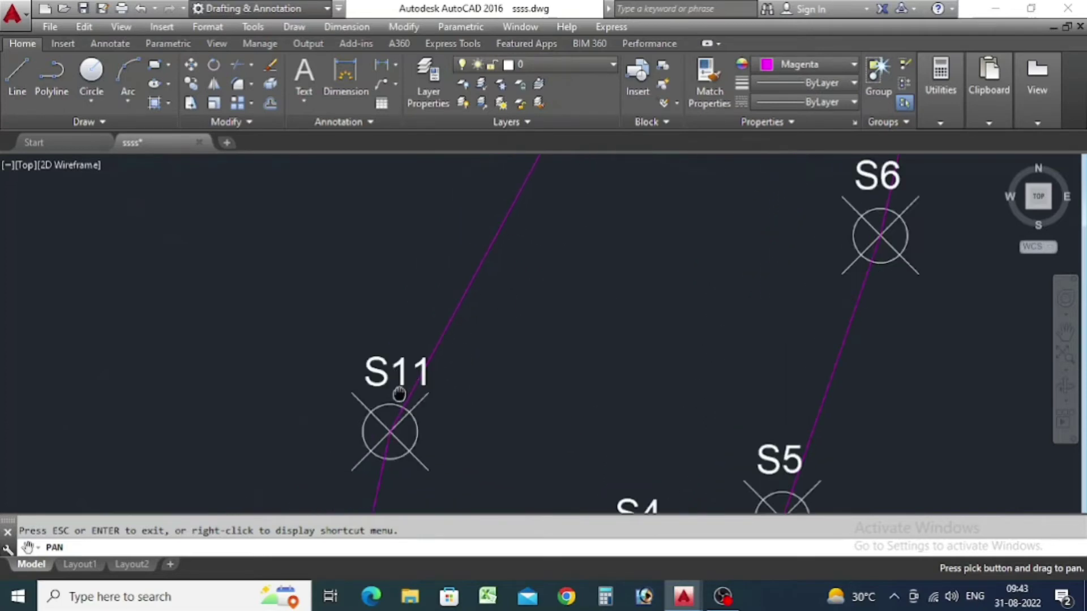
mouse_move(420, 497)
mouse_down()
mouse_move(446, 379)
mouse_move(418, 383)
mouse_up()
mouse_move(371, 510)
mouse_down()
mouse_move(368, 381)
mouse_move(402, 422)
mouse_move(420, 271)
mouse_up()
drag(407, 434, 427, 271)
drag(398, 406, 396, 281)
drag(384, 374, 385, 382)
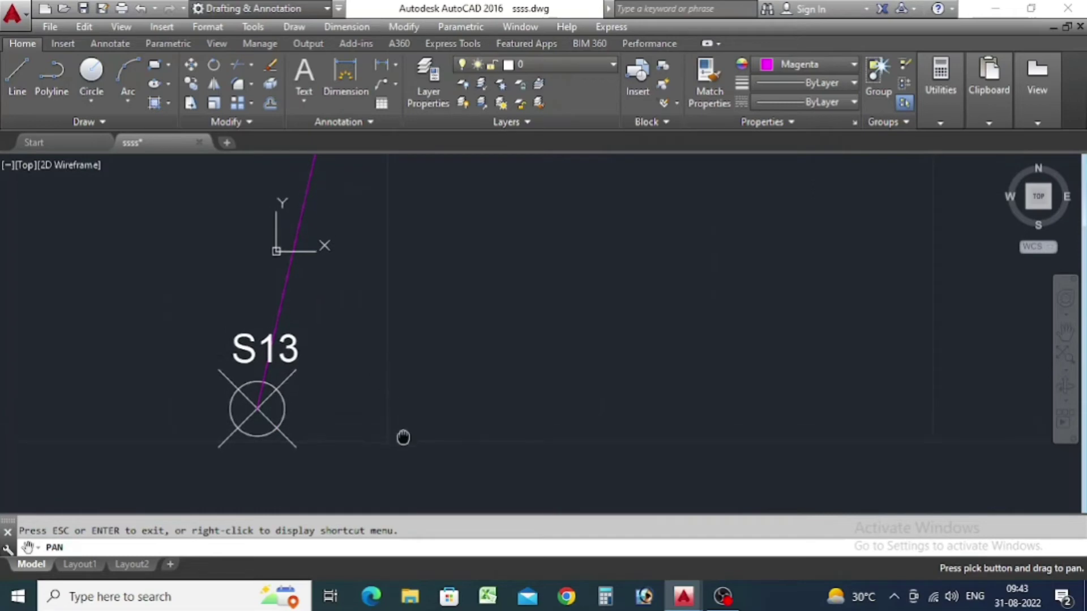
key(Escape)
Step: Join the two magenta lines running through the survey points S1 to S13 into one polyline
scroll(254, 459, down, 2)
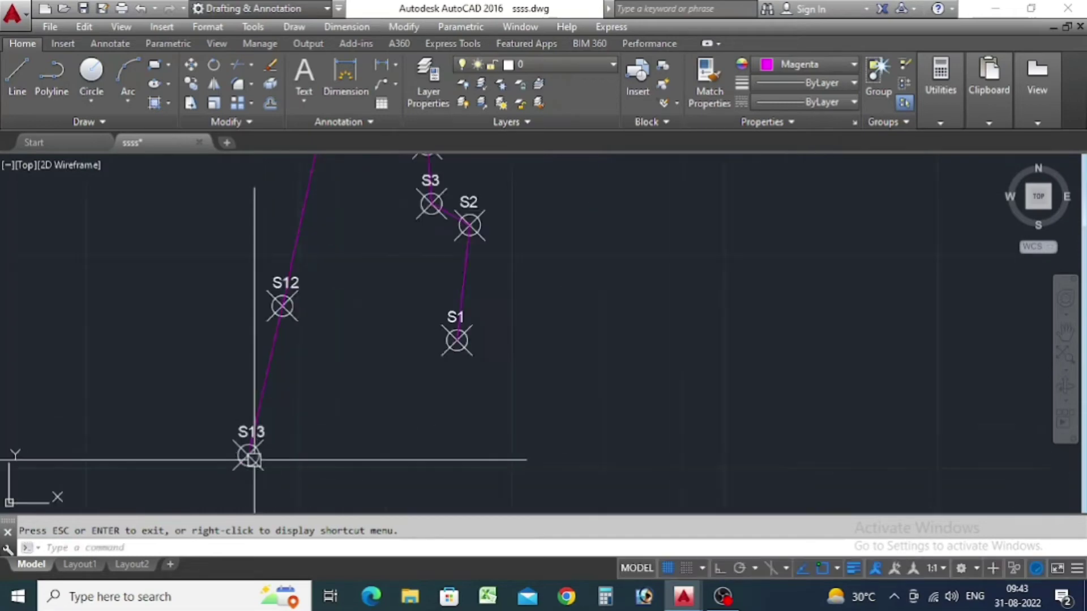
scroll(254, 459, down, 2)
key(Escape)
click(273, 388)
scroll(399, 385, down, 2)
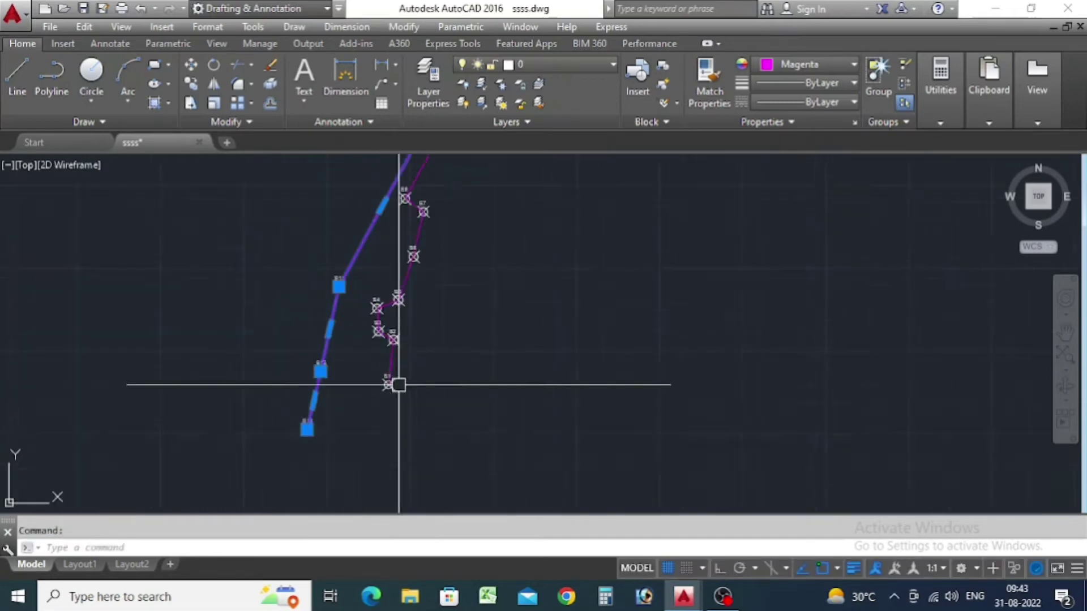
scroll(449, 296, down, 2)
scroll(426, 231, up, 2)
click(412, 235)
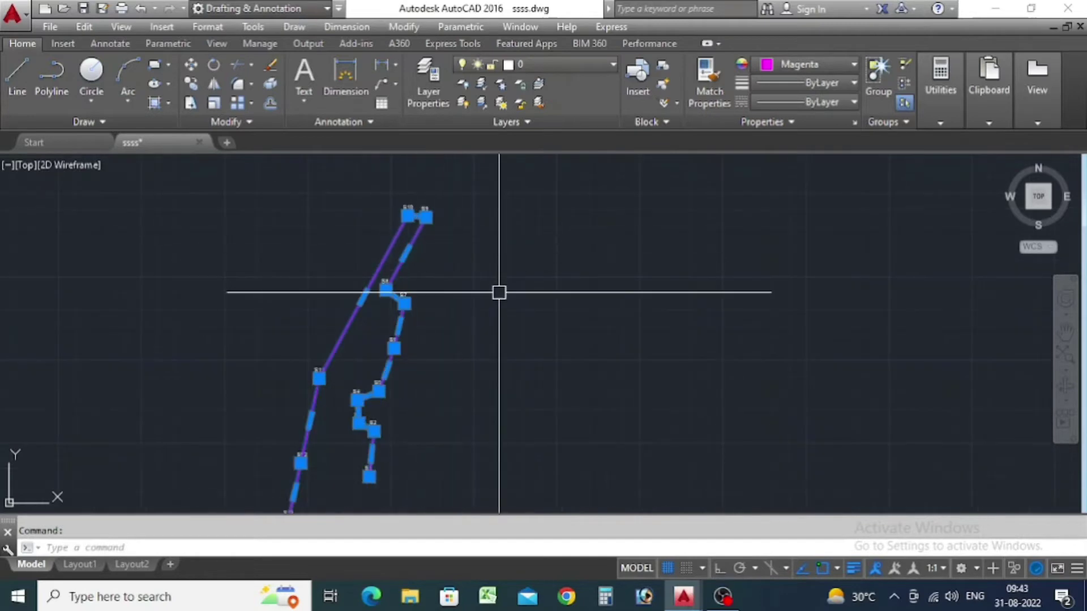
text(J)
key(Return)
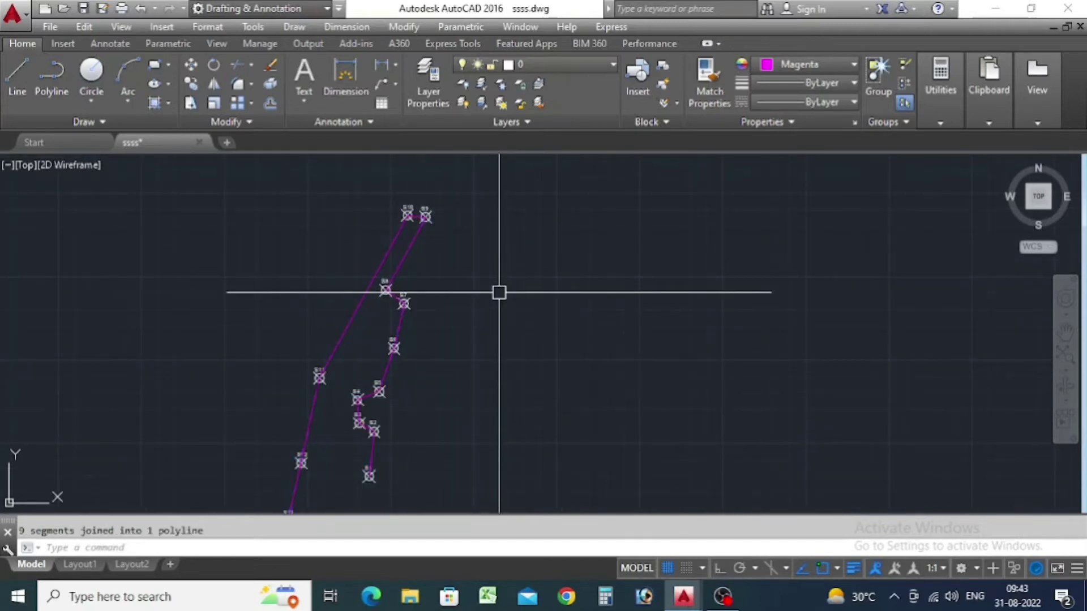
click(395, 250)
Step: Move the whole plot drawing with its boundary, labels and outlying points to just west of the real-world survey points
click(730, 386)
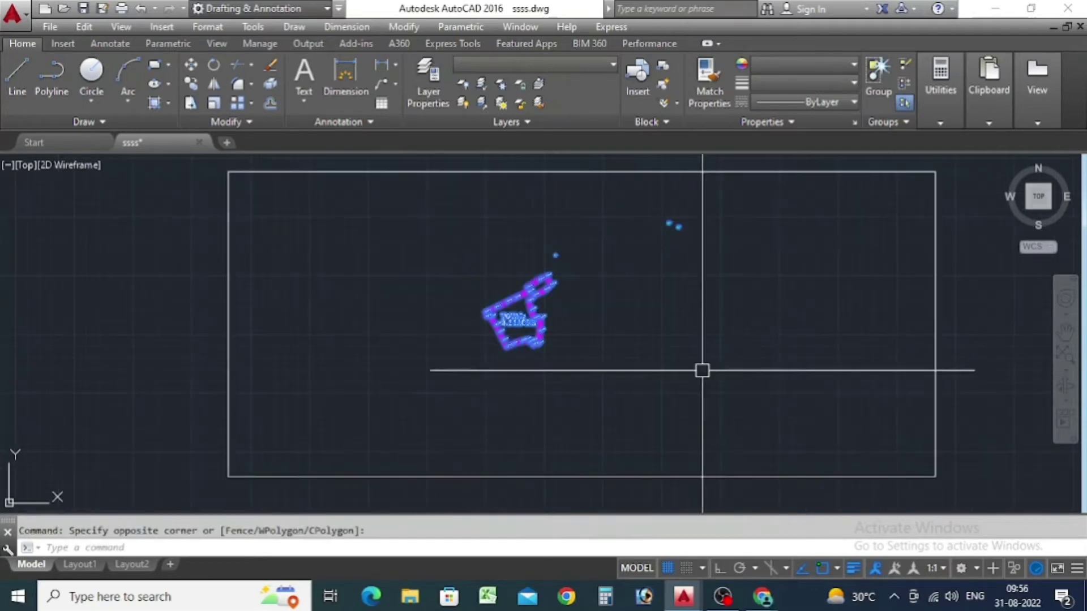
click(520, 268)
click(730, 369)
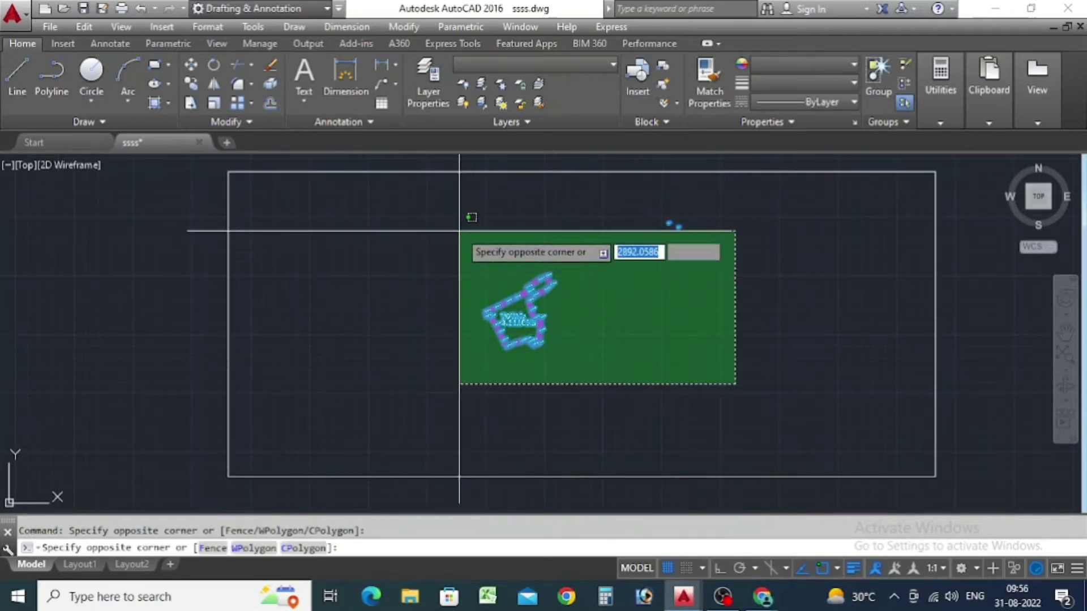
click(428, 203)
key(Return)
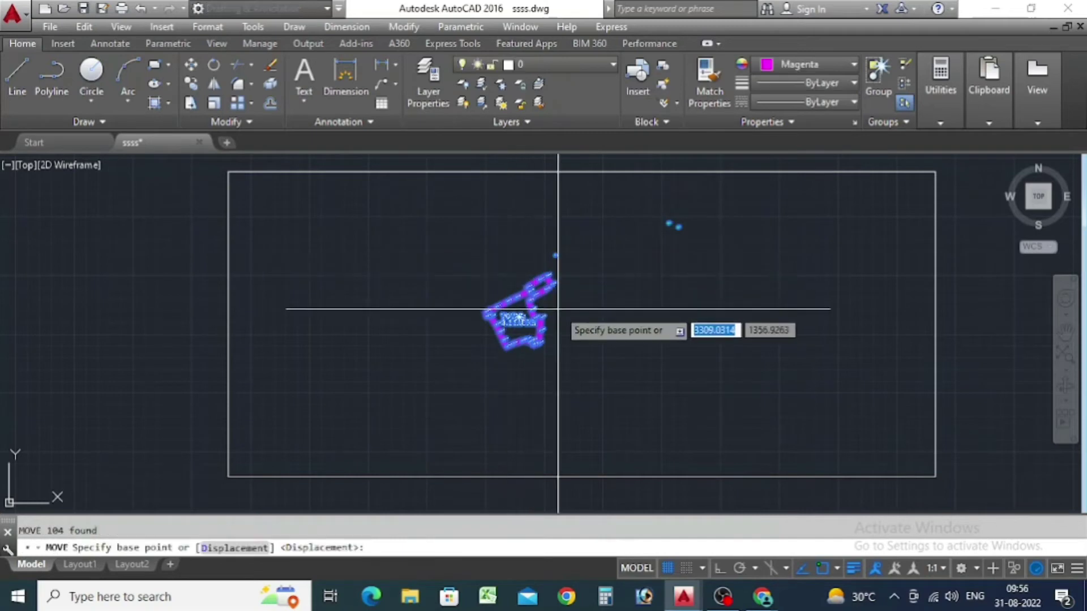
click(549, 314)
scroll(482, 376, down, 20)
scroll(469, 386, down, 9)
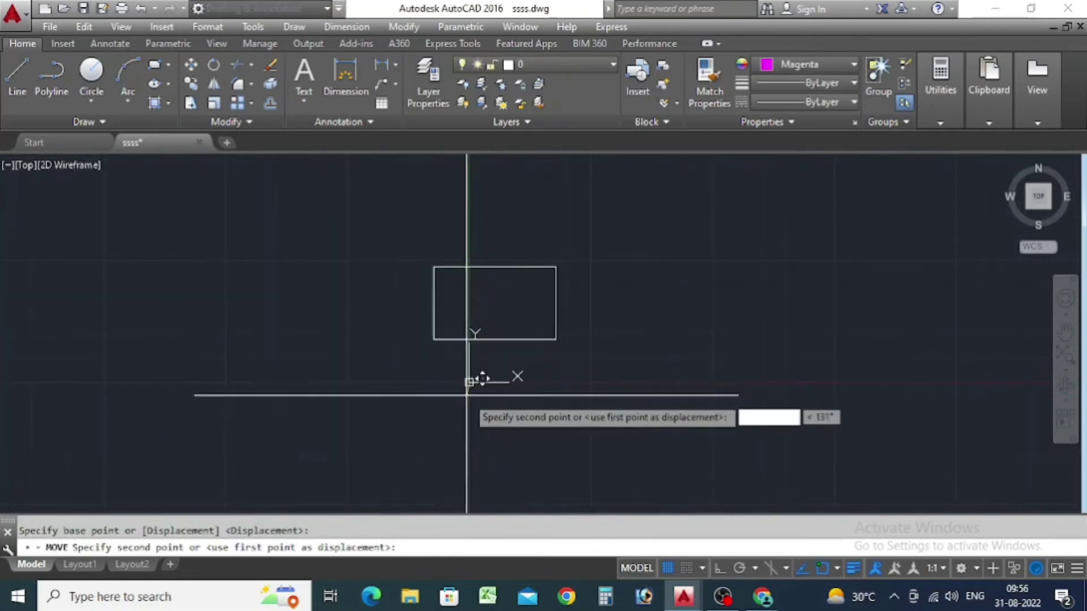
scroll(477, 300, up, 9)
scroll(392, 209, up, 12)
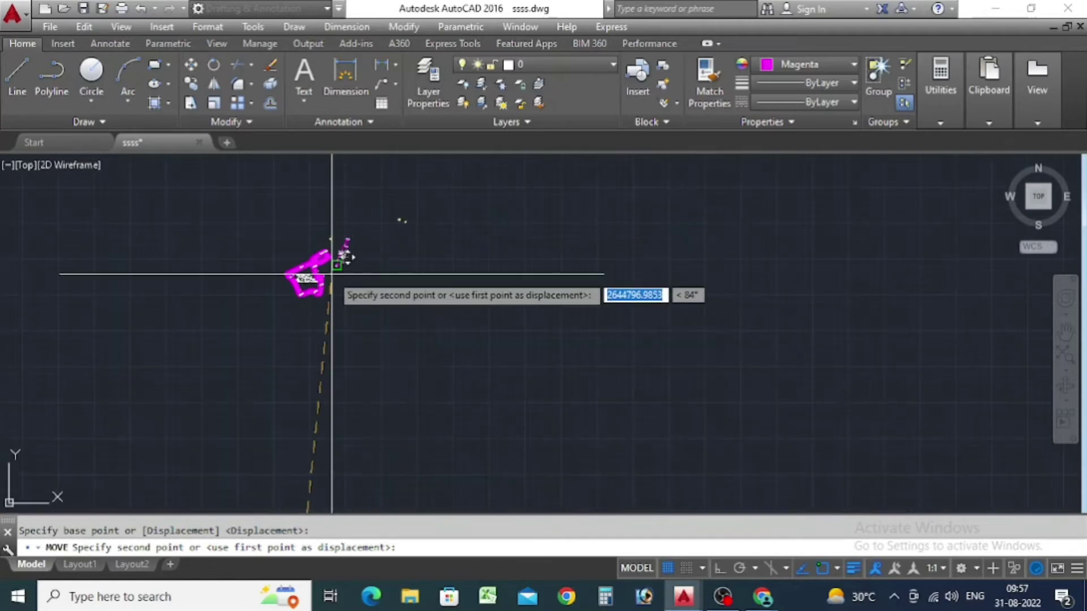
scroll(368, 273, up, 4)
scroll(475, 300, down, 4)
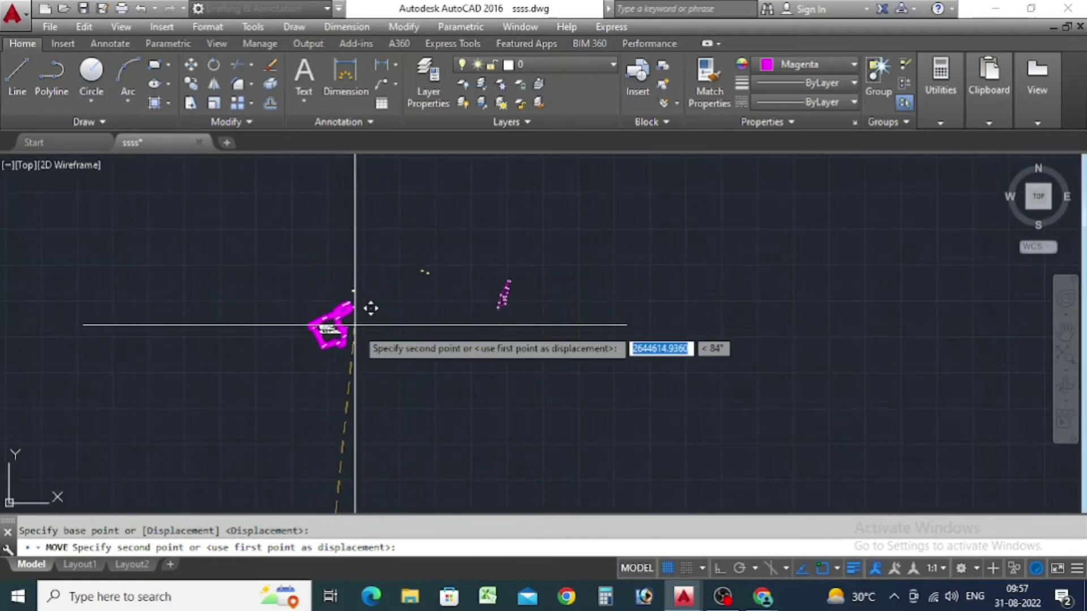
key(Escape)
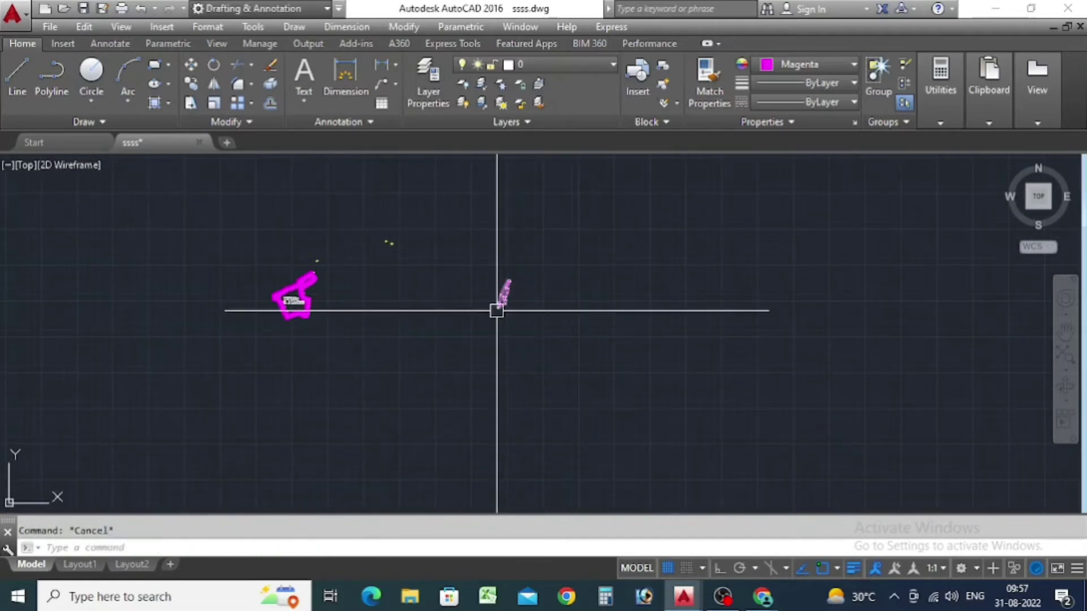
Step: Add an aligned dimension from the centre of S12 to the centre of S1
scroll(501, 300, up, 8)
click(340, 27)
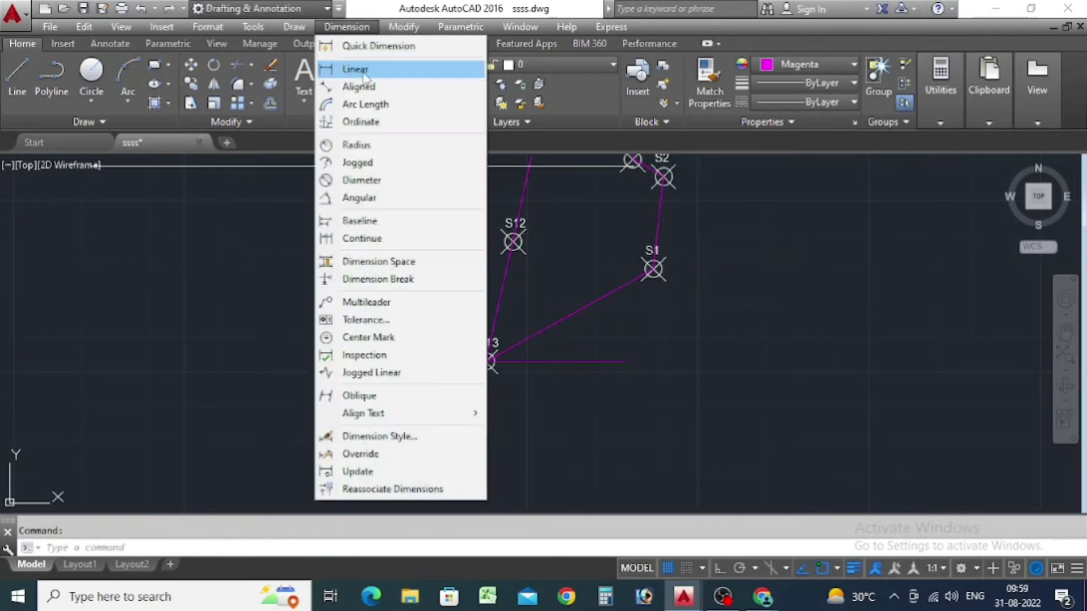
click(359, 86)
scroll(540, 232, up, 3)
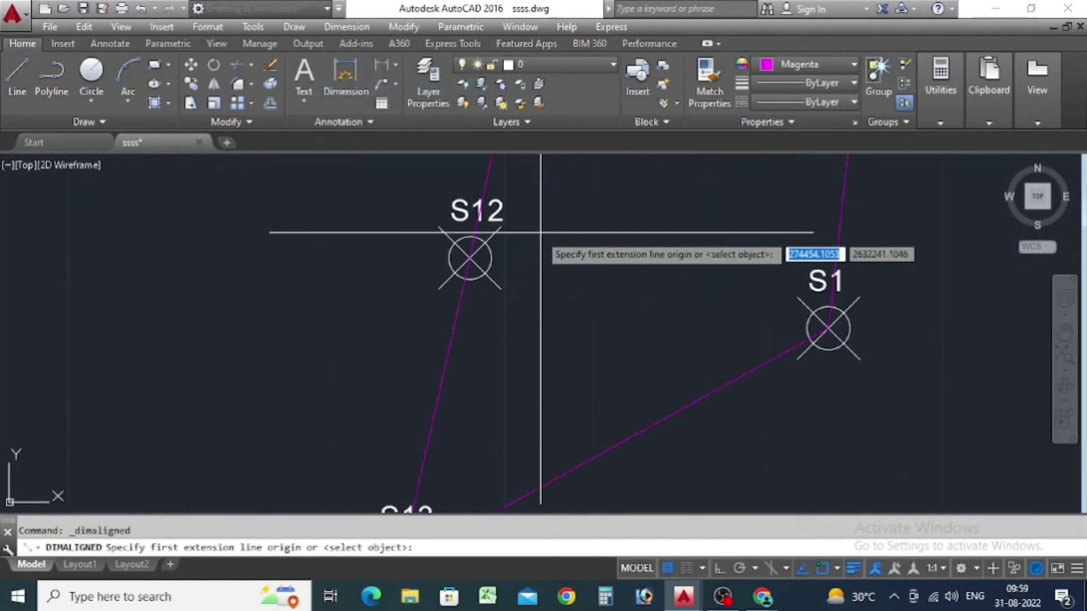
click(469, 258)
click(825, 329)
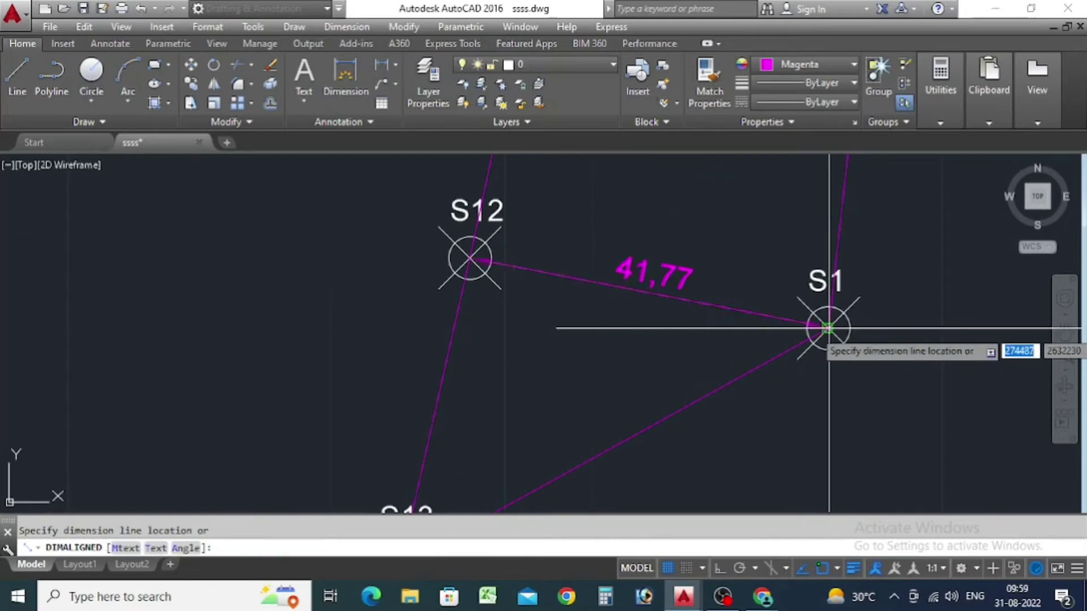
click(700, 315)
Step: Check the distance from BOUNDARY PILLAR1 to BOUNDARY PILLAR2 with an aligned dimension, without placing it
scroll(630, 311, down, 6)
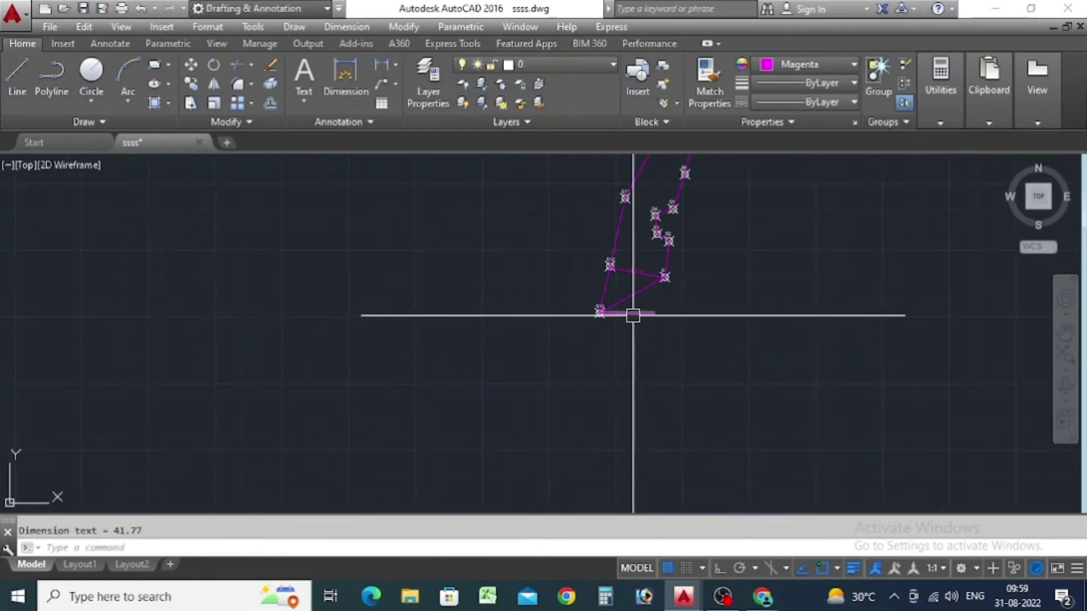
scroll(197, 225, up, 4)
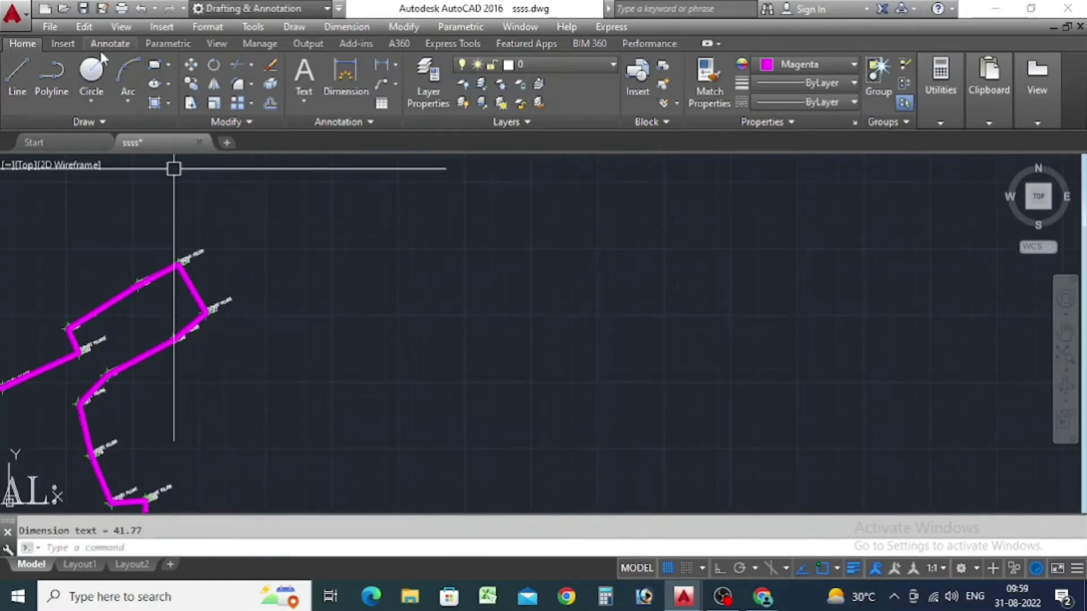
click(346, 27)
click(362, 86)
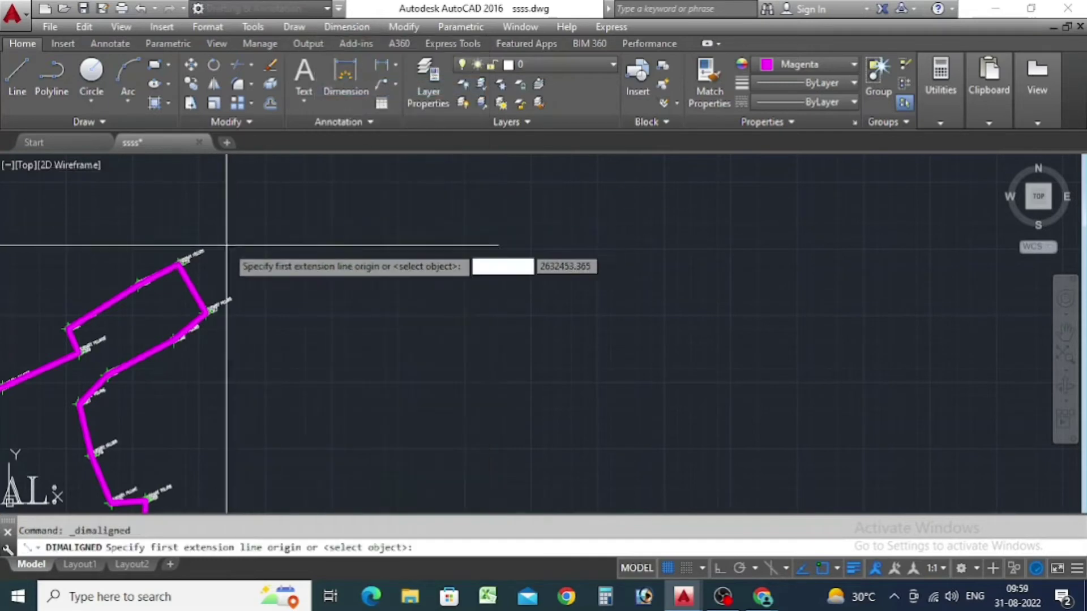
scroll(215, 256, up, 5)
click(202, 249)
scroll(364, 264, down, 5)
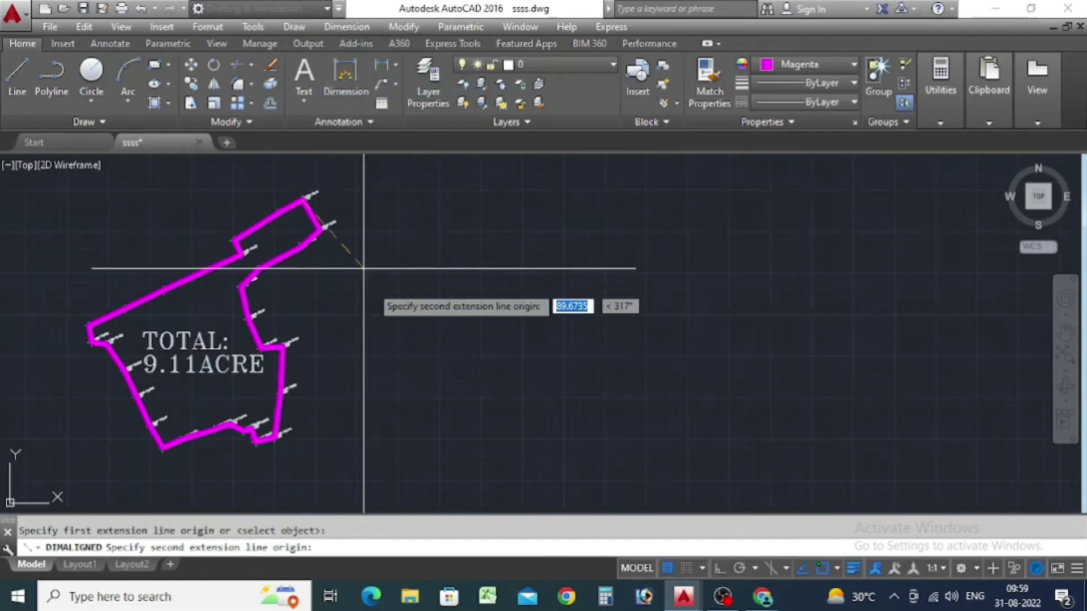
scroll(327, 267, up, 5)
click(325, 266)
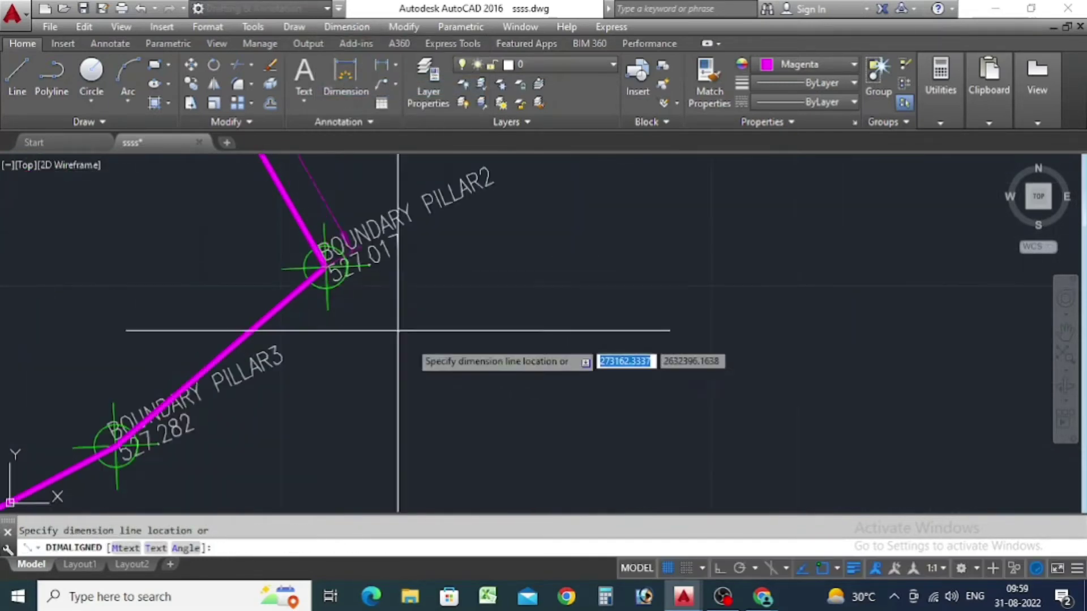
scroll(424, 289, down, 5)
scroll(422, 295, up, 5)
key(Escape)
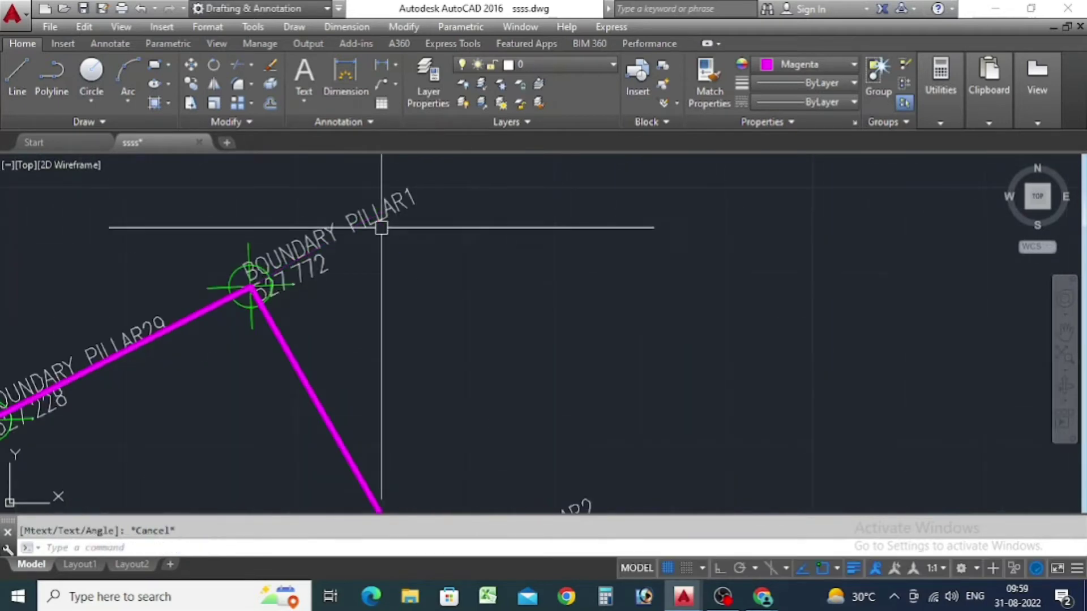
Step: Stretch the survey polyline's vertex at S13 onto the centre of S12
scroll(381, 280, down, 5)
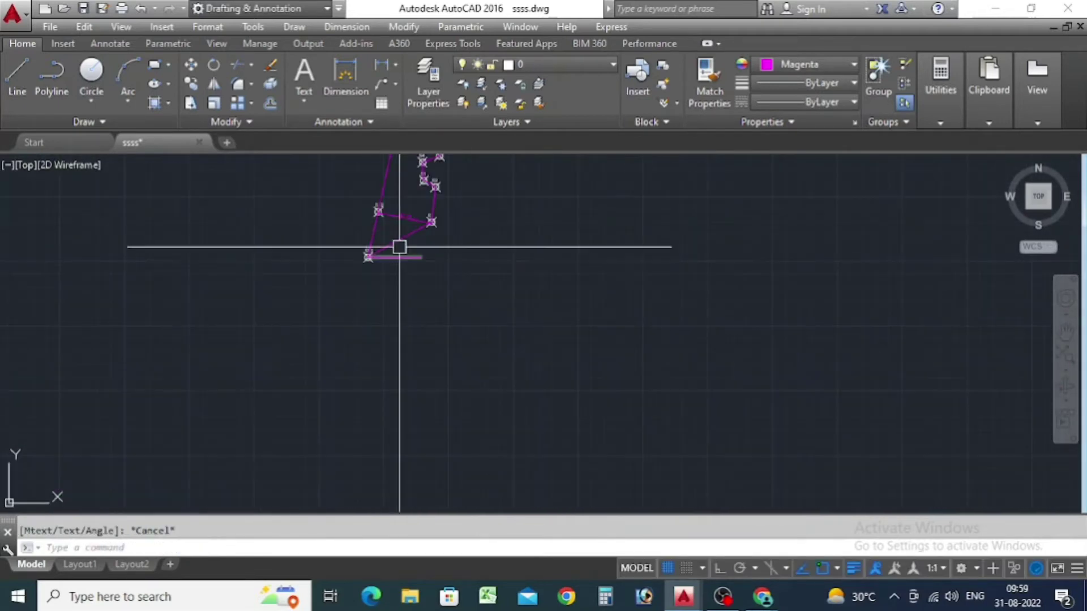
scroll(399, 247, up, 4)
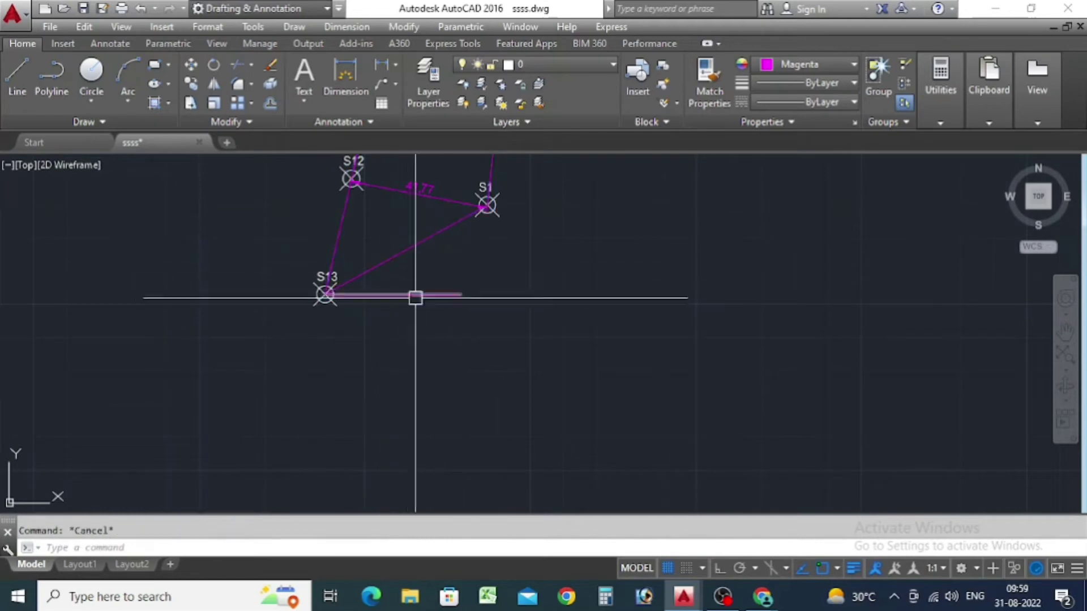
scroll(346, 268, up, 4)
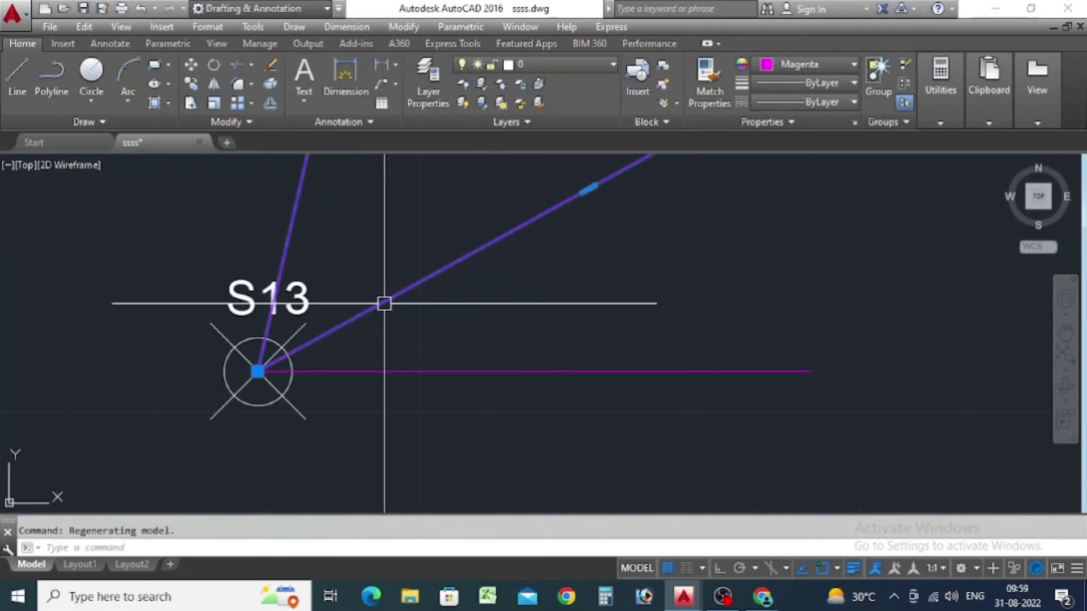
scroll(384, 317, down, 6)
scroll(352, 338, up, 6)
click(376, 352)
scroll(377, 379, down, 6)
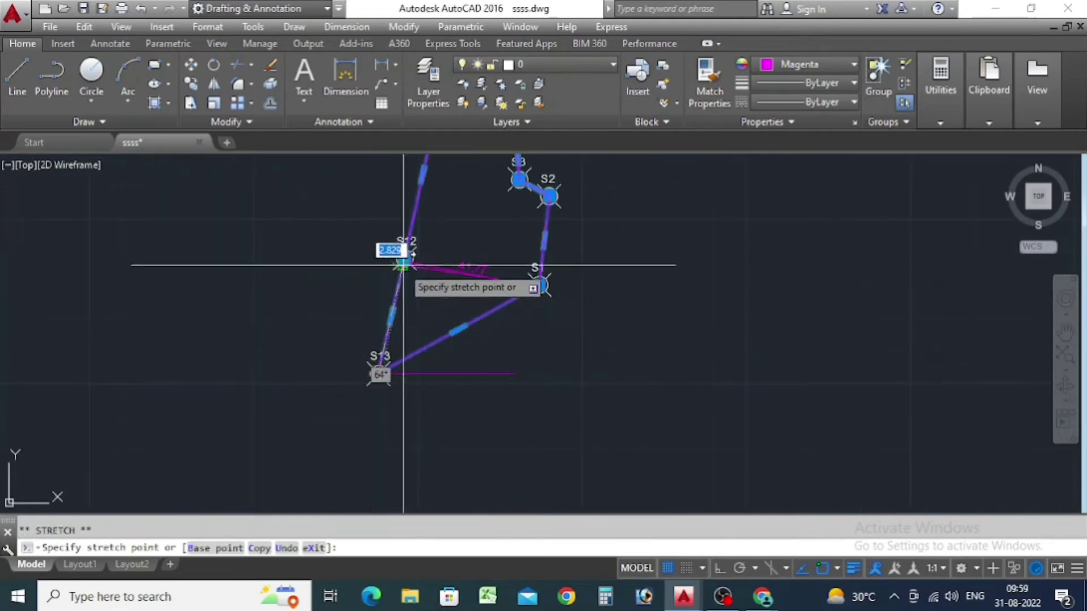
scroll(403, 264, up, 8)
key(Escape)
scroll(363, 238, down, 8)
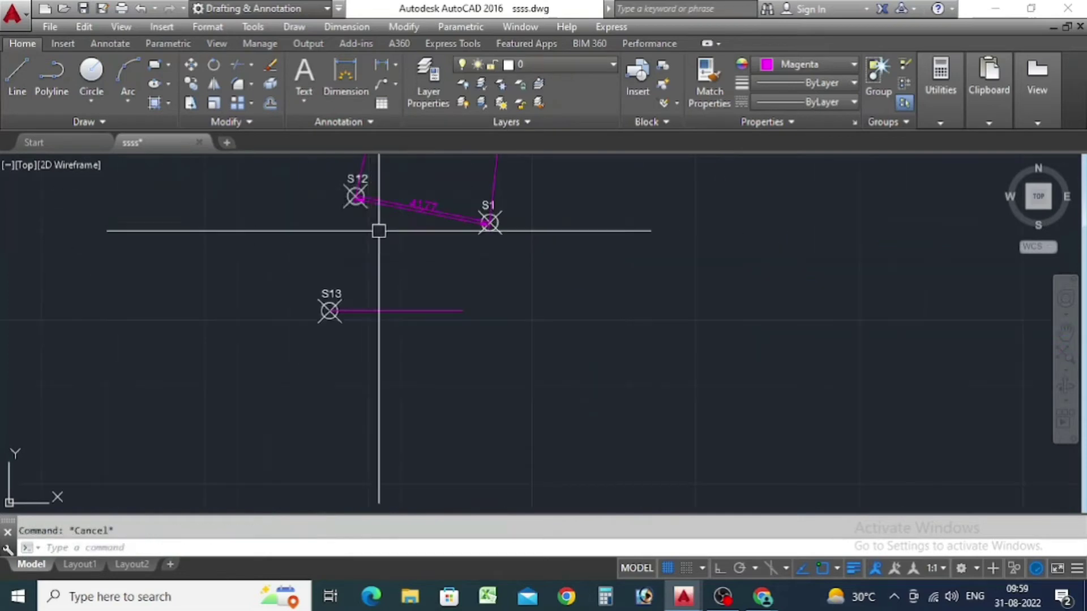
Step: Erase the aligned dimension between S12 and S1 and the short horizontal line starting at S13
scroll(409, 213, up, 6)
click(420, 210)
key(Delete)
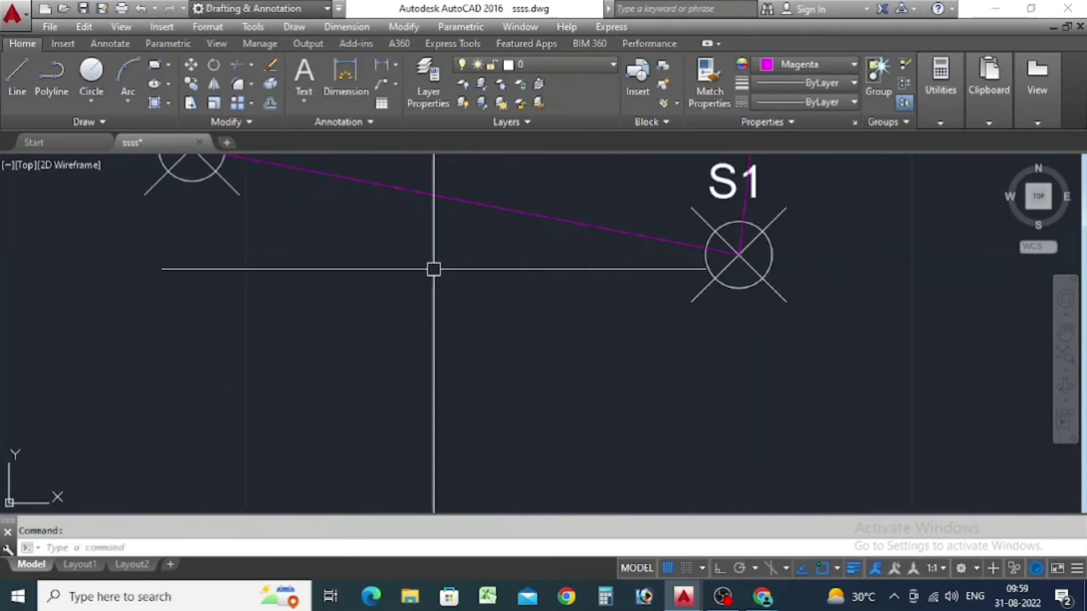
scroll(443, 245, down, 6)
click(457, 292)
click(438, 257)
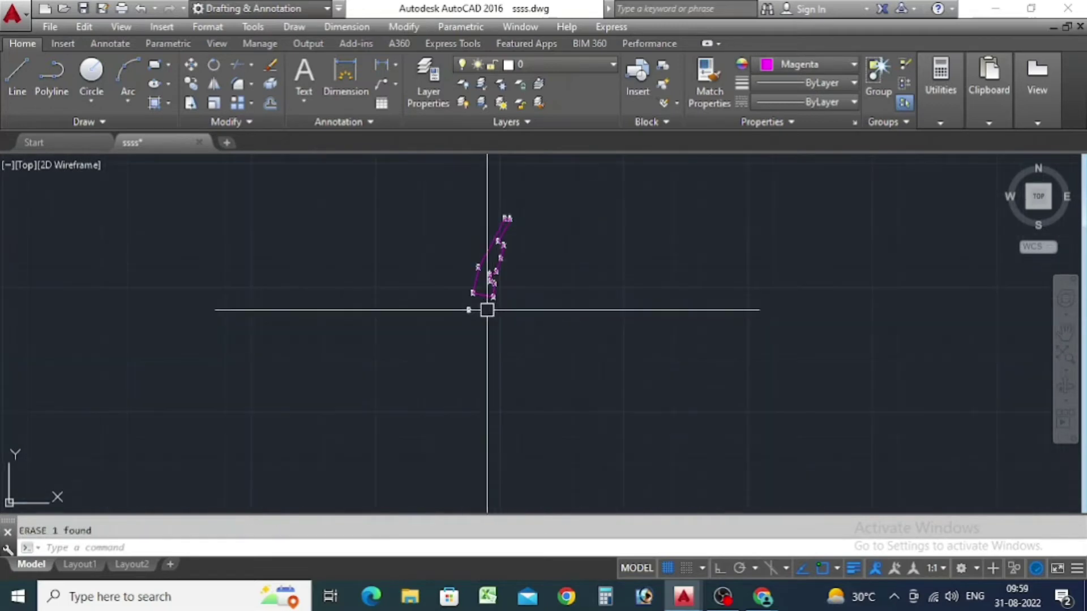
Step: Erase the S13 point marker together with its label
click(468, 308)
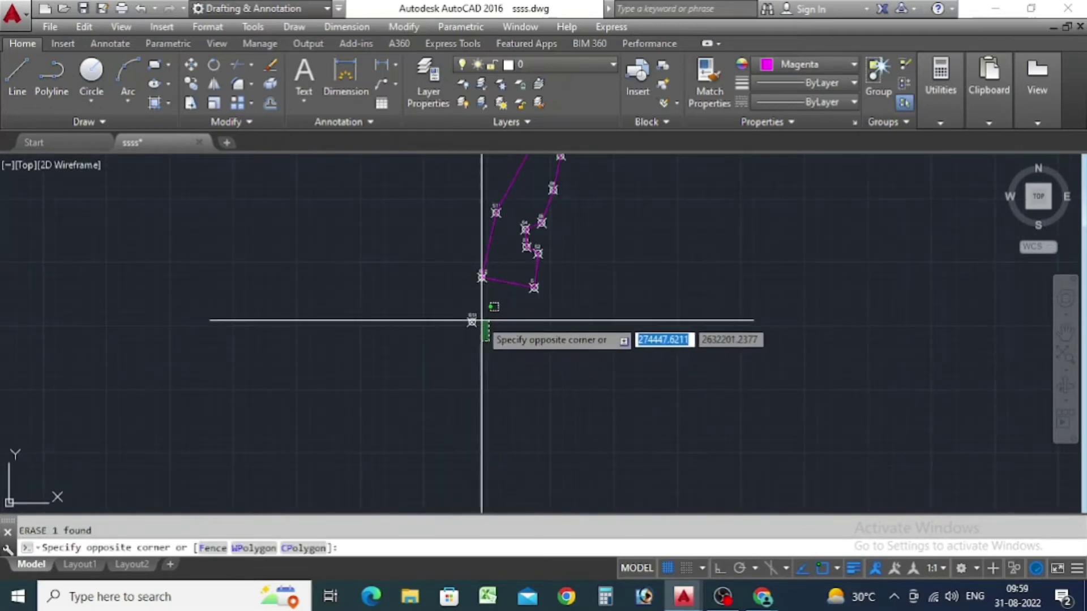
key(Escape)
click(507, 343)
click(449, 308)
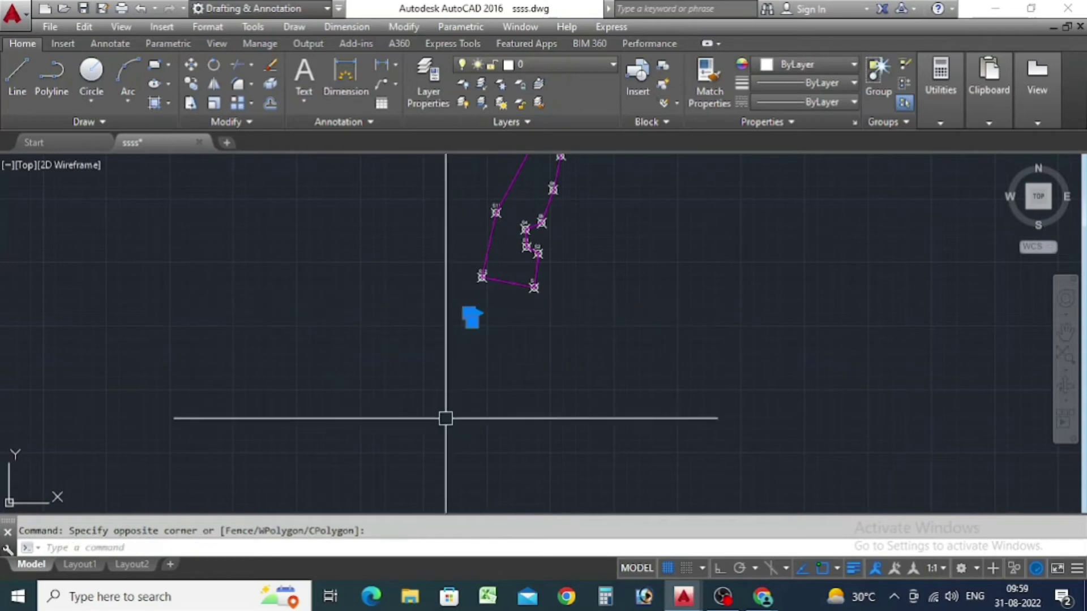
key(Delete)
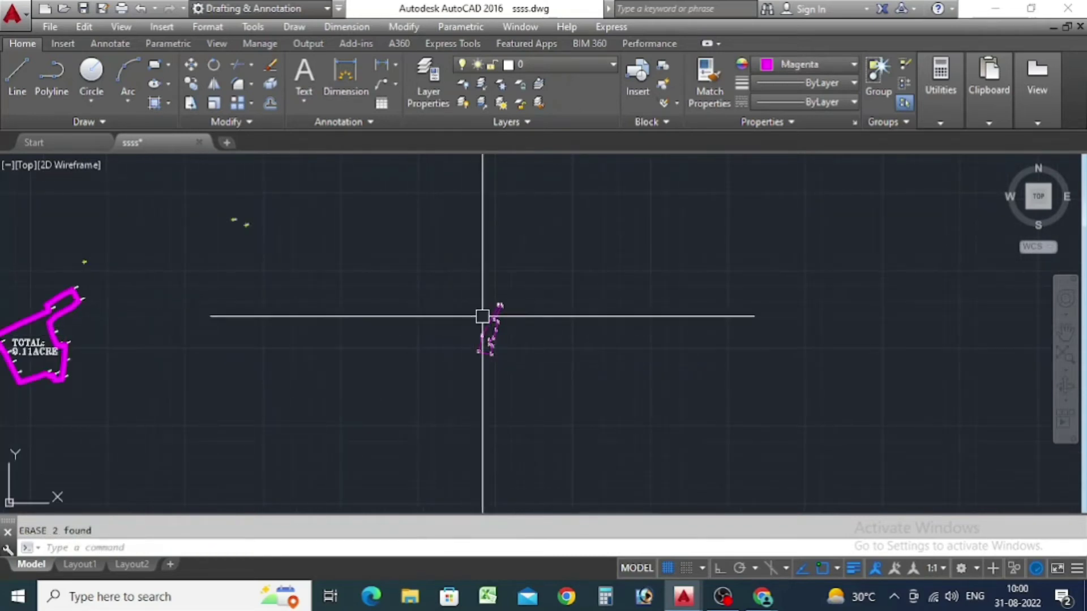
Step: Start aligning the whole plot drawing with its outlying points, matching BOUNDARY PILLAR1 to the centre of S12 as the first point pair
scroll(482, 317, down, 2)
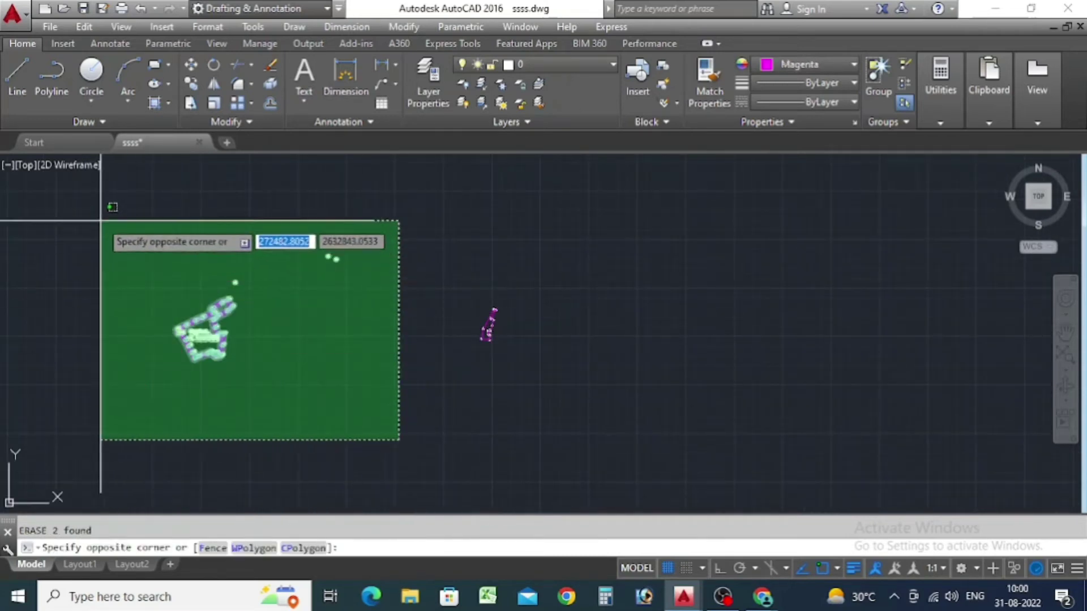
click(101, 221)
click(388, 398)
click(112, 222)
text(e)
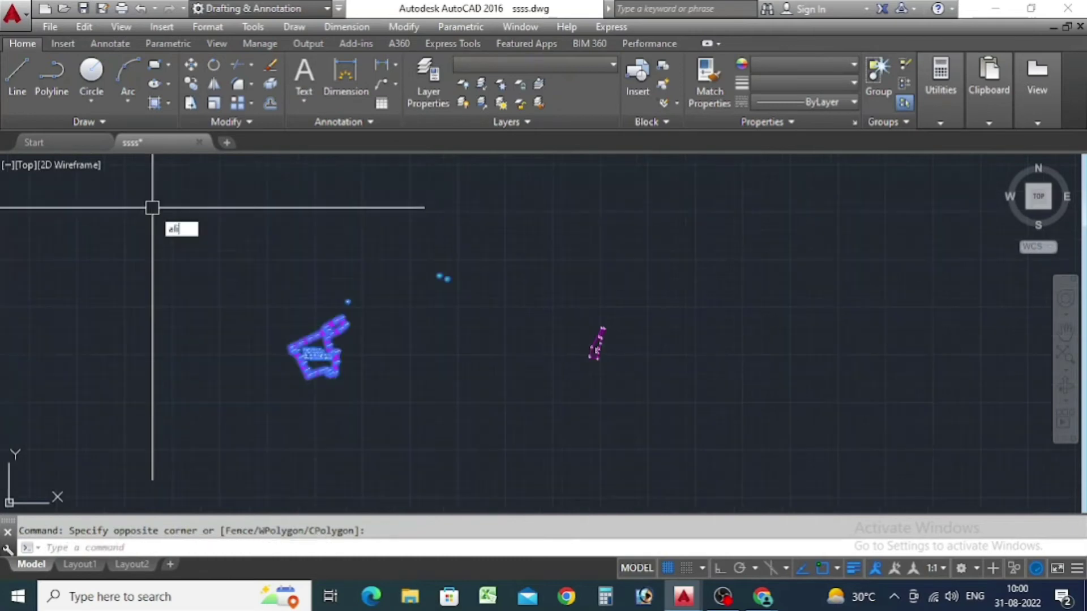
click(220, 258)
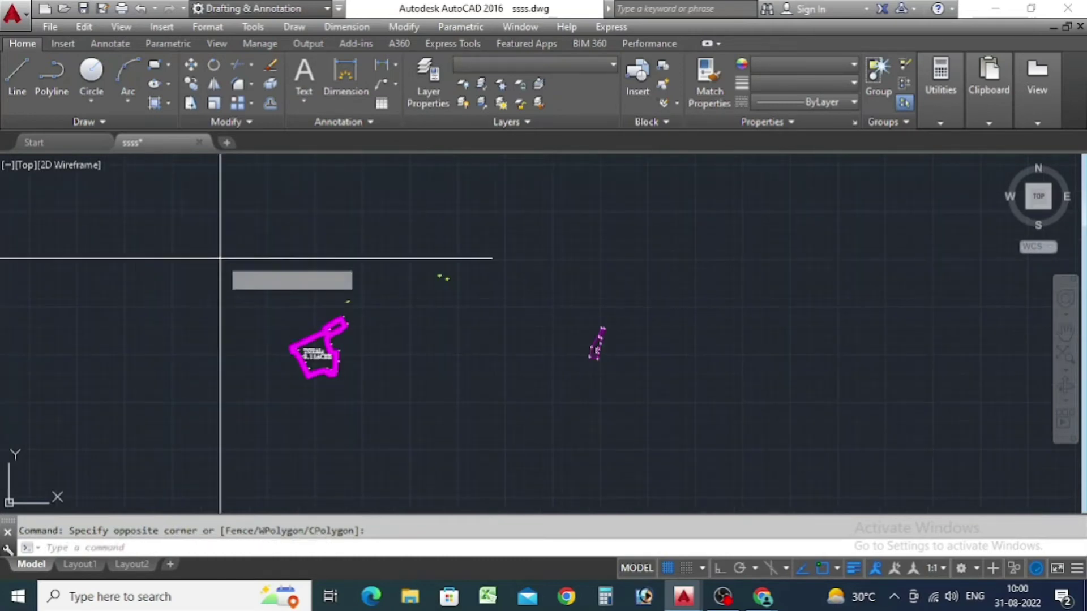
scroll(351, 314, up, 8)
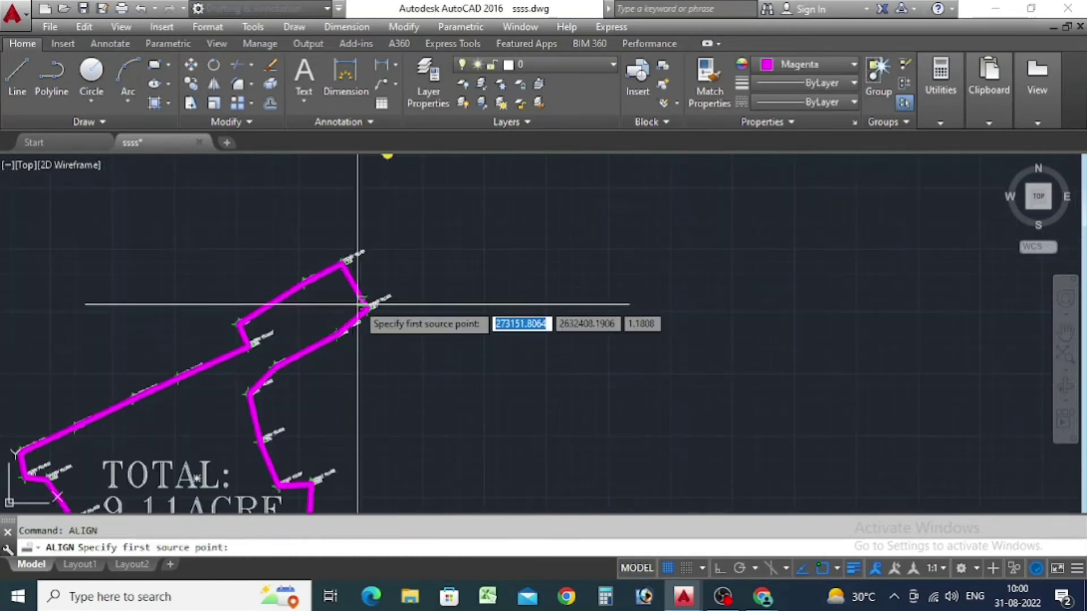
scroll(357, 304, up, 3)
scroll(493, 252, up, 4)
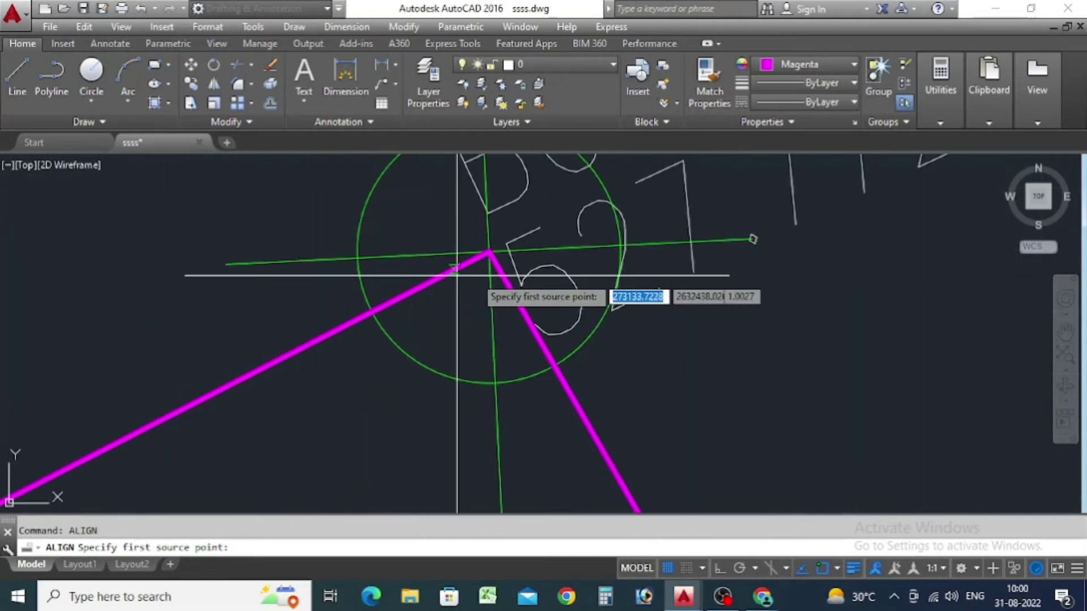
click(488, 252)
scroll(267, 236, down, 8)
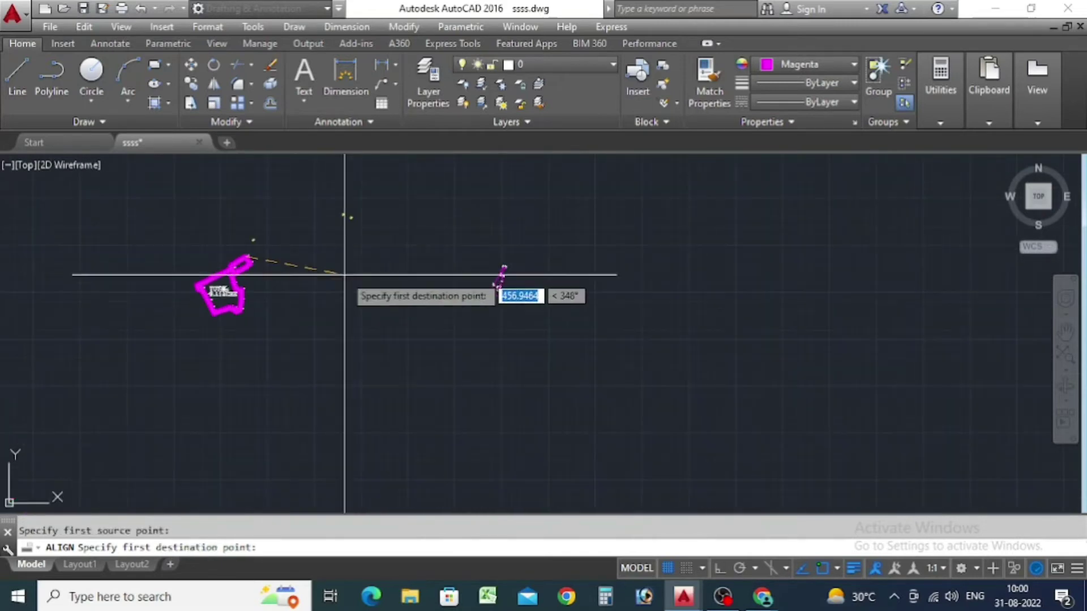
scroll(513, 299, up, 8)
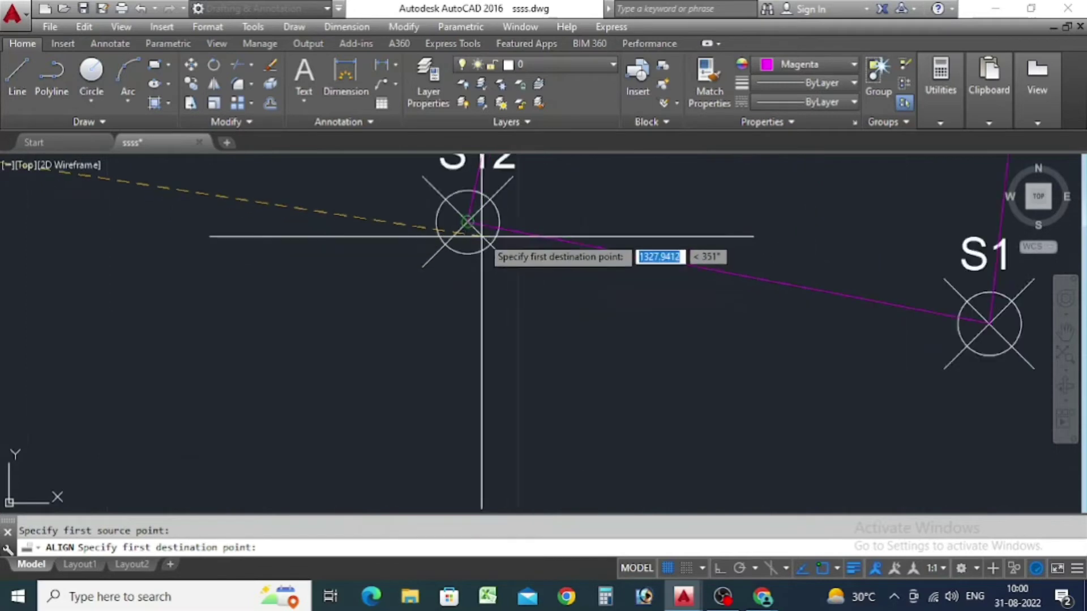
click(445, 216)
scroll(529, 262, down, 6)
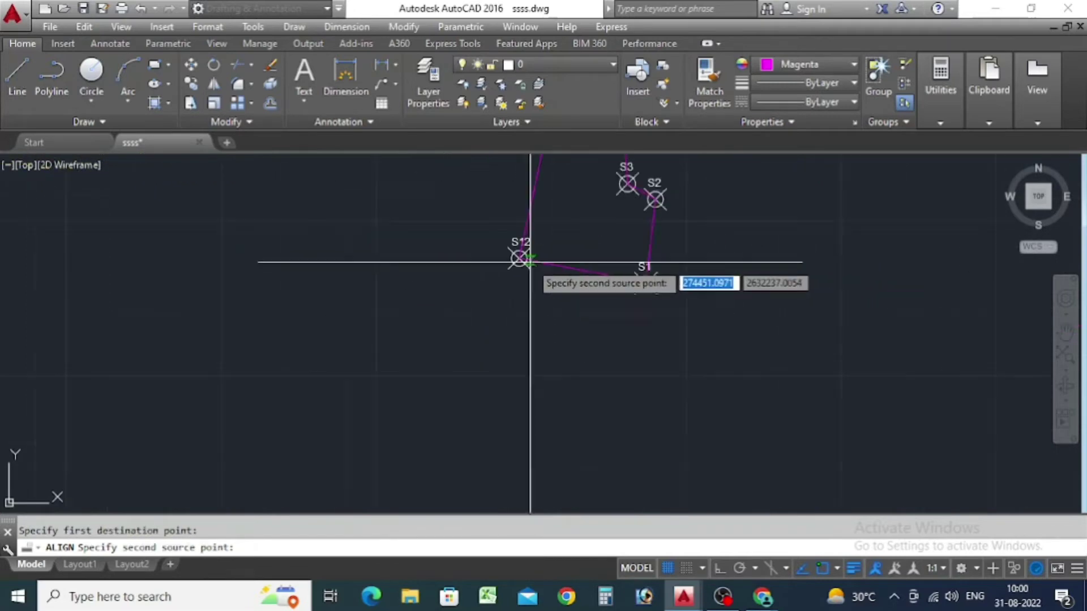
Step: Match BOUNDARY PILLAR2 to the centre of S1 as the second point pair and complete the alignment without a third pair
scroll(541, 292, up, 8)
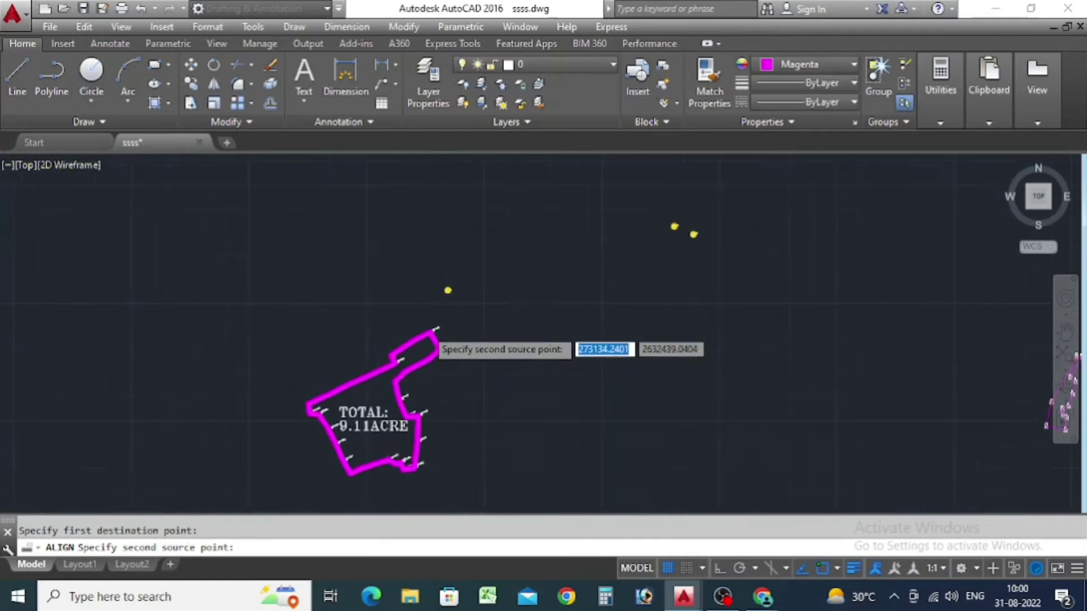
scroll(481, 444, up, 4)
scroll(436, 376, down, 2)
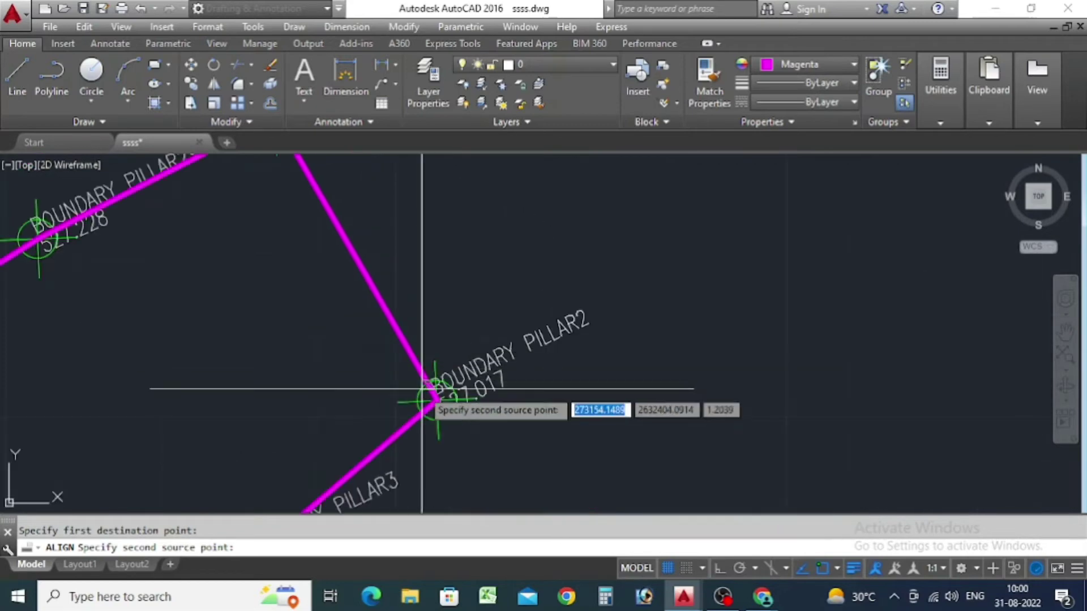
scroll(424, 392, up, 5)
click(457, 421)
scroll(356, 339, down, 5)
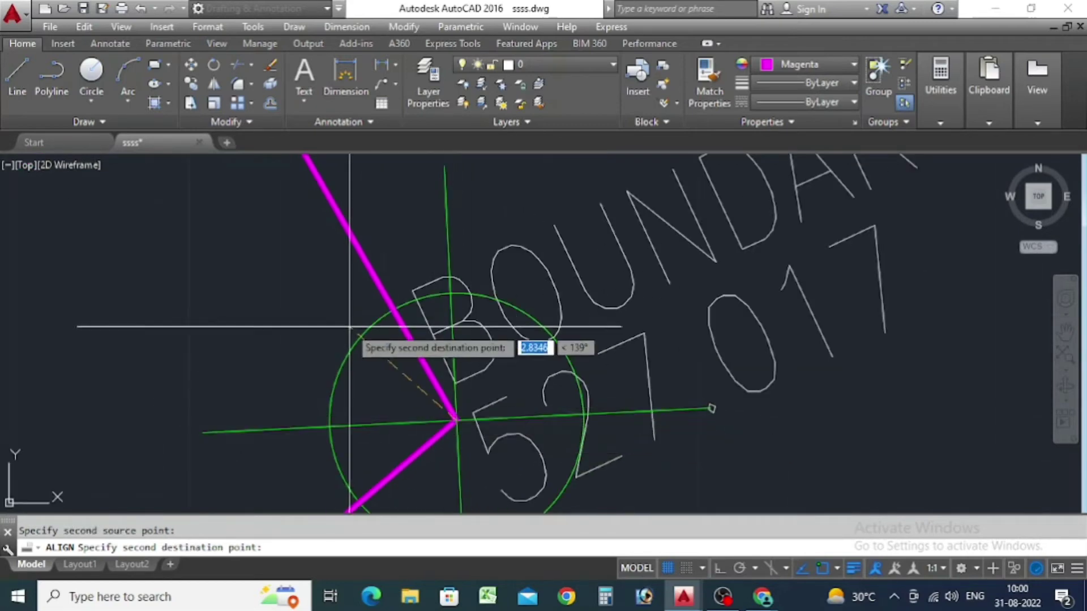
scroll(355, 338, down, 3)
scroll(478, 298, up, 6)
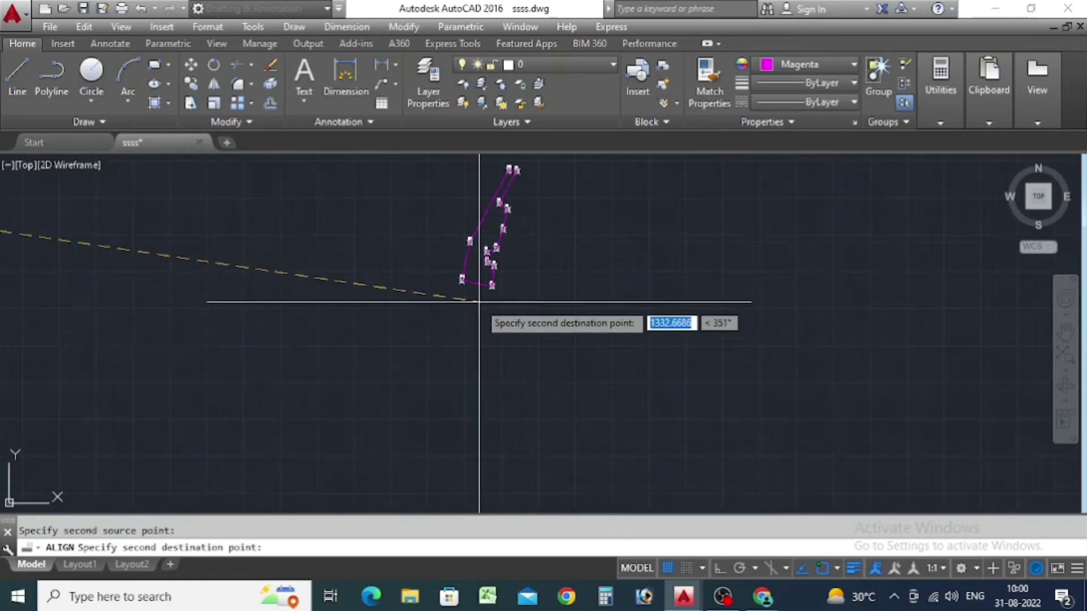
scroll(524, 280, up, 5)
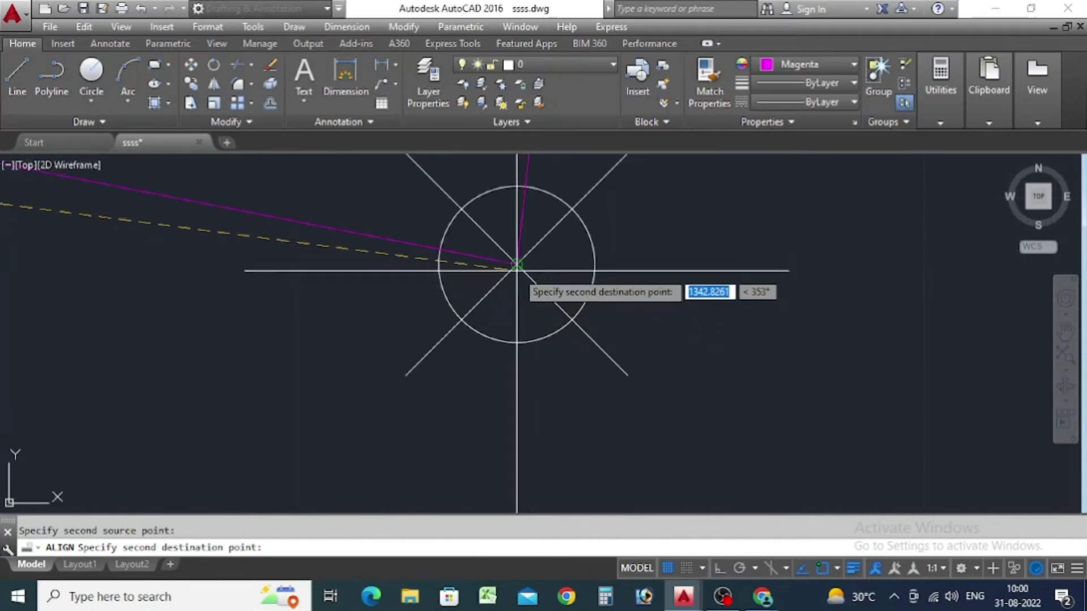
click(516, 264)
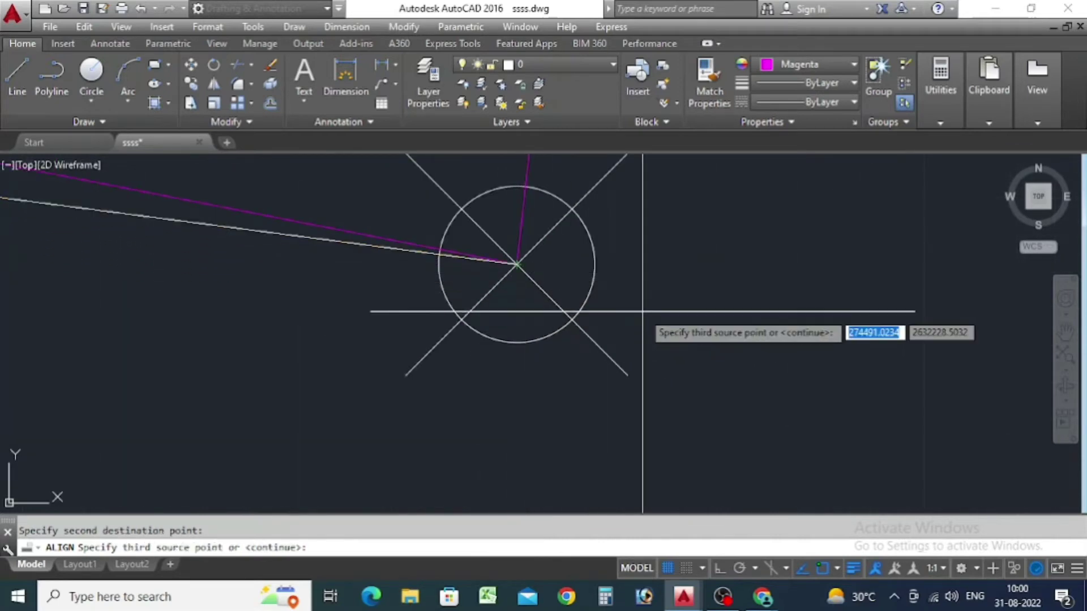
scroll(553, 247, down, 6)
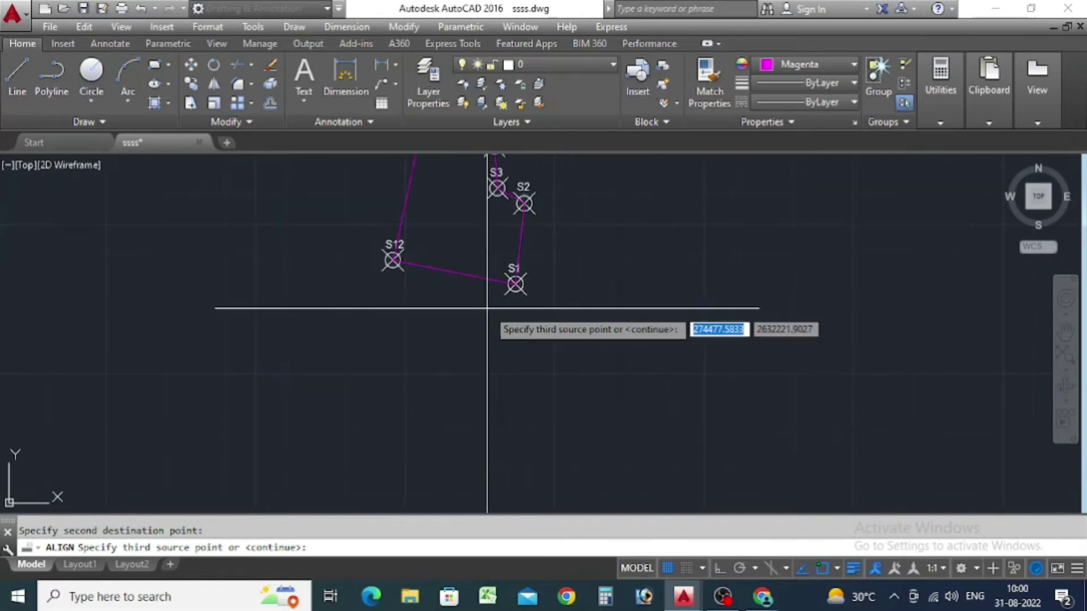
scroll(512, 305, up, 2)
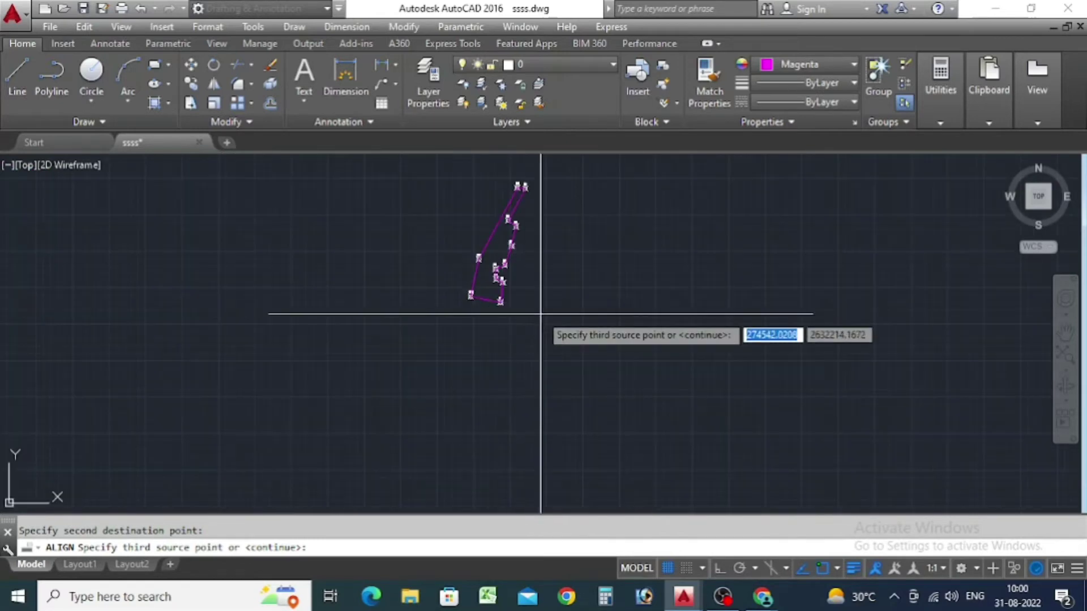
key(Return)
key(Return)
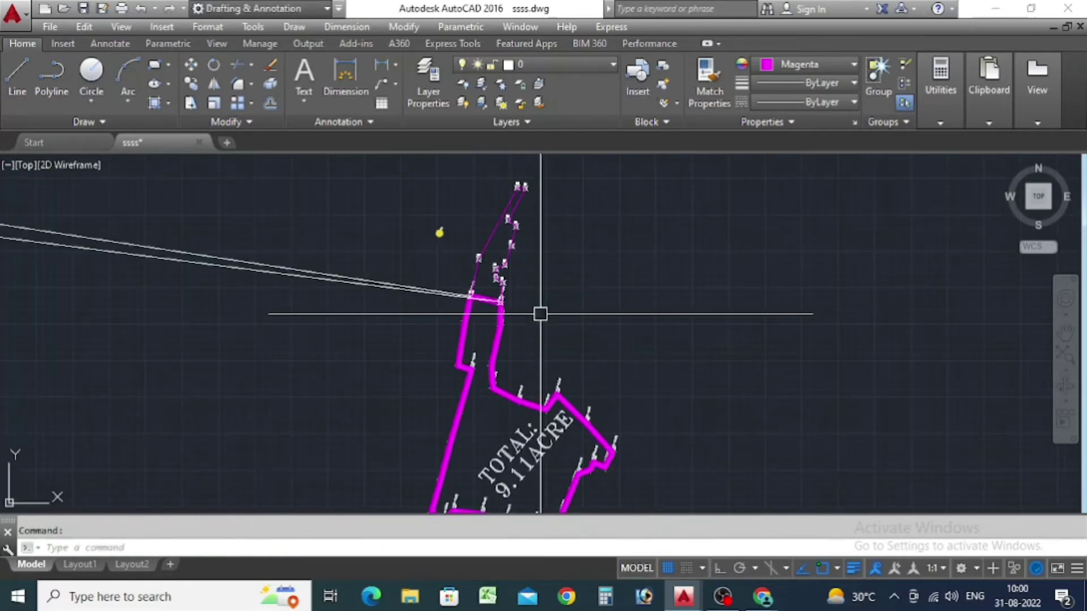
key(Escape)
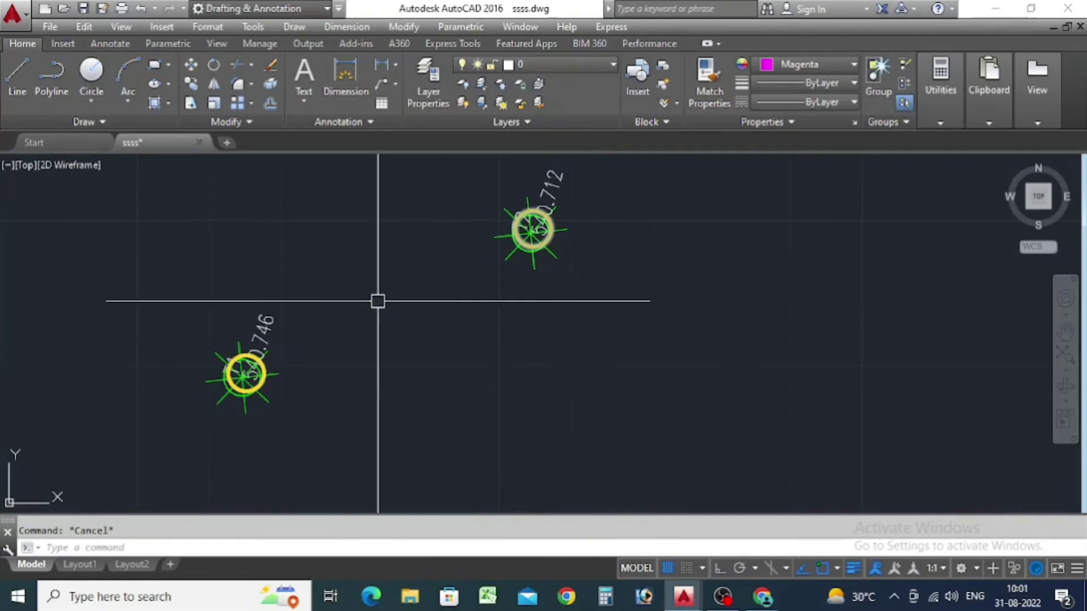
Step: Copy the entire road plan with the plot from the kushmahi plot drawing to the clipboard and return to ssss.dwg
scroll(430, 306, down, 6)
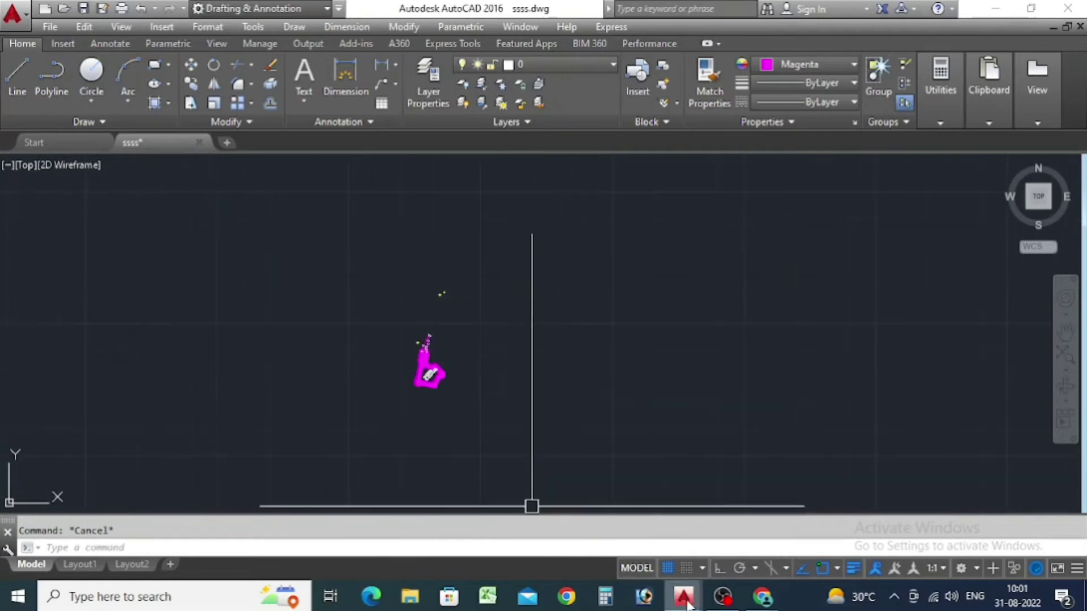
mouse_move(684, 596)
click(623, 555)
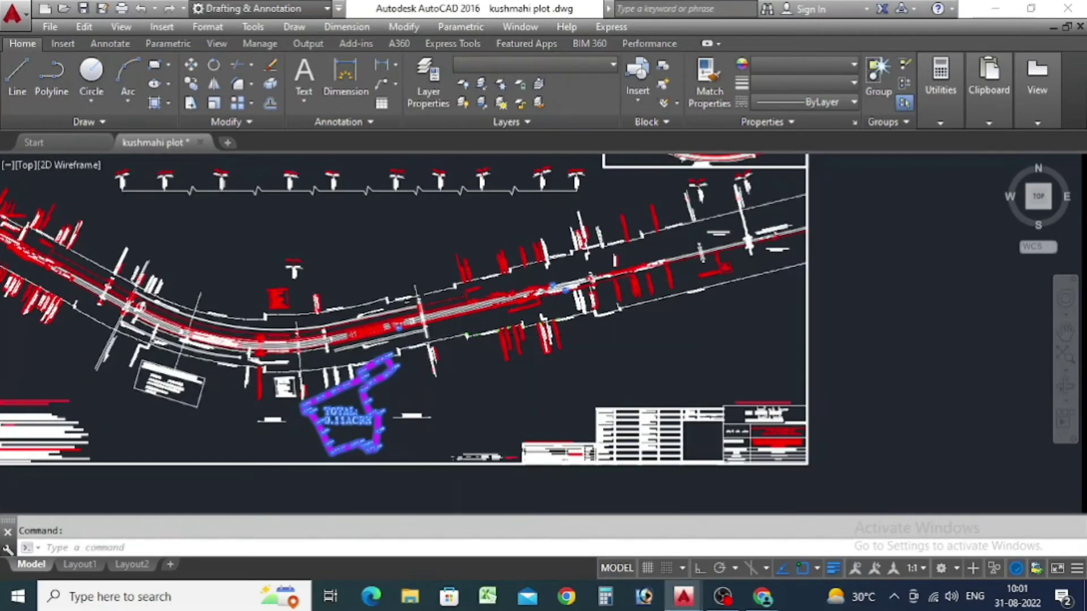
scroll(428, 349, down, 5)
click(687, 450)
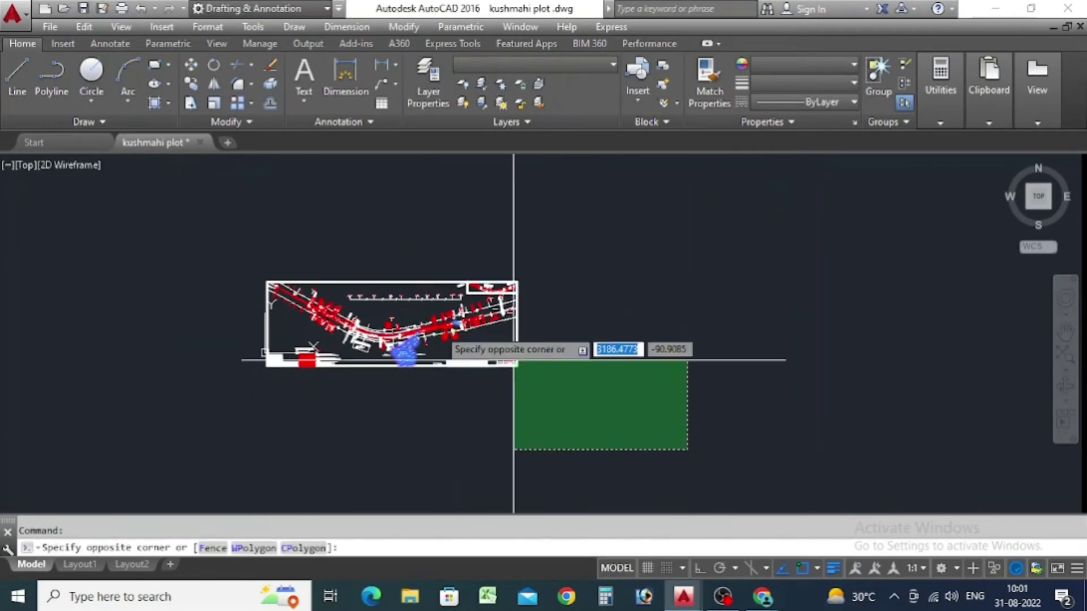
click(126, 184)
click(643, 403)
click(213, 229)
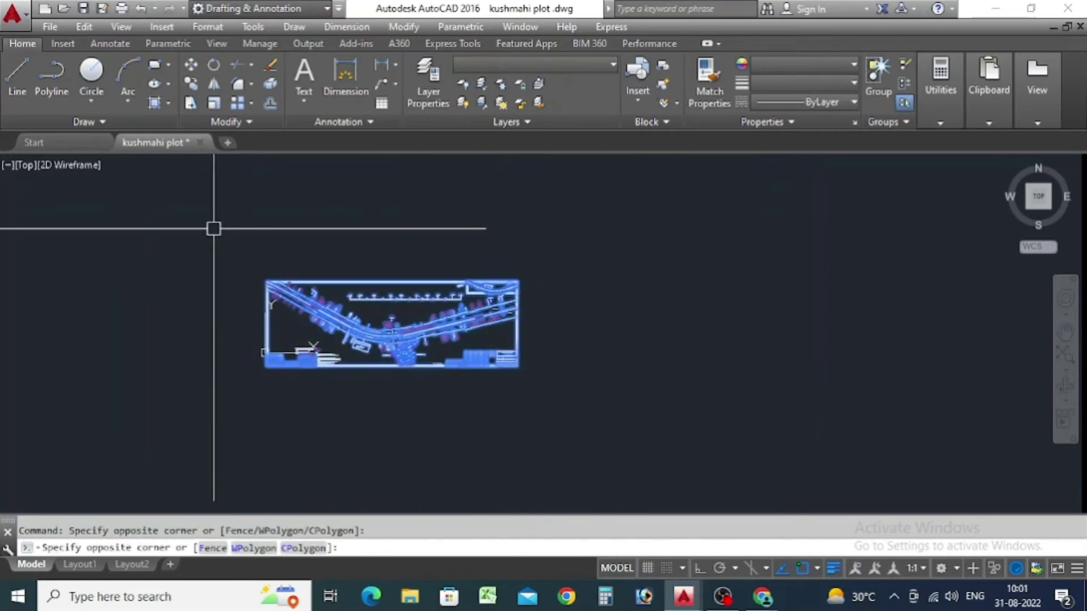
click(723, 459)
click(181, 242)
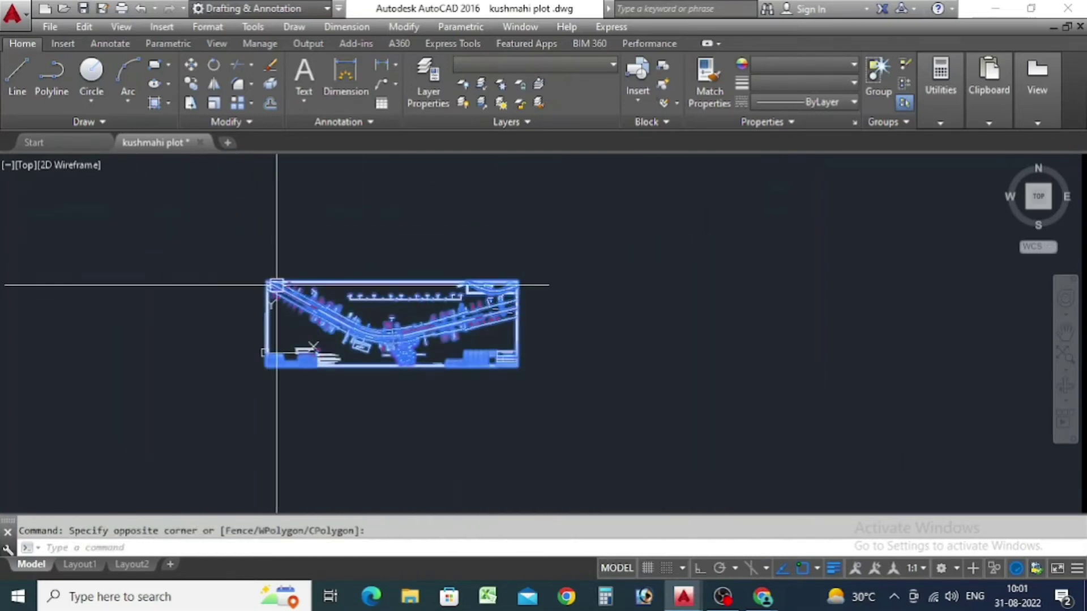
key(ctrl+c)
mouse_move(675, 604)
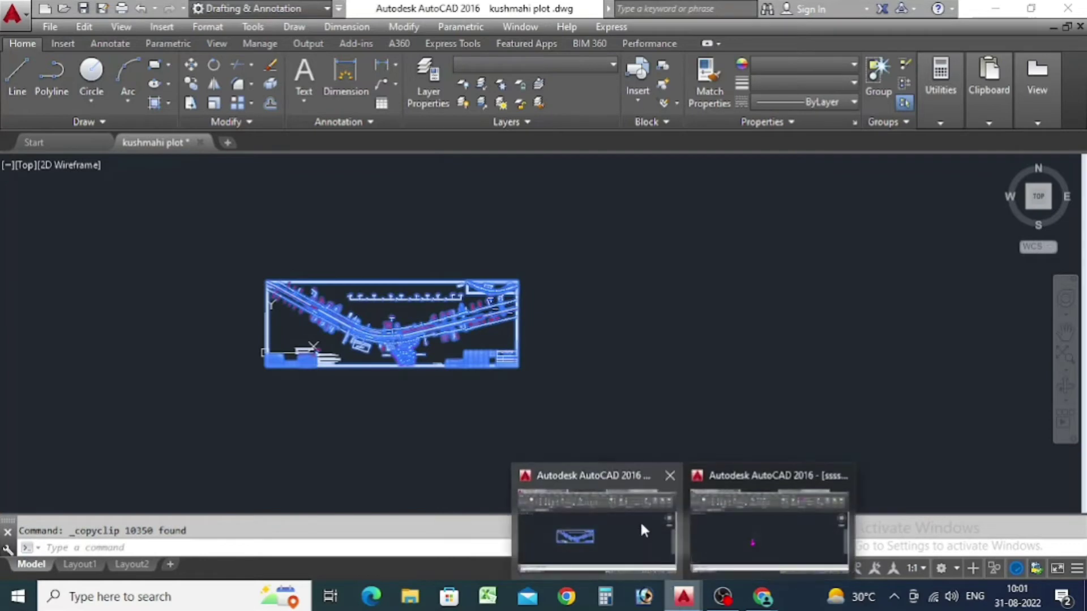
click(768, 534)
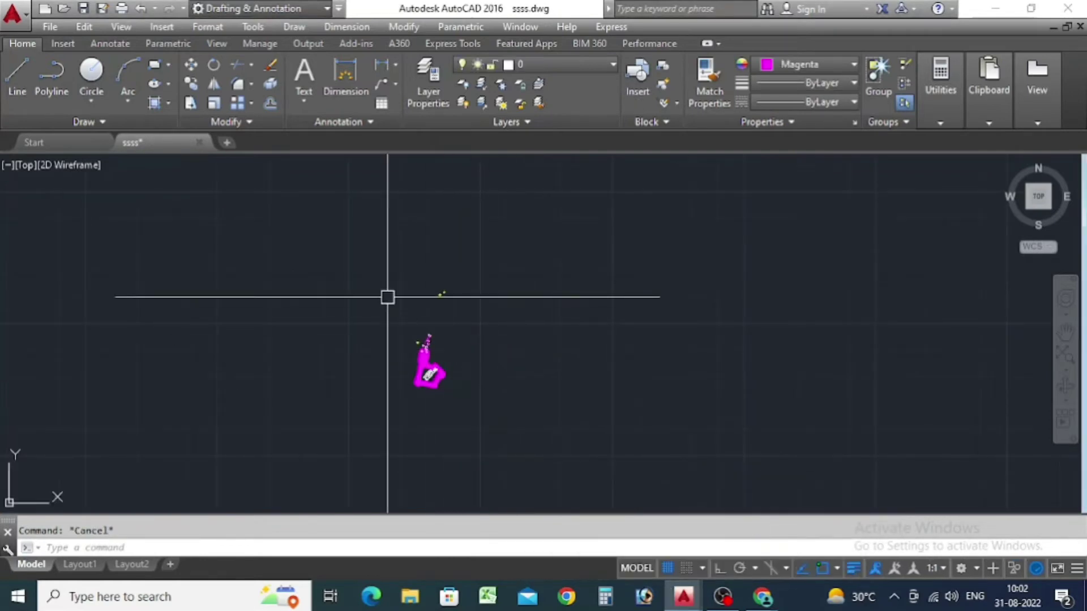
Step: Paste the copied road plan into empty space well above the aligned plot drawing
key(ctrl+v)
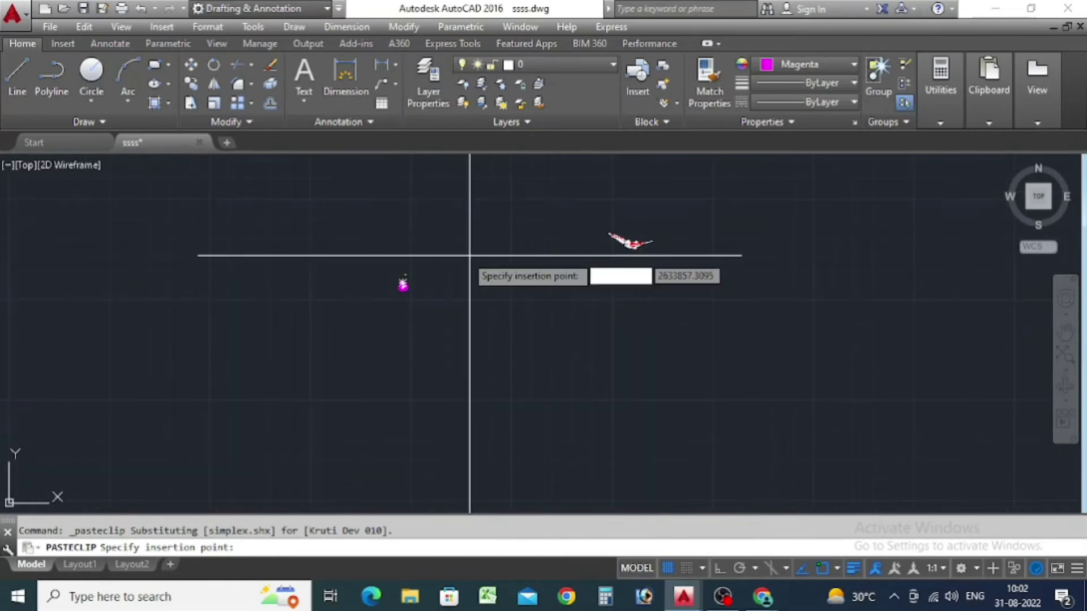
click(220, 243)
scroll(395, 230, up, 10)
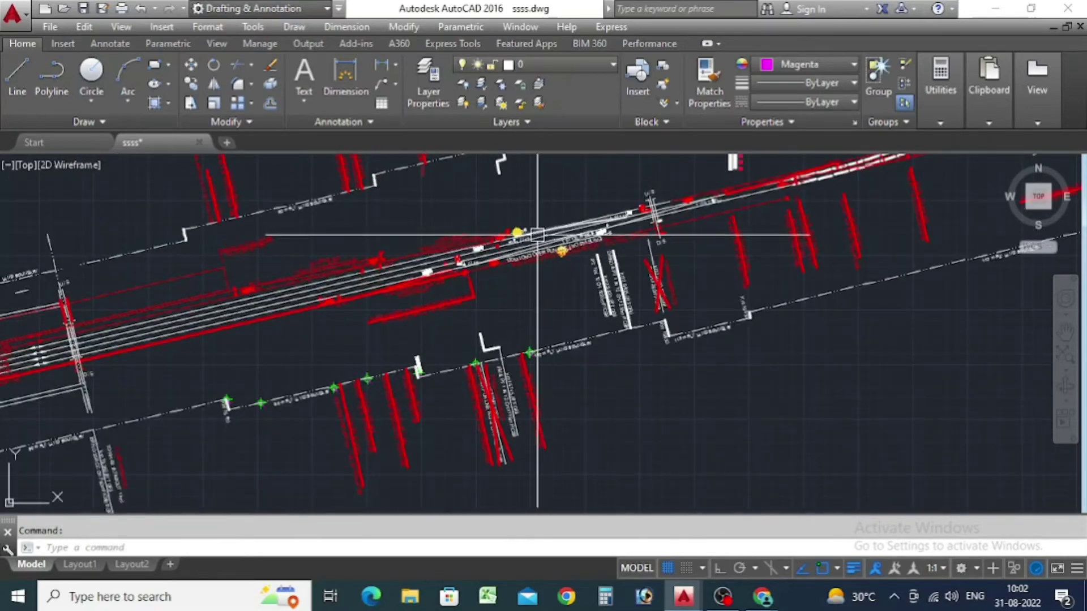
Step: Compare the yellow-circled control points on the pasted road plan with the matching markers near the aligned plot
scroll(532, 237, up, 5)
scroll(466, 220, down, 5)
scroll(467, 220, down, 6)
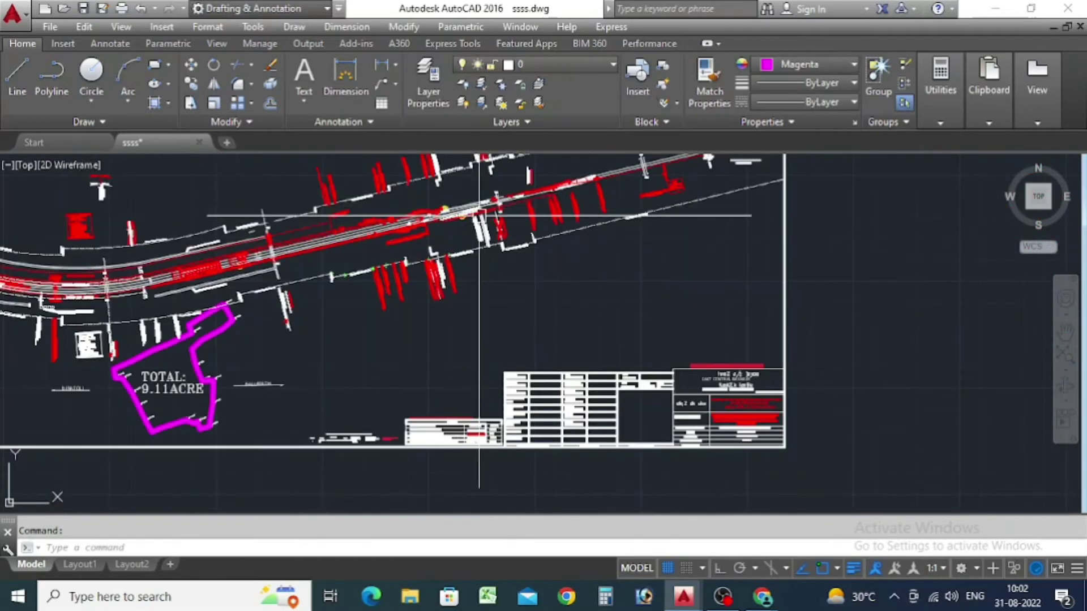
scroll(510, 486, down, 3)
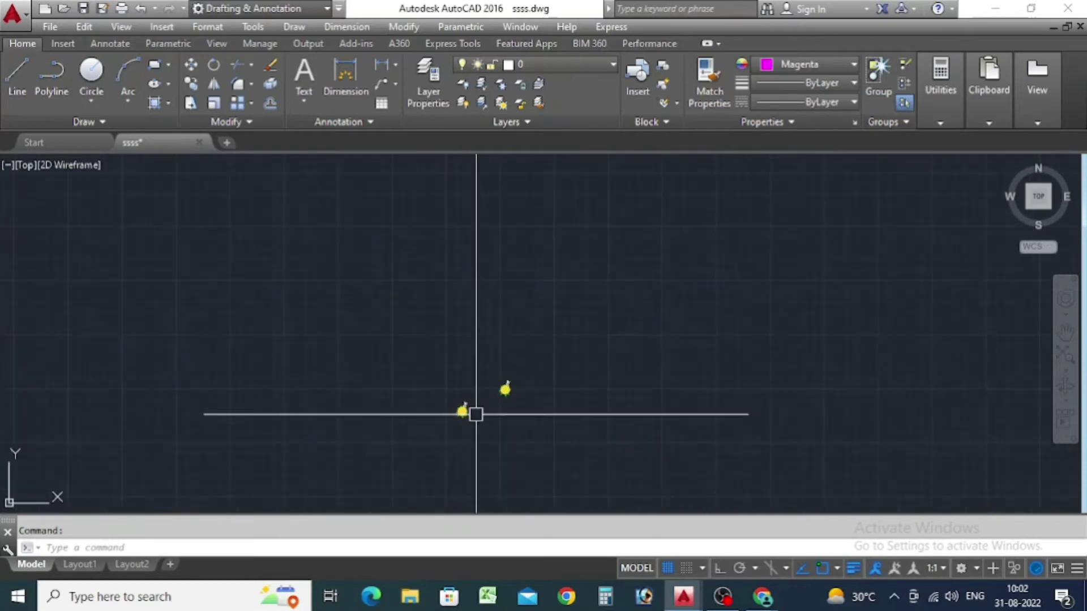
scroll(476, 415, up, 4)
scroll(631, 400, down, 4)
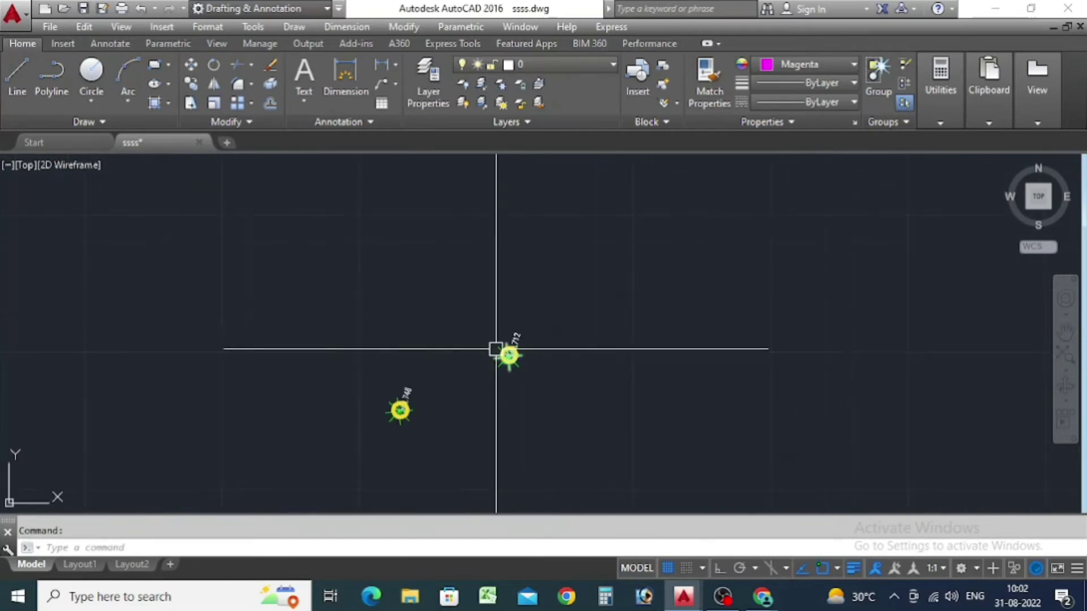
scroll(492, 362, down, 2)
scroll(455, 402, down, 3)
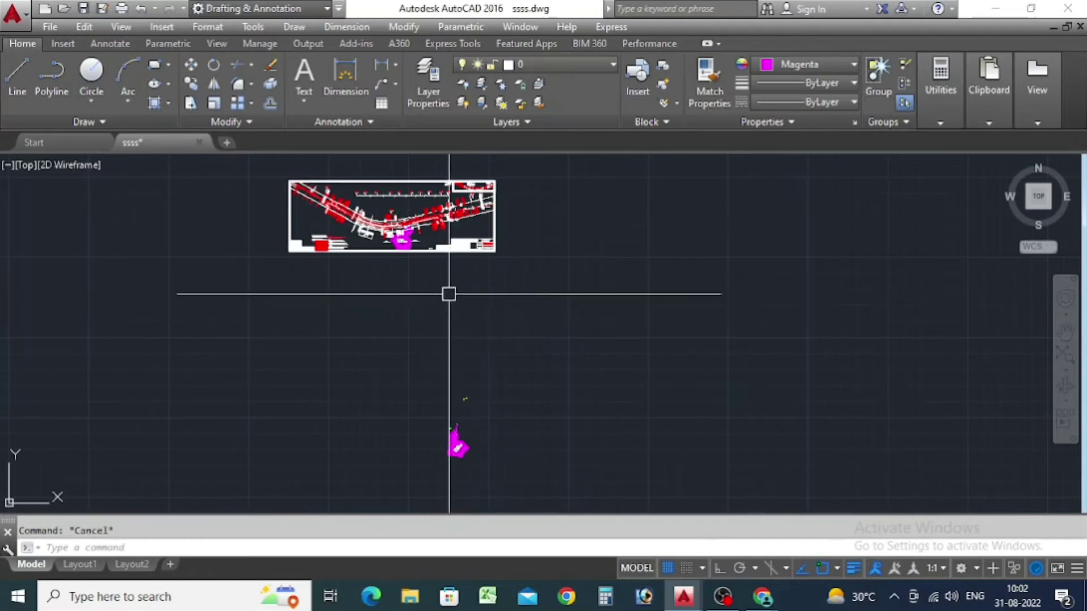
Step: Erase the magenta plot boundary and its southern boundary pillars from the pasted road plan
scroll(403, 233, up, 6)
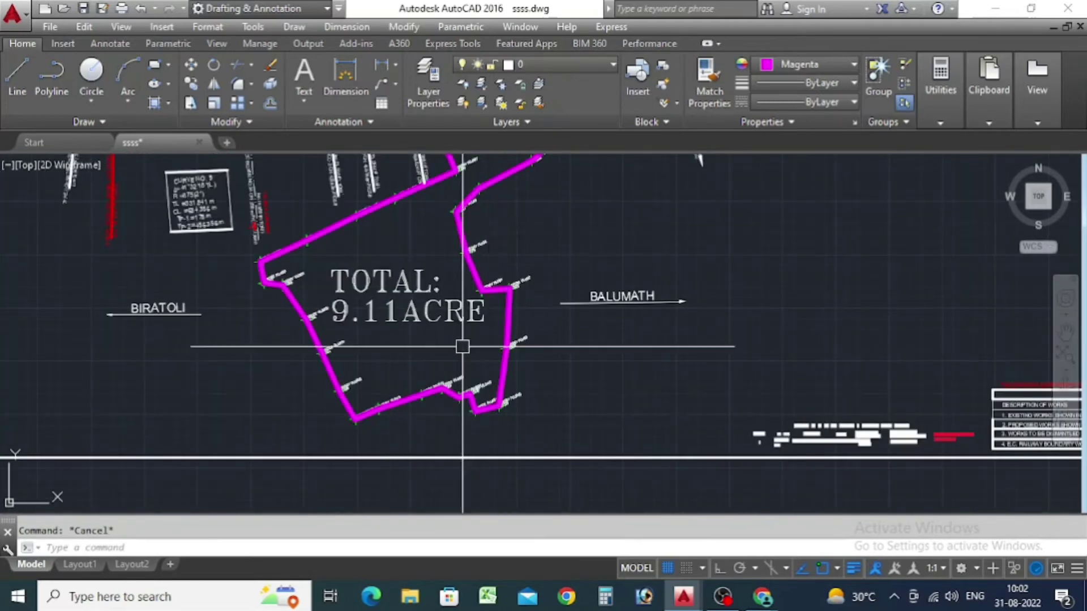
click(567, 425)
click(331, 352)
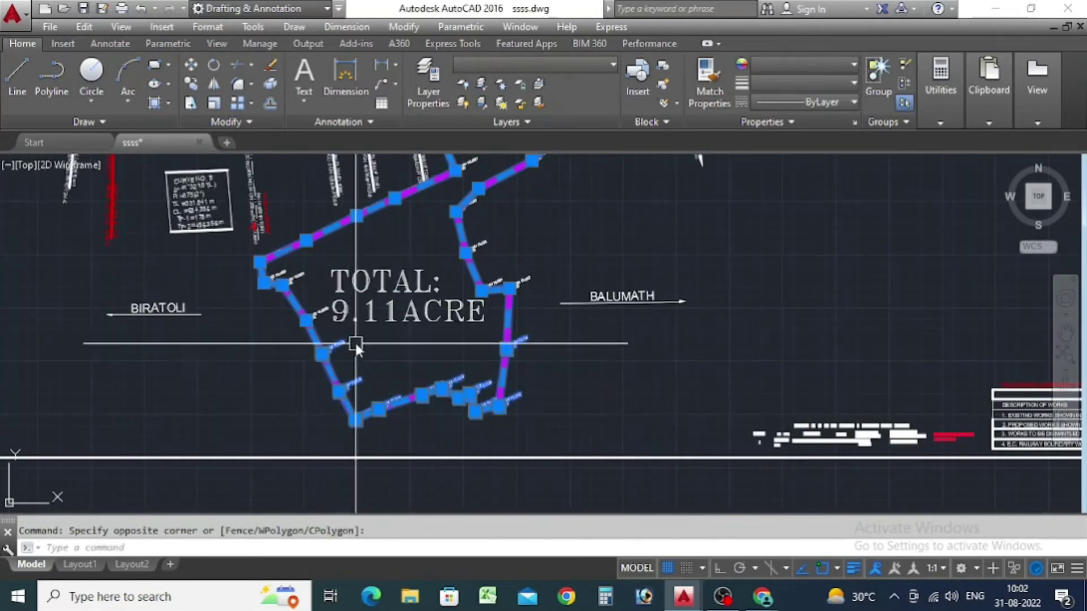
key(Delete)
Step: Erase the TOTAL: 9.11ACRE text and the eastern and south-western boundary pillars from the pasted road plan
click(534, 357)
click(381, 236)
click(388, 366)
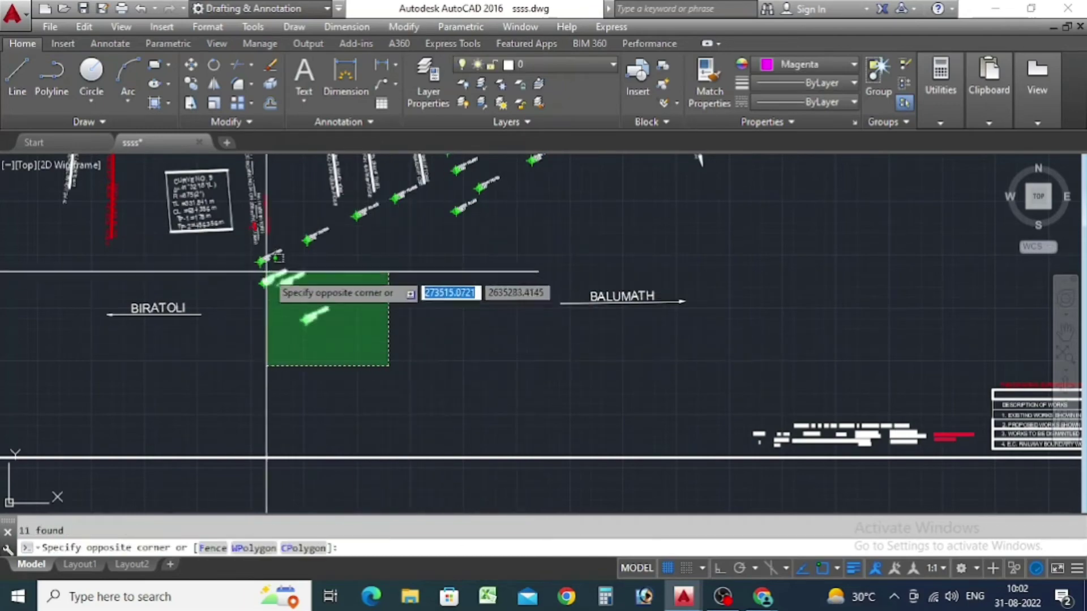
click(266, 272)
key(Delete)
Step: Erase the next boundary pillars, with their labels, to the east of the CURVE NO. 9 box in the pasted plan
scroll(372, 379, down, 2)
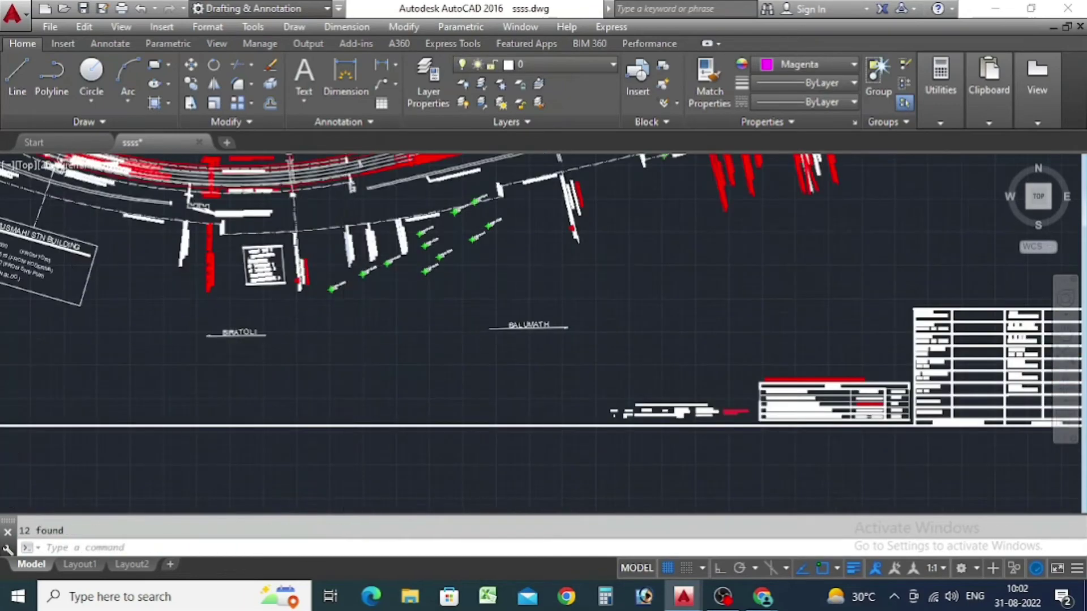
scroll(368, 356, up, 4)
click(369, 357)
click(417, 330)
click(428, 318)
click(388, 282)
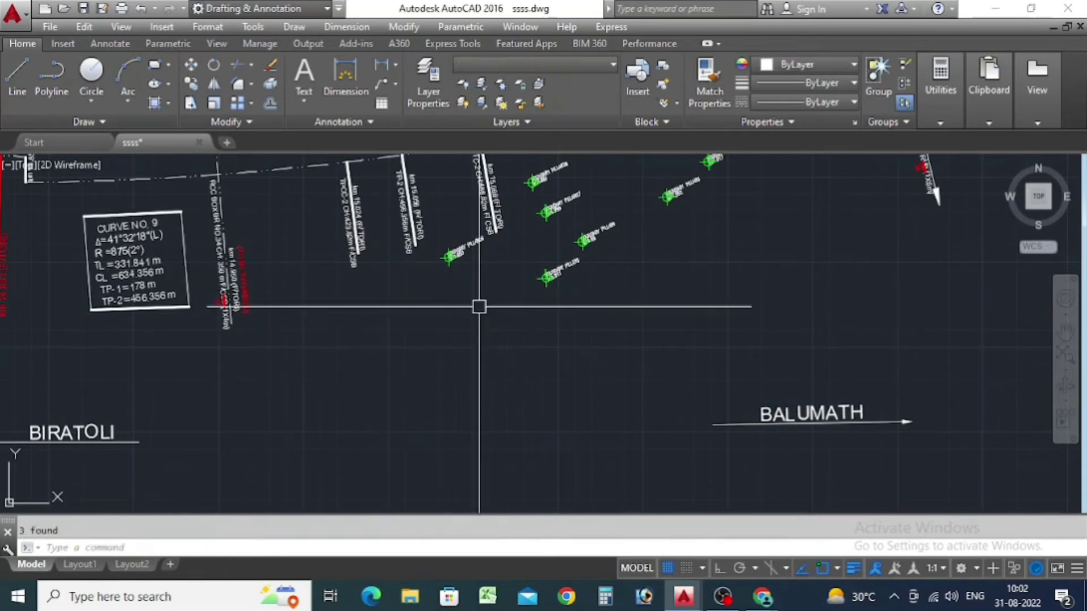
click(558, 303)
click(543, 298)
click(491, 332)
click(526, 253)
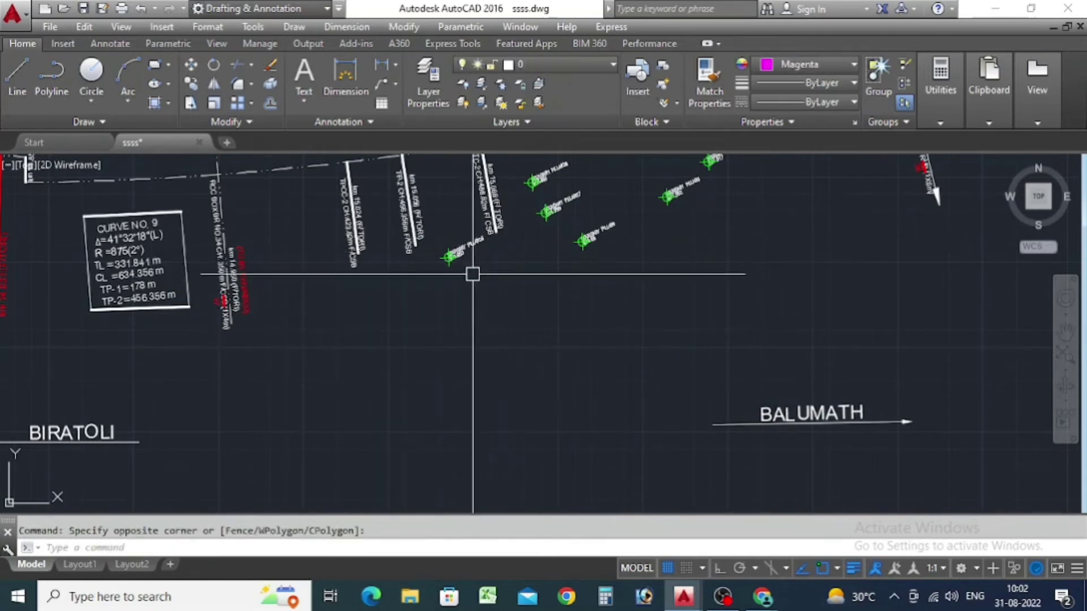
Step: Erase the leftover boundary pillars south of the railway land boundary line, keeping the line and chainage labels
click(473, 274)
click(440, 245)
key(Delete)
scroll(380, 340, down, 4)
scroll(488, 280, up, 4)
click(510, 369)
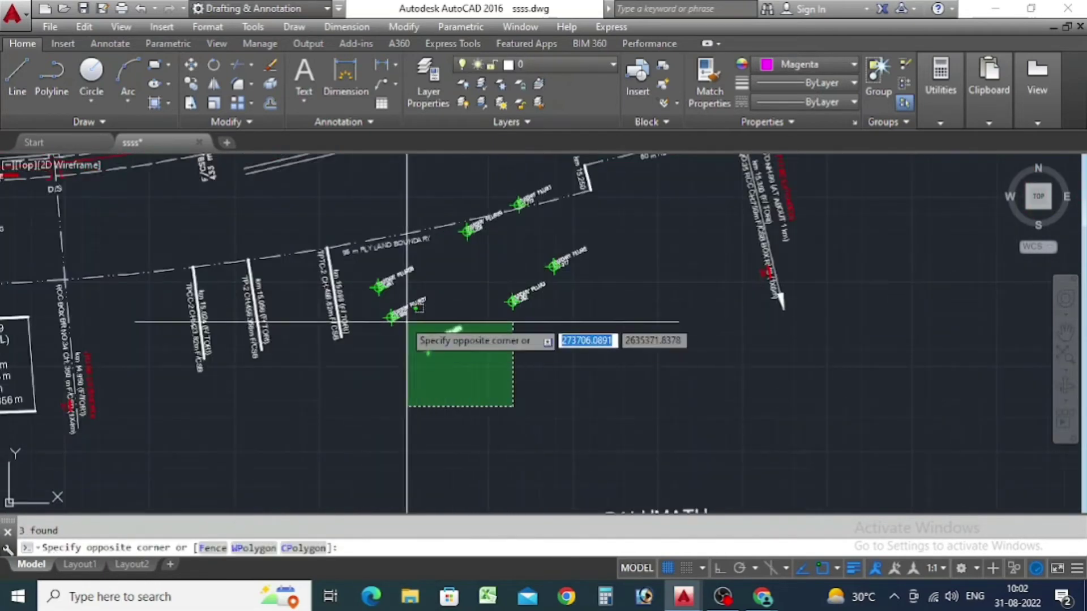
click(371, 266)
key(Delete)
Step: Erase the last two boundary pillars, including their labels and level texts, along the land boundary line near km 15.250
click(535, 249)
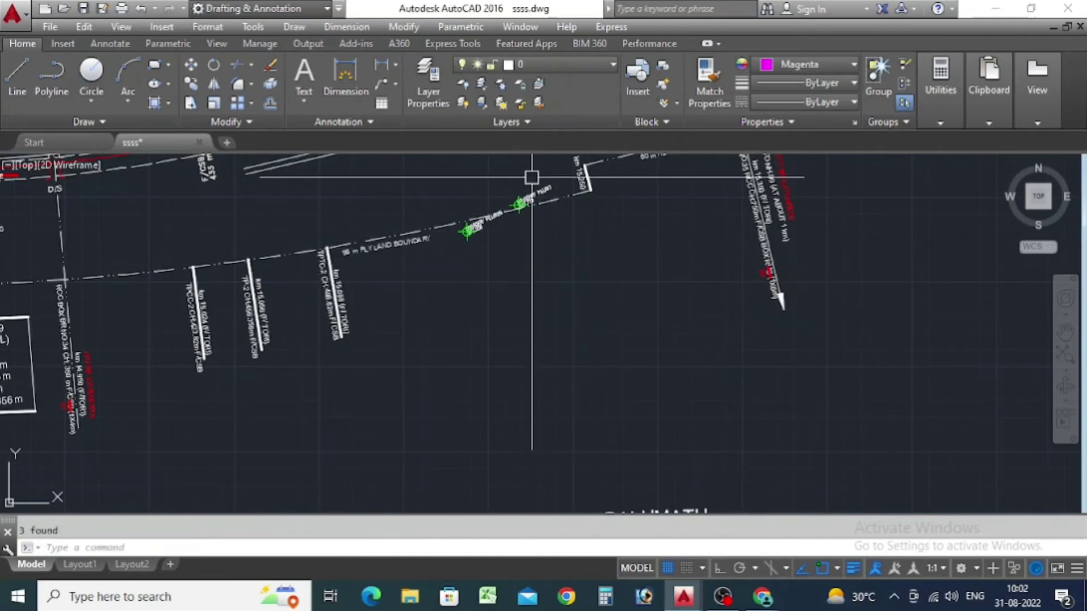
scroll(531, 178, up, 4)
click(388, 413)
click(257, 385)
key(Delete)
scroll(521, 286, up, 3)
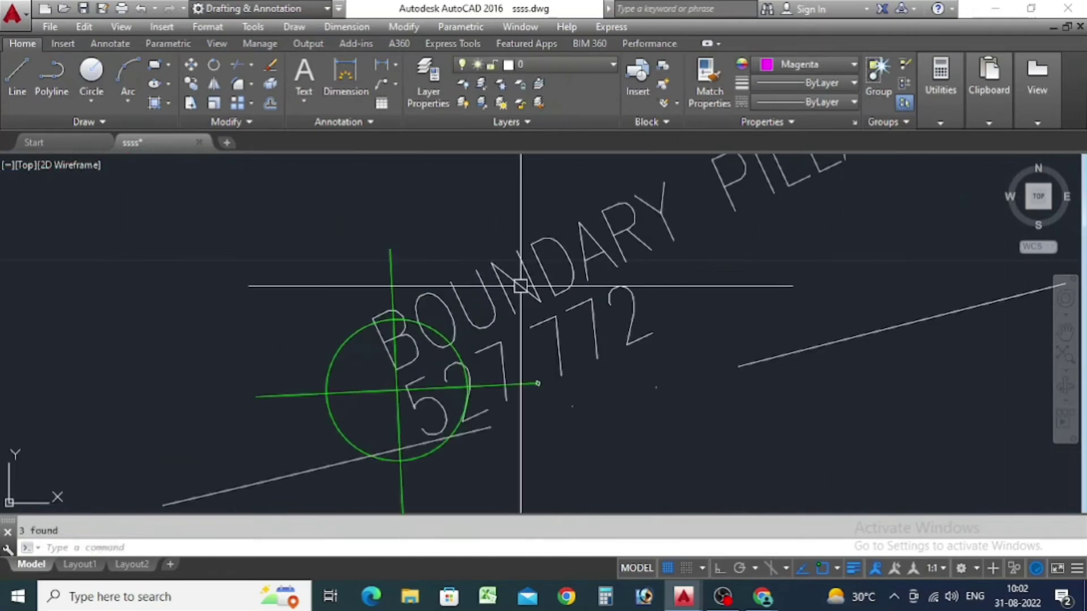
click(708, 290)
click(507, 311)
key(Delete)
click(413, 317)
key(Delete)
scroll(412, 318, down, 3)
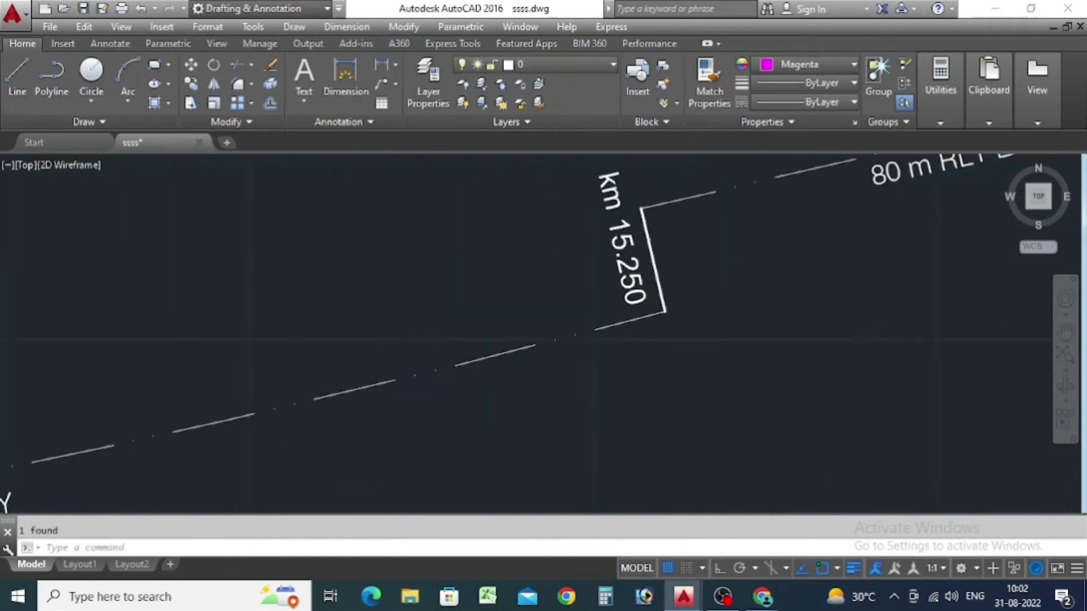
Step: Select the entire pasted road plan with its frame and start the Align command on it
scroll(463, 278, down, 5)
scroll(482, 244, down, 3)
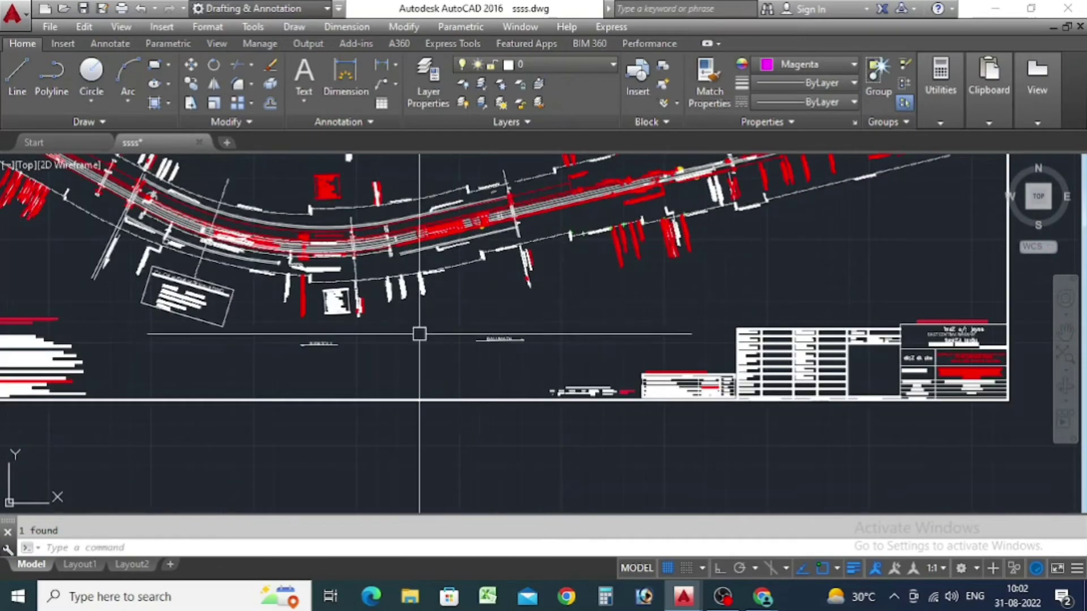
scroll(419, 334, down, 4)
click(576, 407)
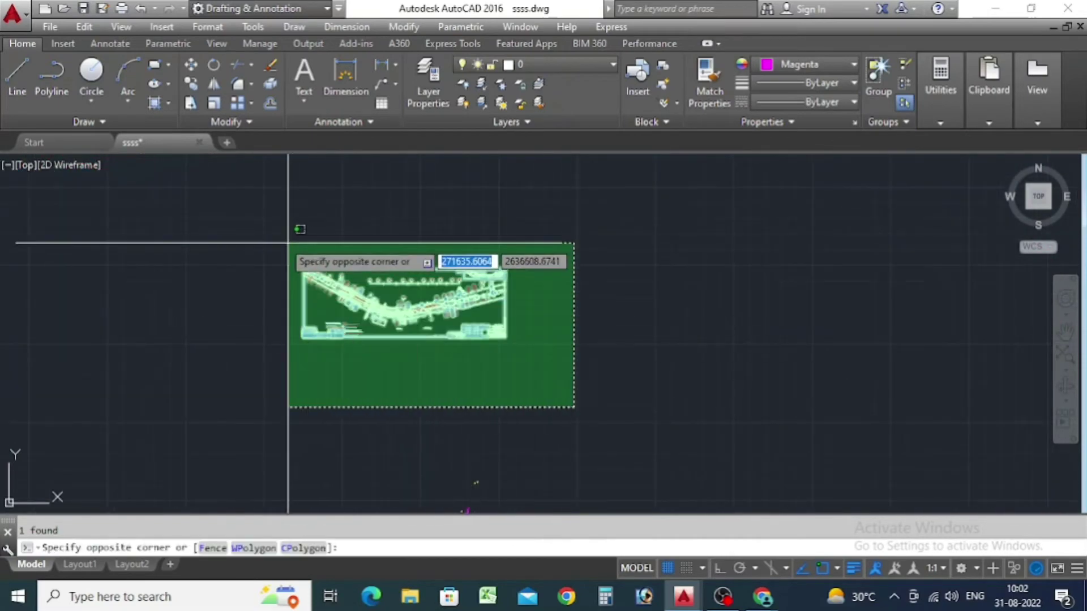
click(286, 243)
click(593, 373)
click(284, 231)
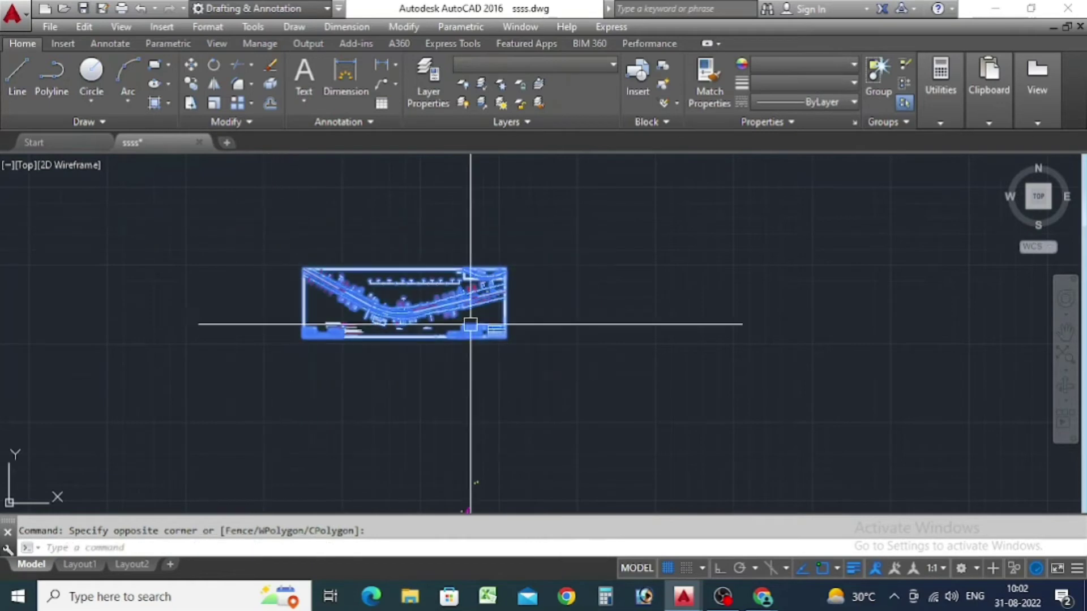
click(614, 395)
click(267, 241)
click(573, 393)
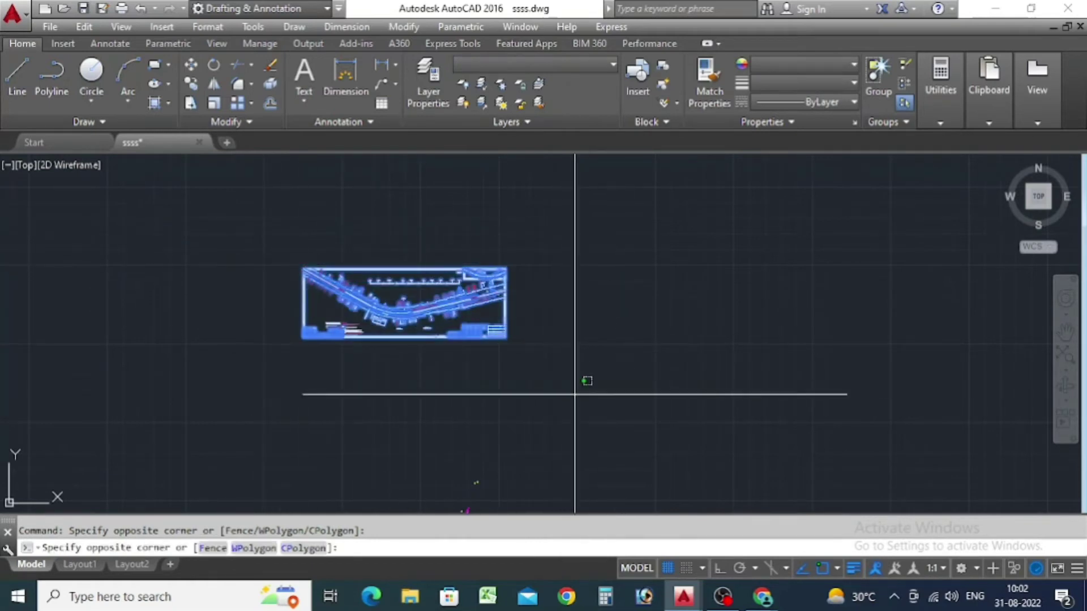
click(291, 230)
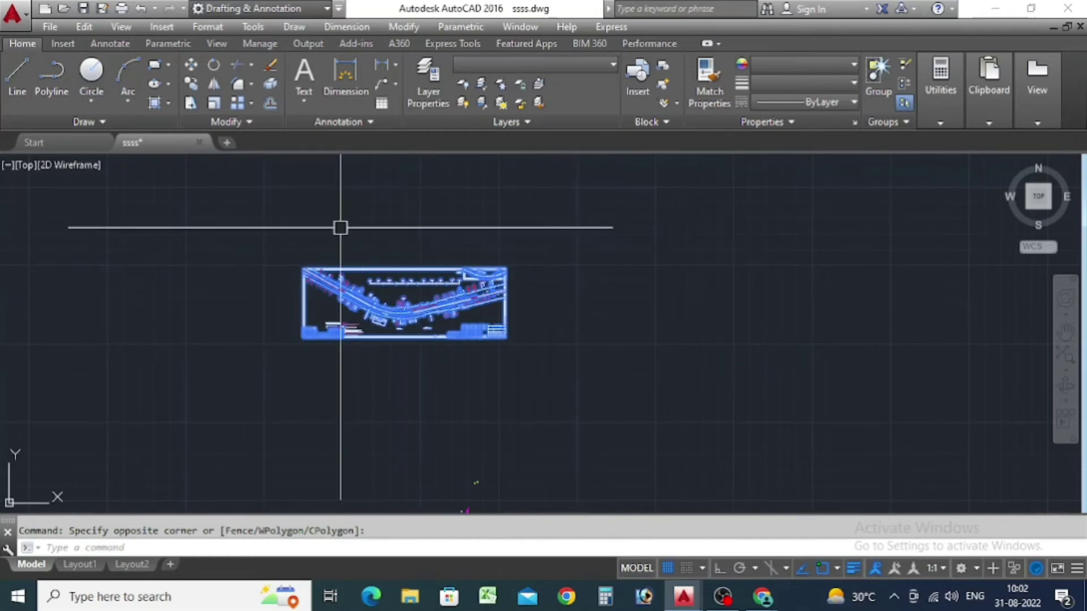
text(li)
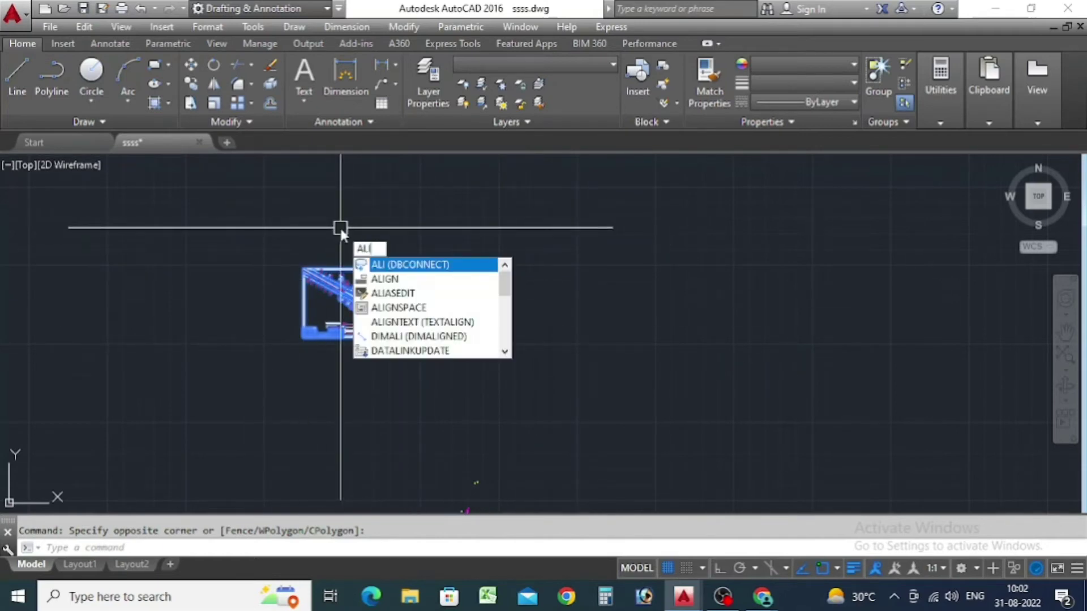
click(403, 279)
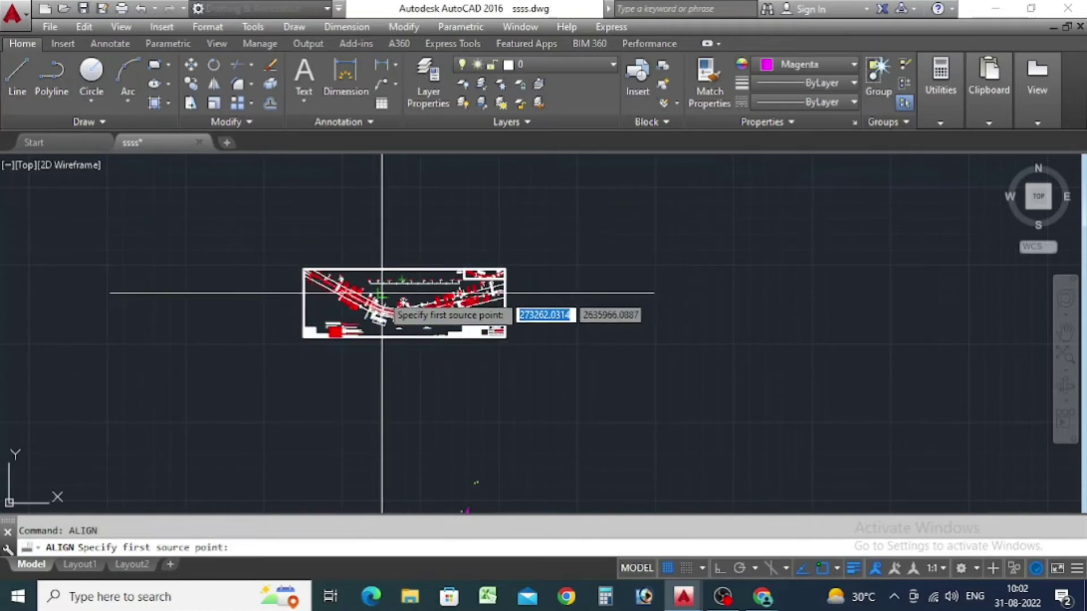
Step: Locate the 540.746 and 540.712 control points on the road plan and their counterparts near the aligned plot
scroll(467, 303, up, 6)
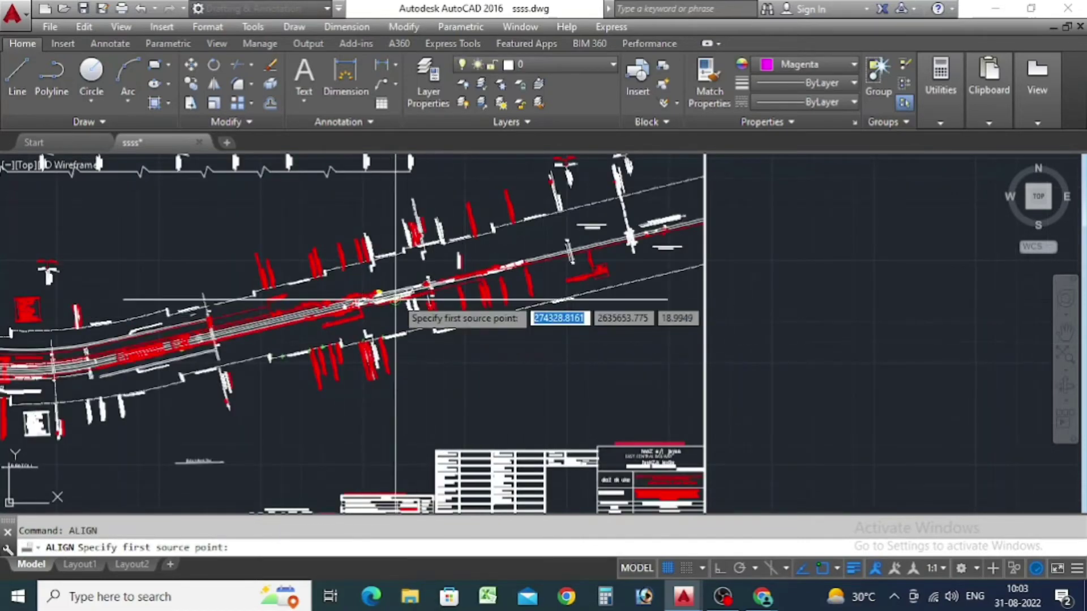
scroll(395, 300, up, 8)
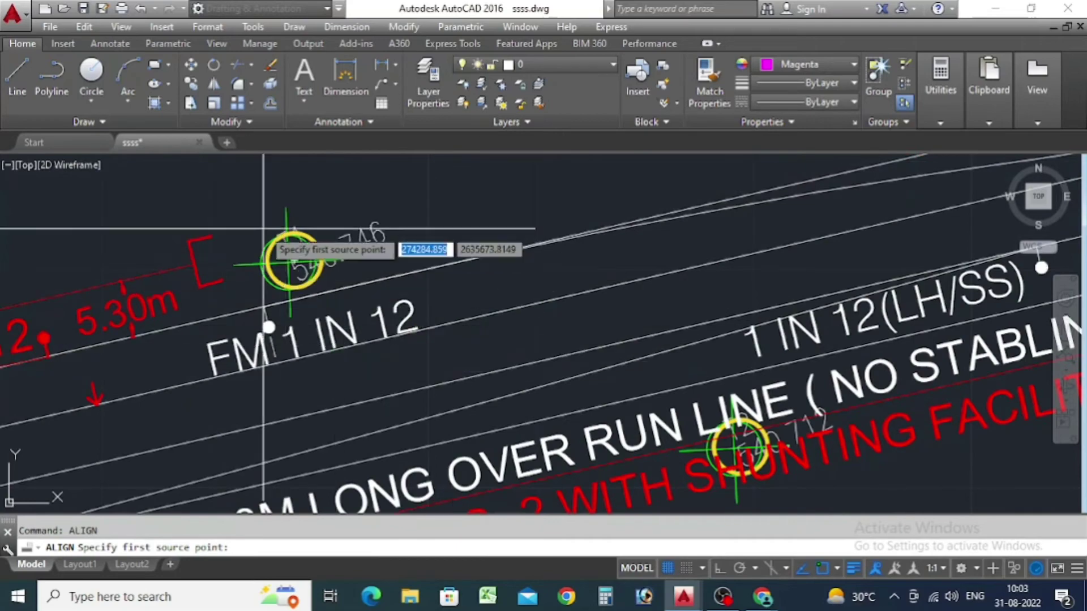
scroll(263, 229, down, 4)
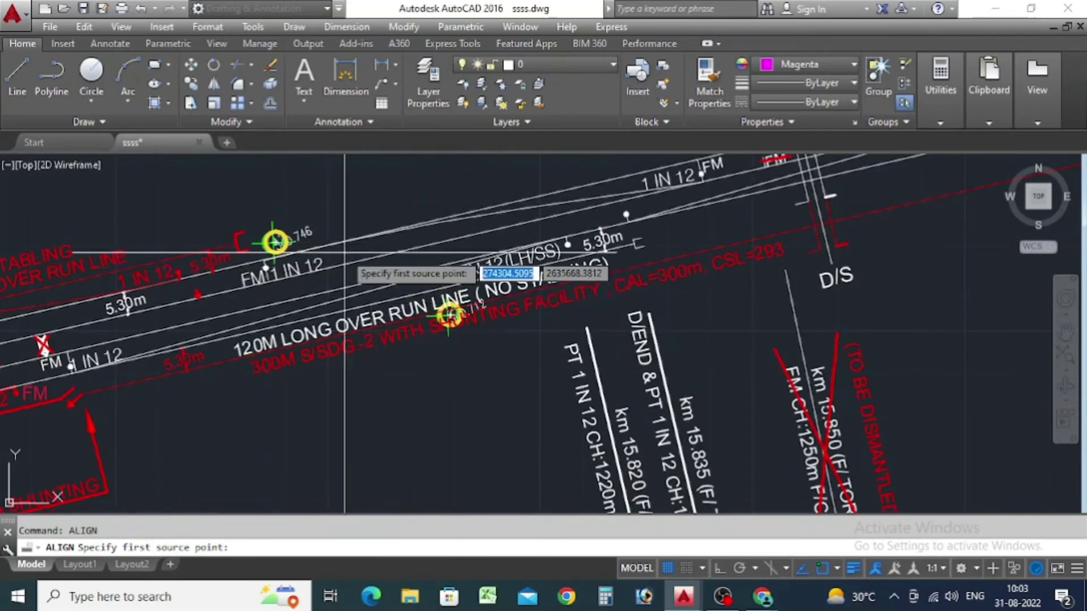
scroll(344, 252, down, 10)
scroll(328, 344, up, 4)
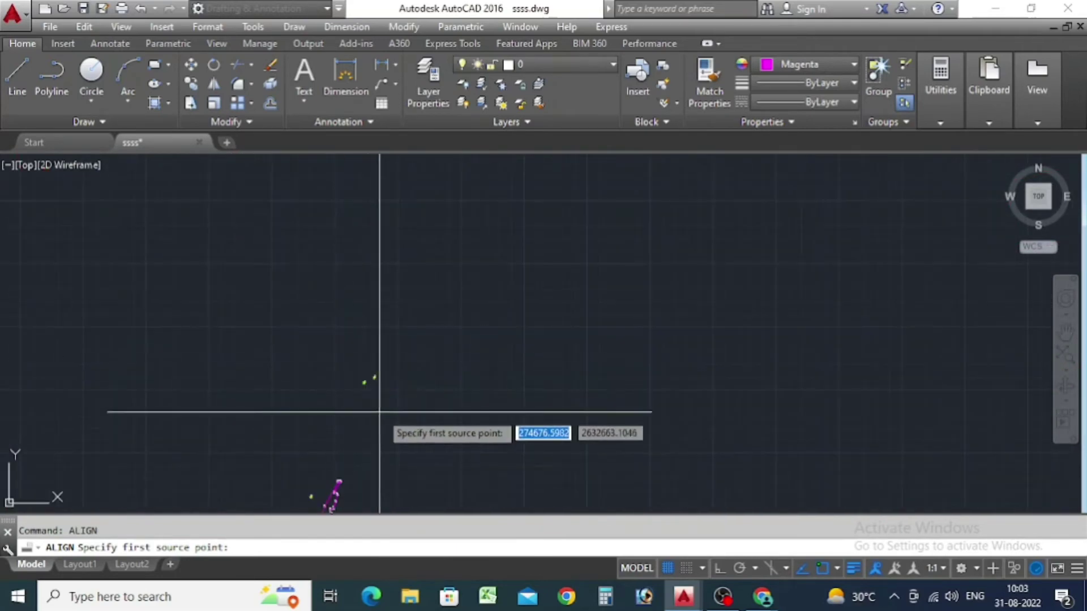
scroll(380, 412, up, 4)
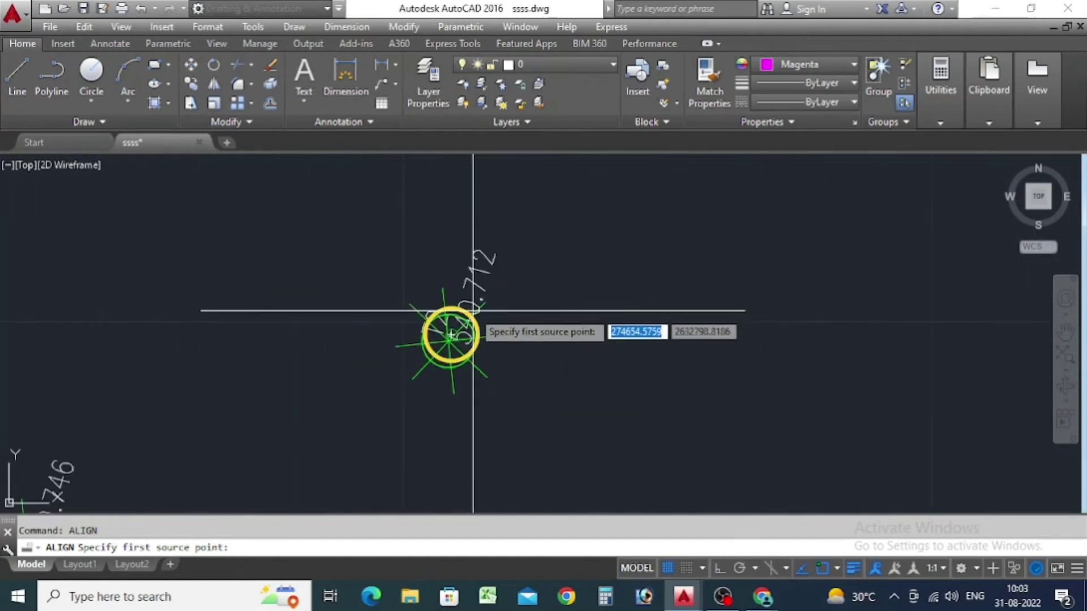
scroll(473, 310, up, 5)
scroll(439, 413, down, 10)
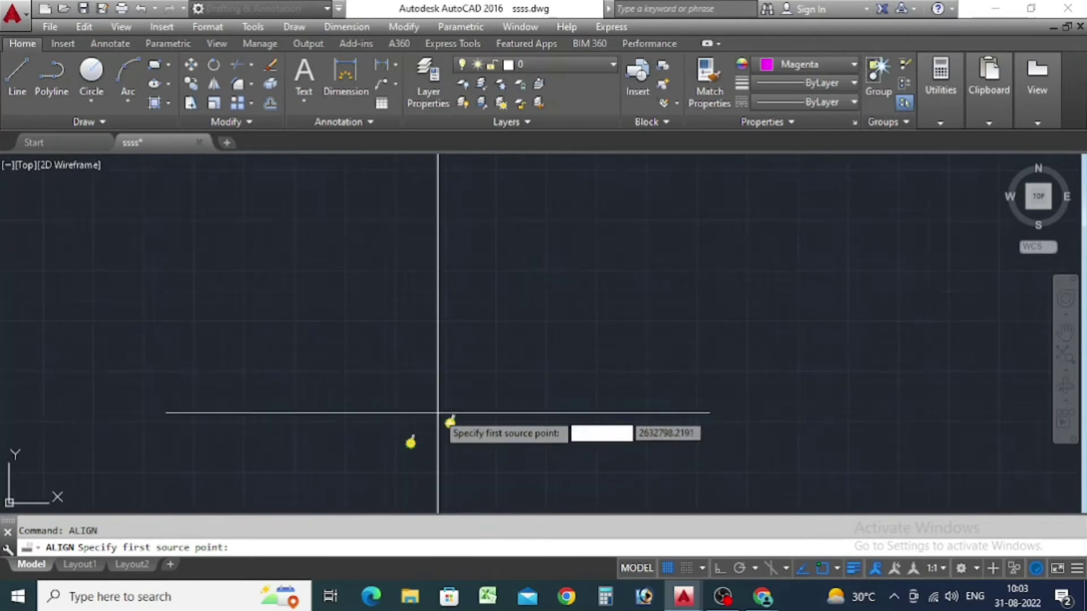
Step: Pick the centre of the 540.746 control point on the road plan as the first source point of the alignment
scroll(453, 303, up, 6)
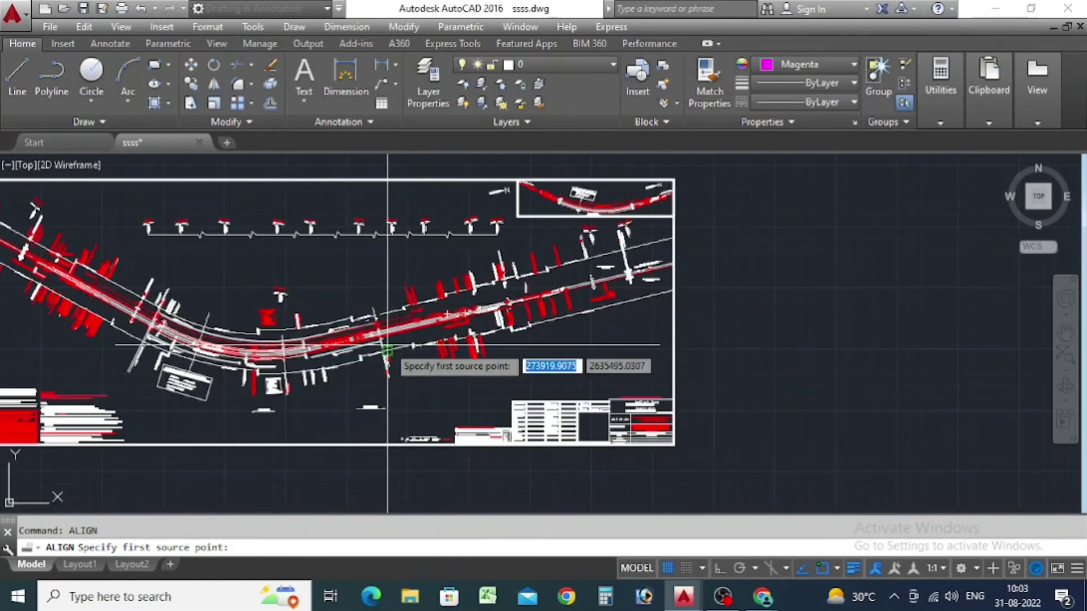
scroll(388, 344, up, 8)
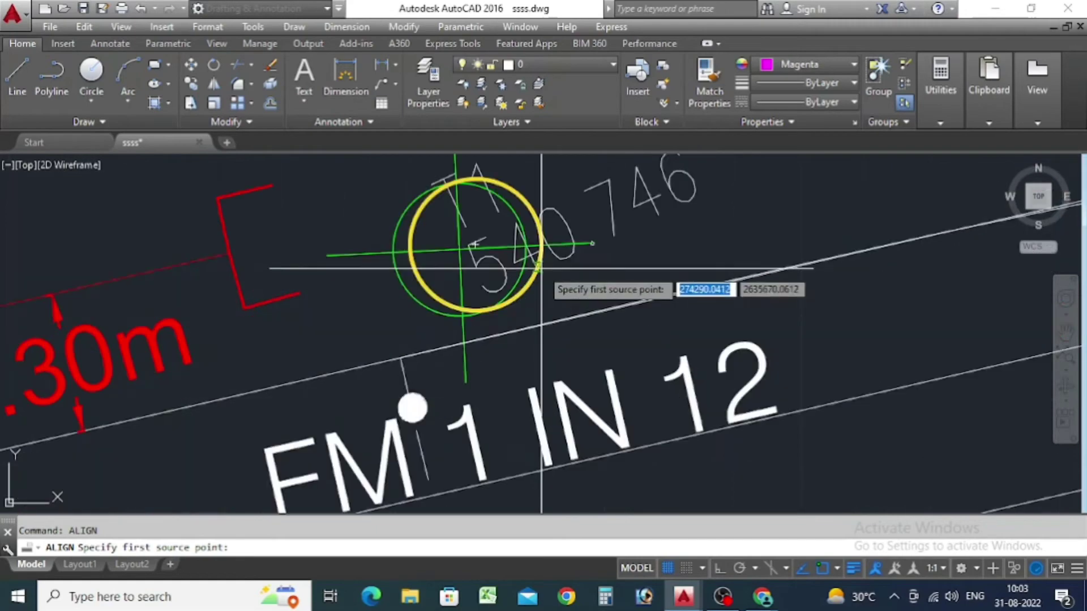
scroll(541, 268, down, 3)
scroll(448, 266, up, 6)
scroll(348, 219, down, 5)
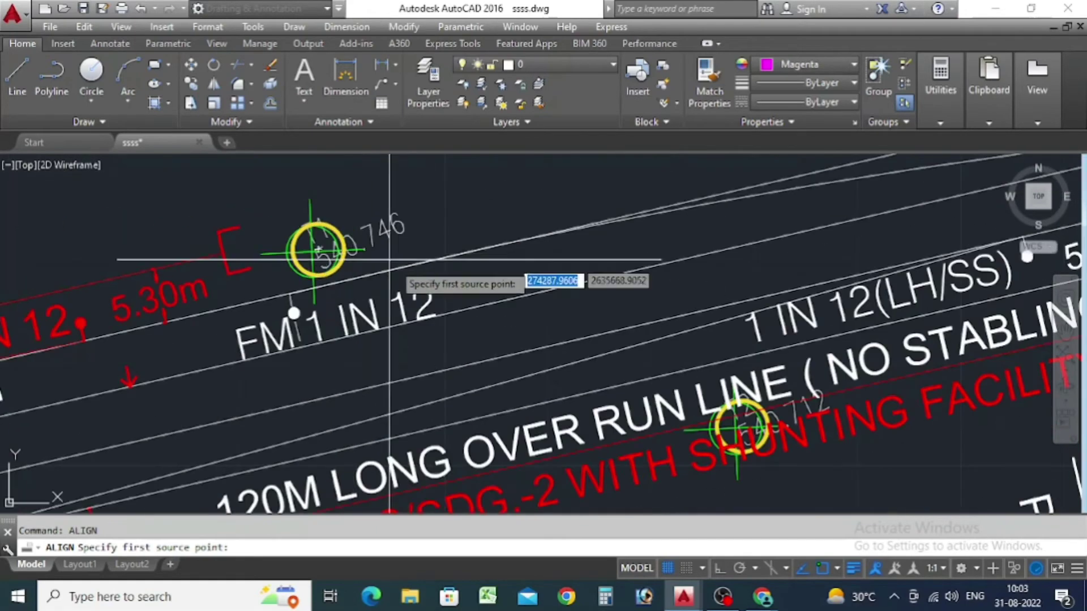
scroll(425, 328, up, 6)
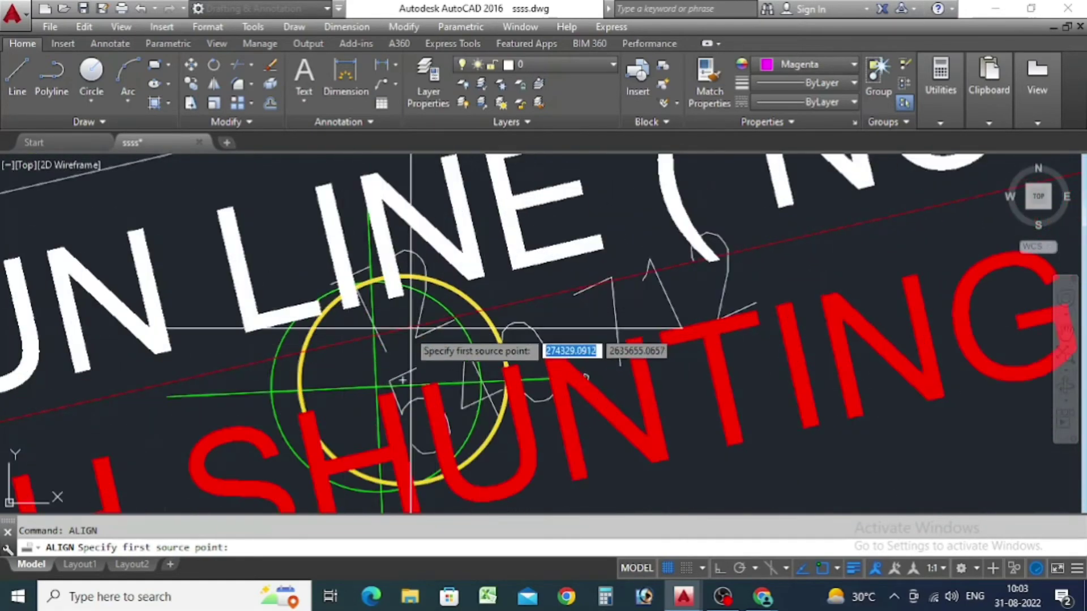
scroll(411, 328, up, 4)
scroll(516, 294, down, 2)
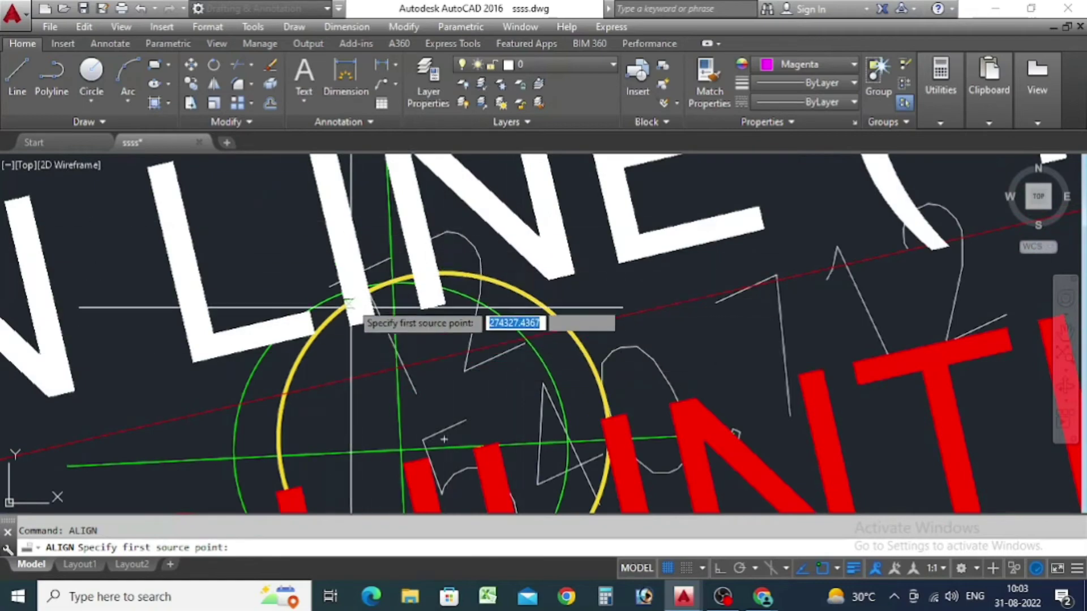
scroll(351, 307, down, 5)
scroll(404, 381, up, 4)
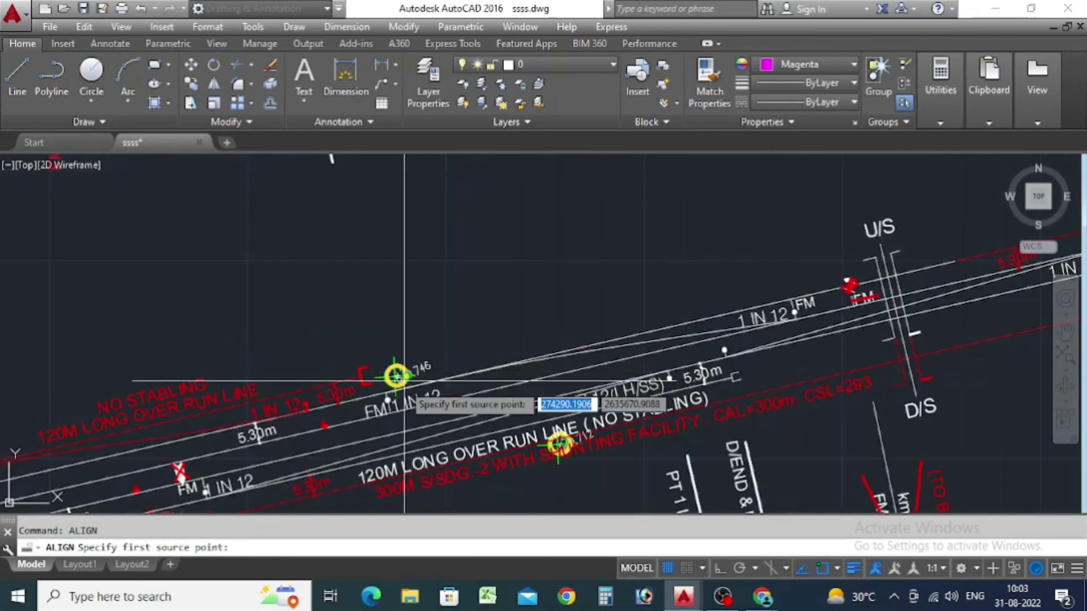
scroll(404, 381, up, 5)
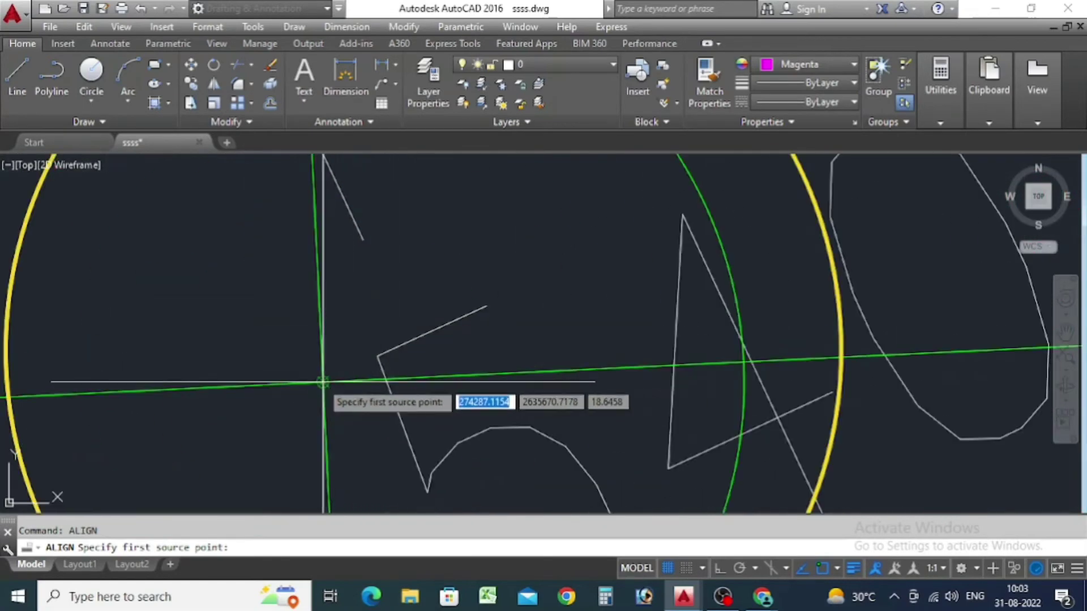
click(323, 382)
Step: Set the centre of the matching T1 control point near the aligned plot as the first destination point
scroll(257, 244, down, 8)
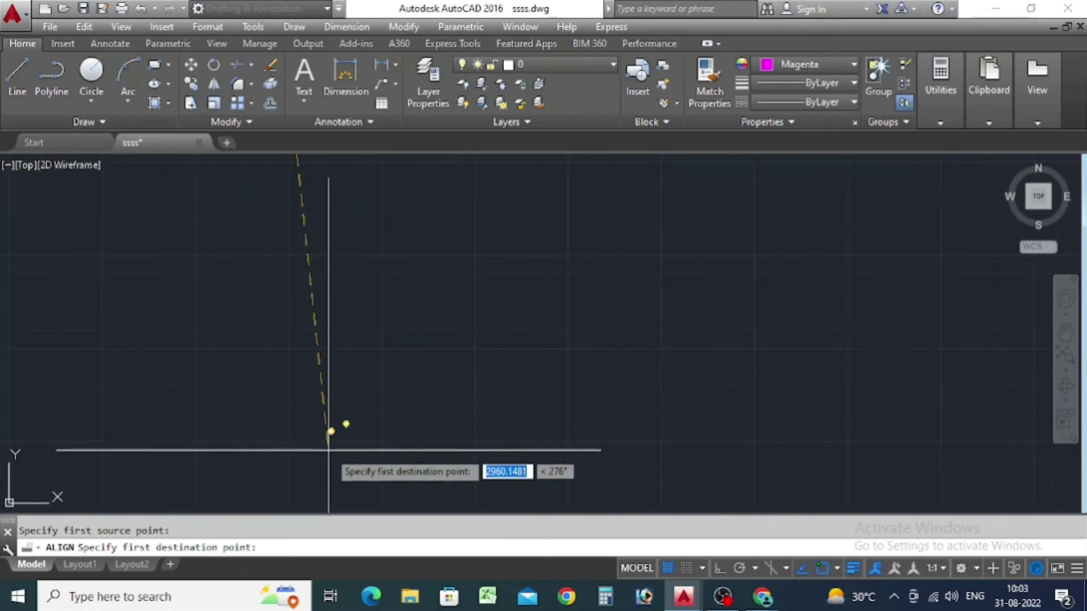
scroll(324, 396, up, 3)
scroll(403, 352, up, 4)
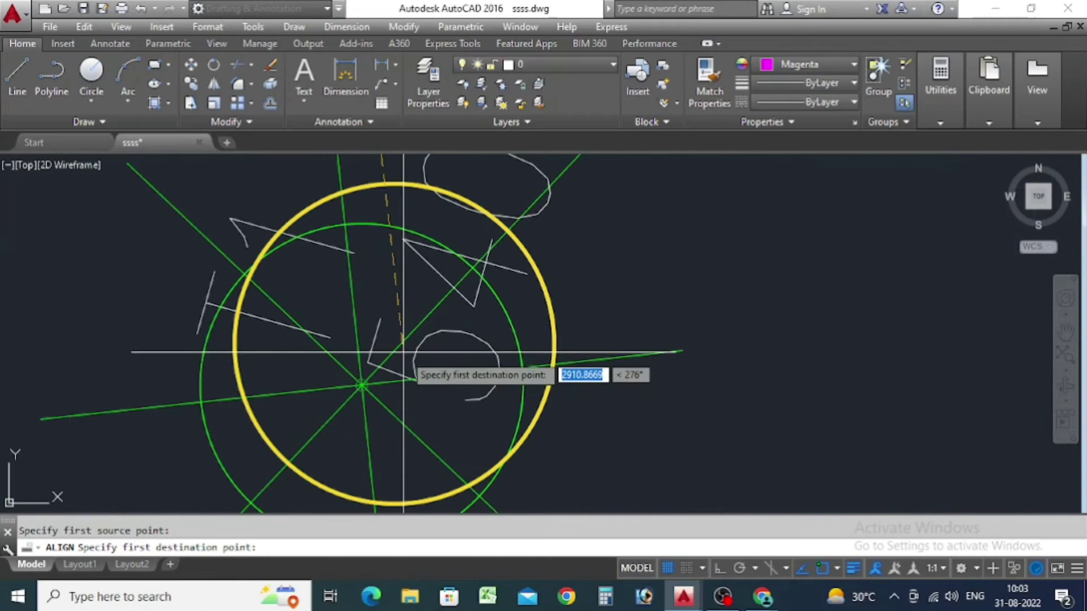
click(362, 385)
Step: Pick the centre of the 540.712 control point on the road plan as the second source point
scroll(376, 384, down, 8)
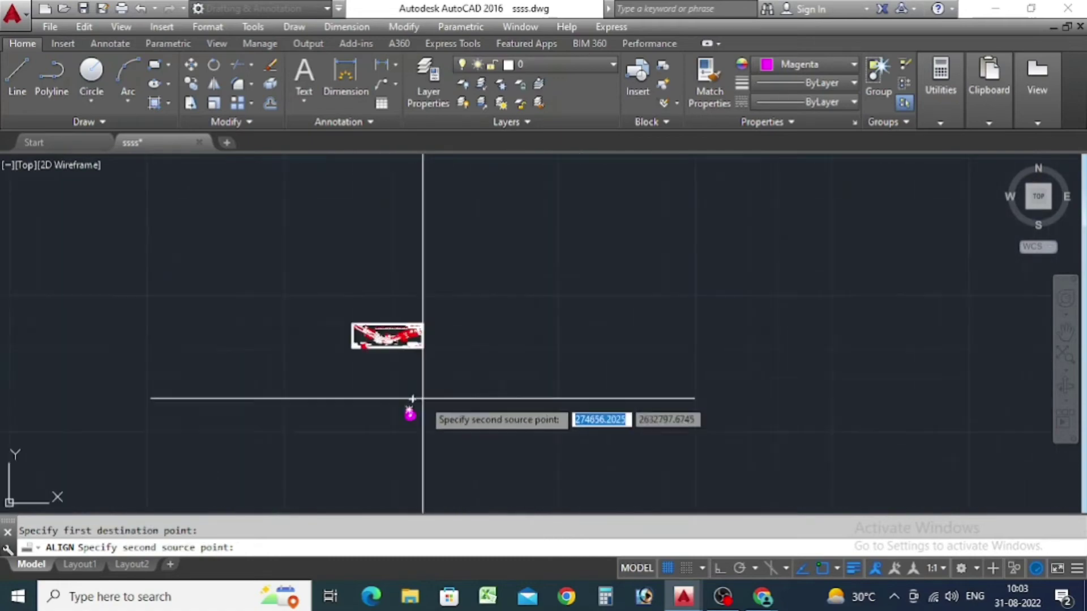
scroll(406, 344, up, 6)
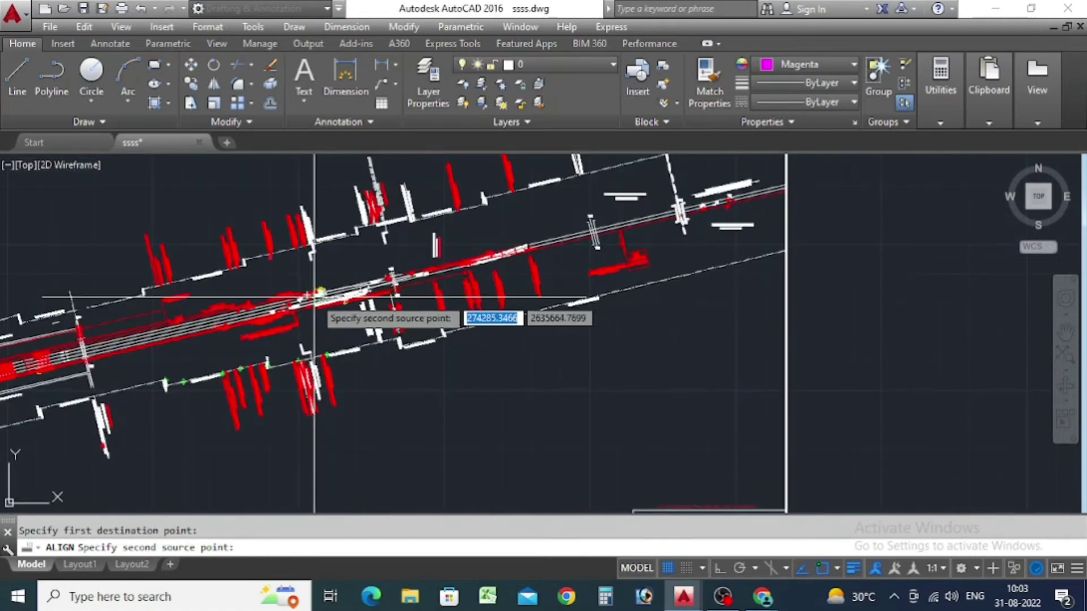
scroll(314, 296, up, 4)
scroll(376, 268, up, 2)
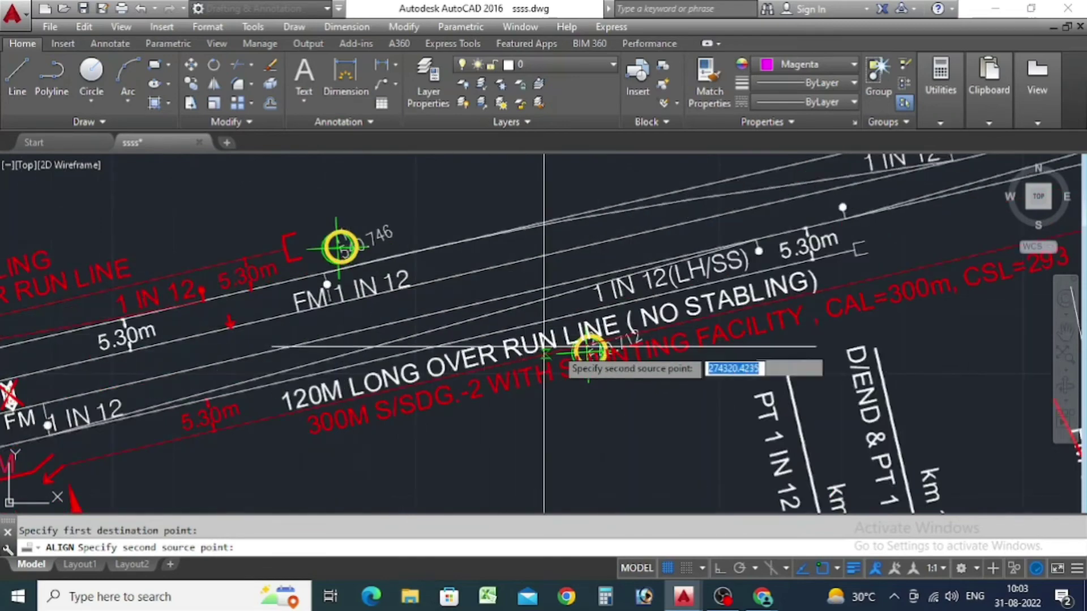
scroll(548, 347, up, 6)
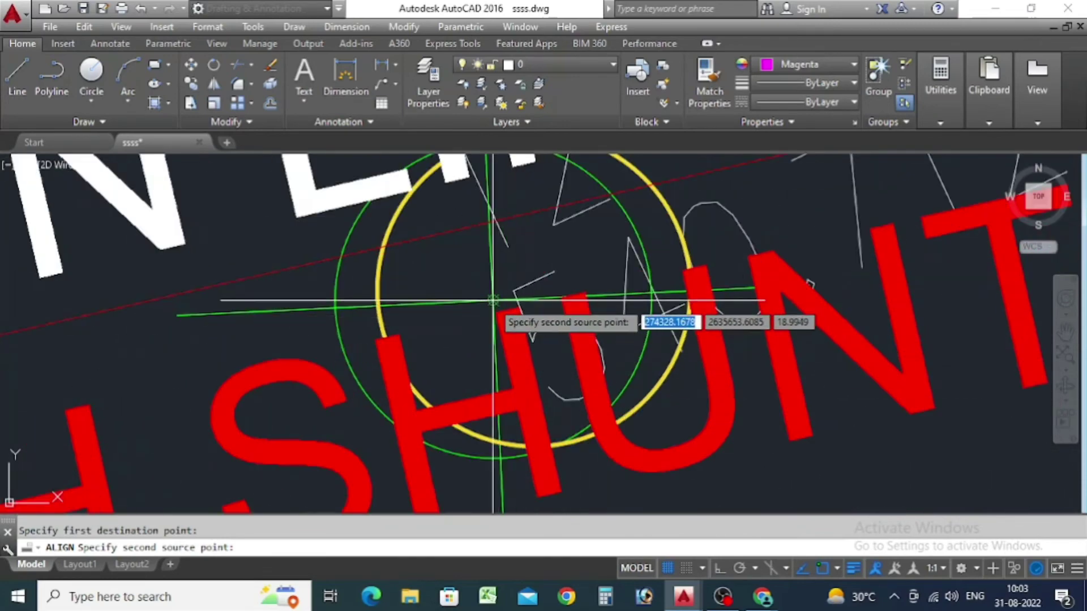
click(493, 300)
Step: Set the centre of the matching T2 control point near the plot as the second destination point
scroll(368, 234, down, 10)
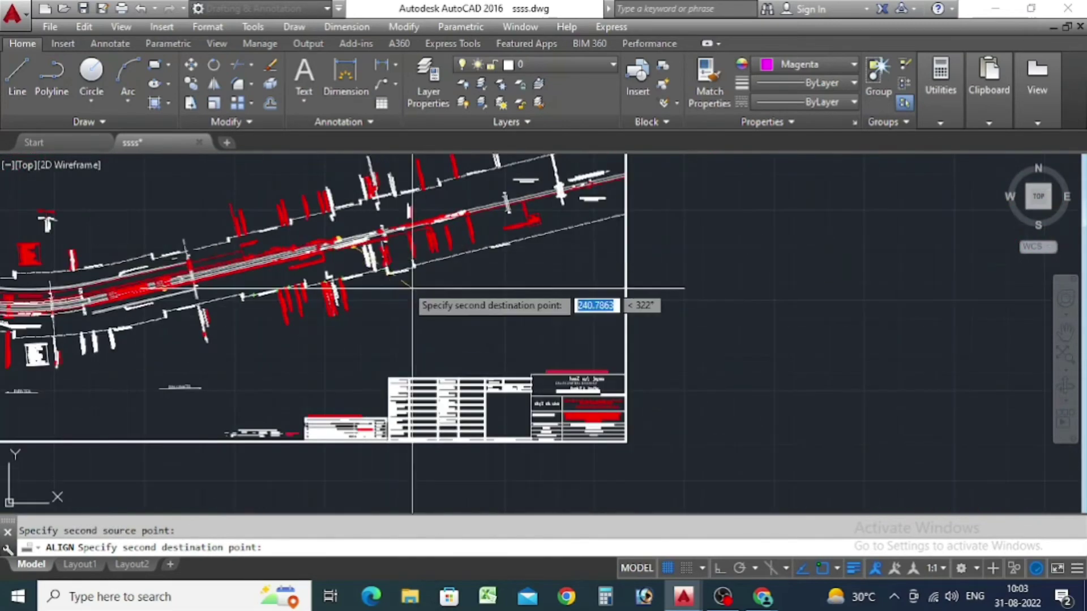
scroll(395, 298, down, 8)
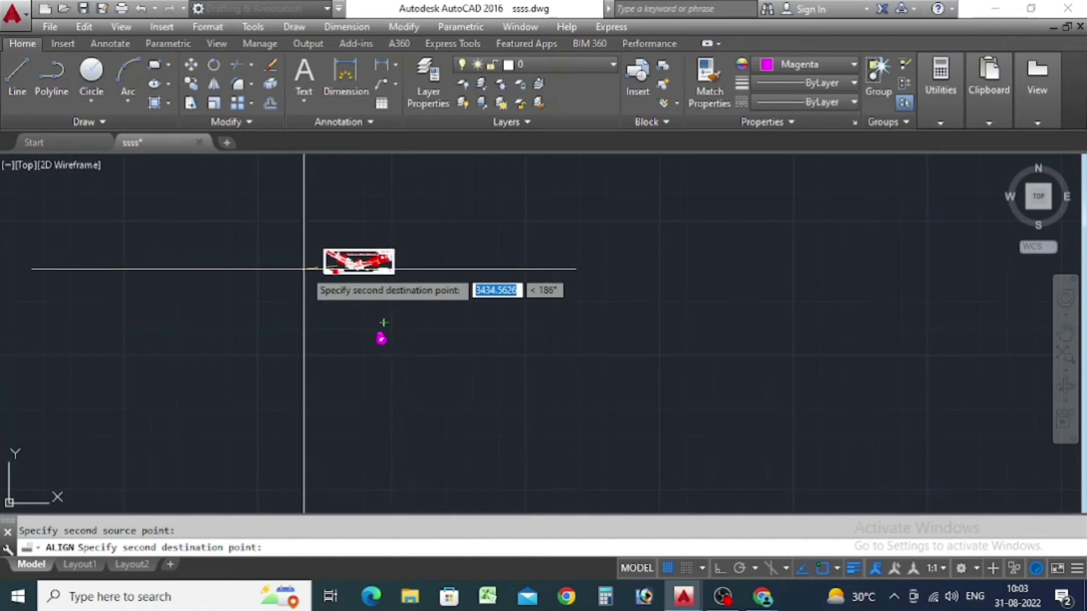
scroll(381, 340, up, 5)
scroll(313, 312, up, 5)
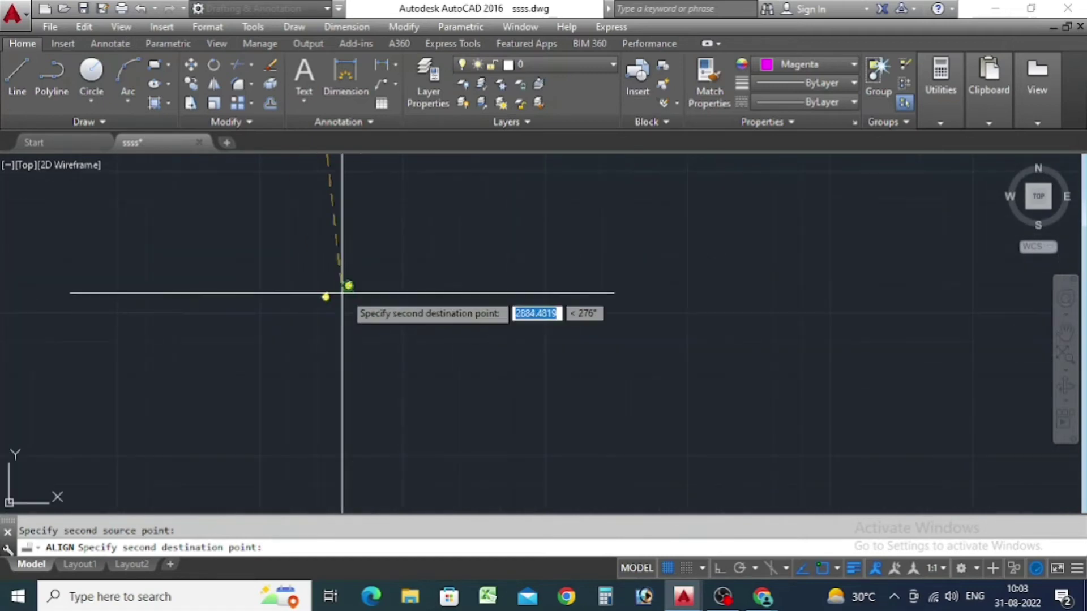
scroll(364, 371, up, 5)
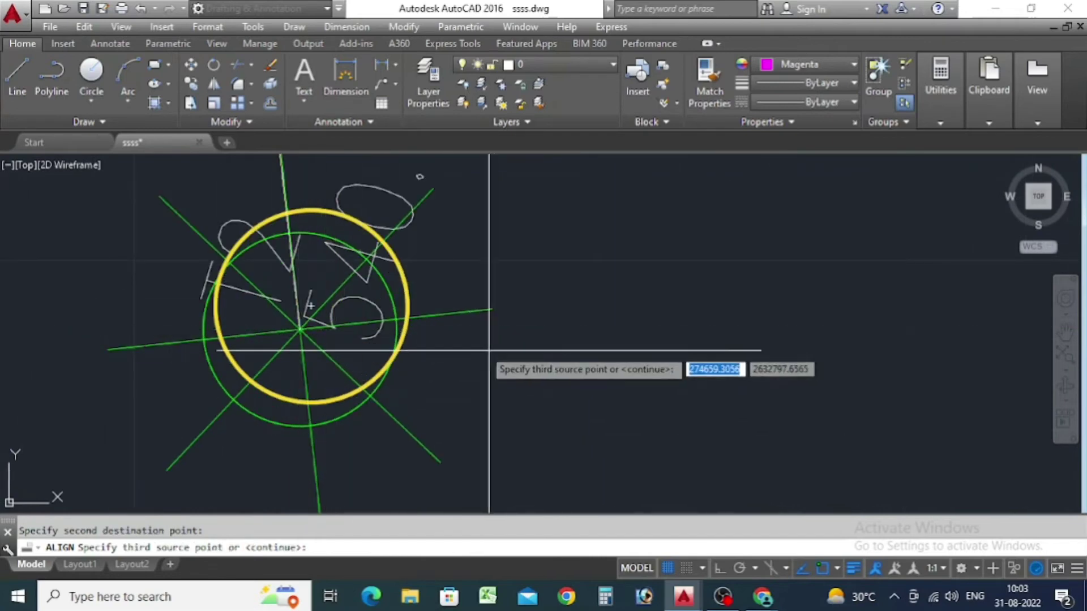
Step: Complete the road plan's alignment with only the two point pairs, skipping a third source point
scroll(345, 315, down, 6)
scroll(414, 336, down, 4)
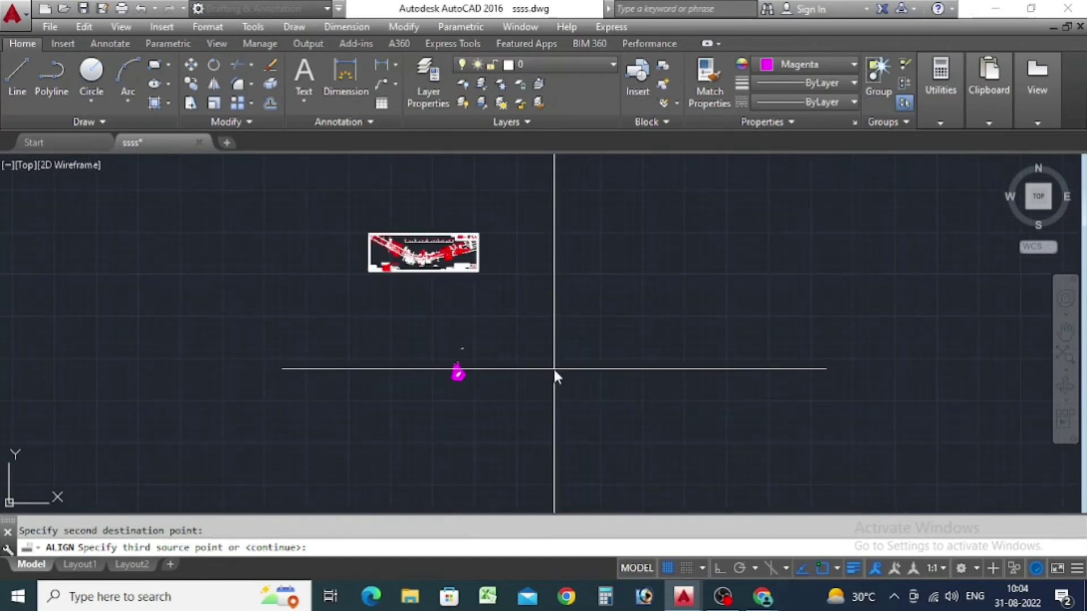
key(Return)
key(Return)
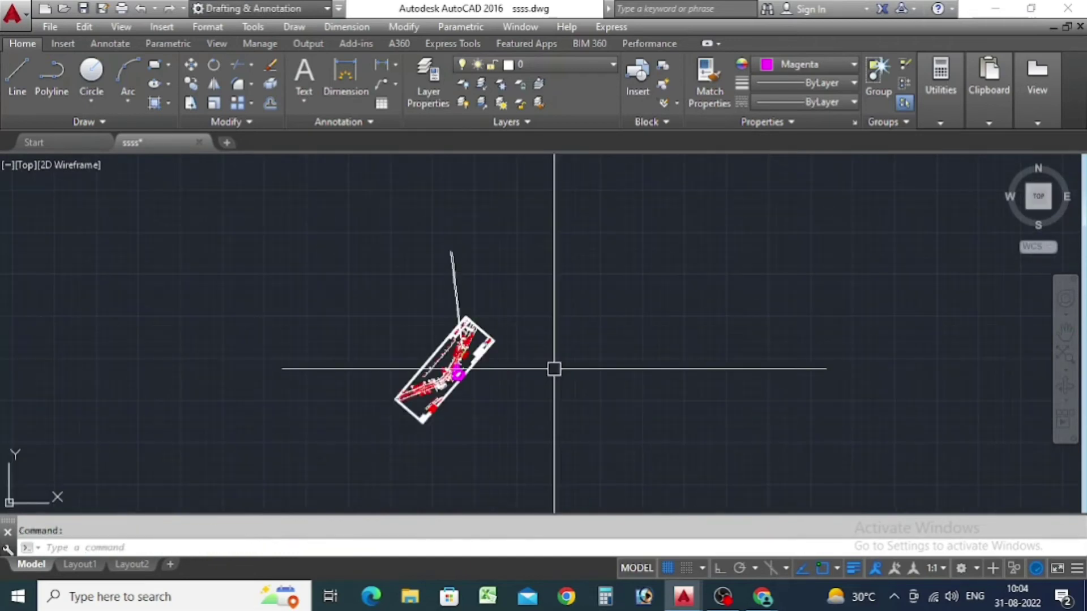
Step: List the properties of the closed thin magenta polyline beside the railway land boundary and copy its area value
scroll(485, 355, up, 8)
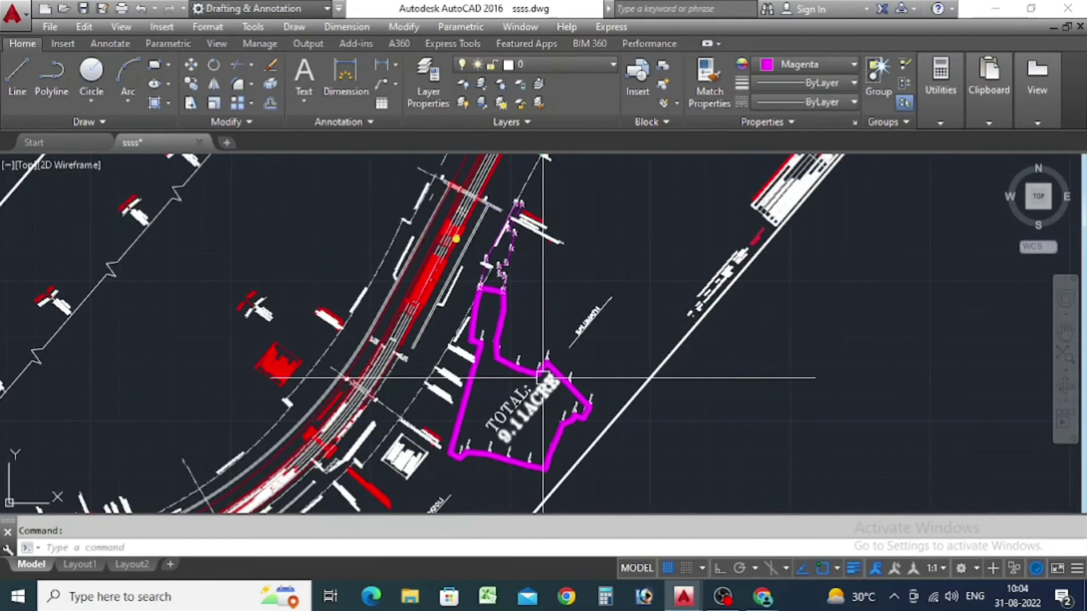
scroll(287, 279, down, 4)
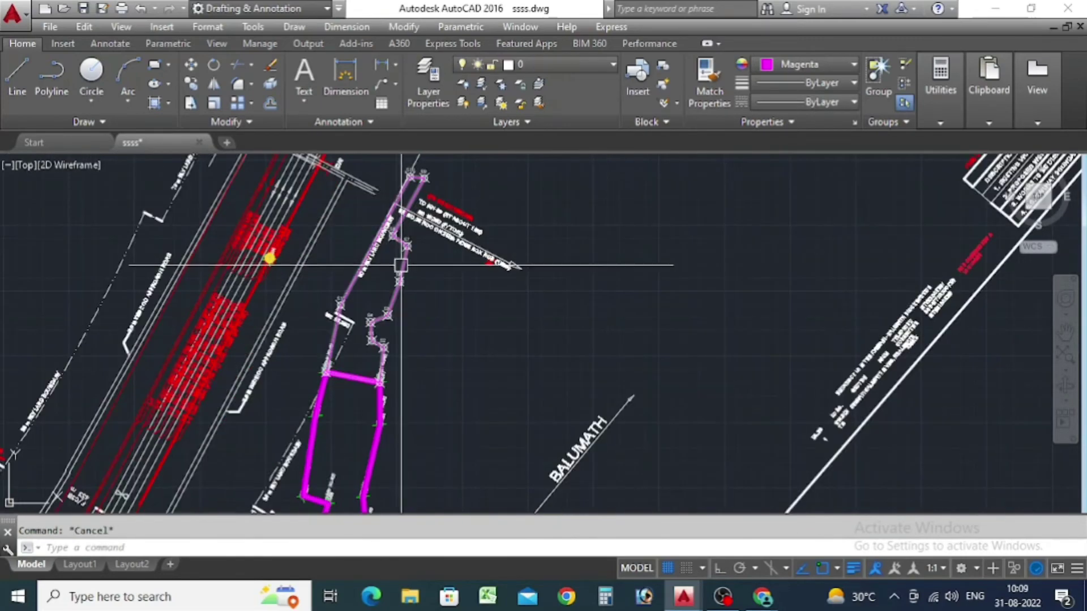
scroll(401, 265, up, 4)
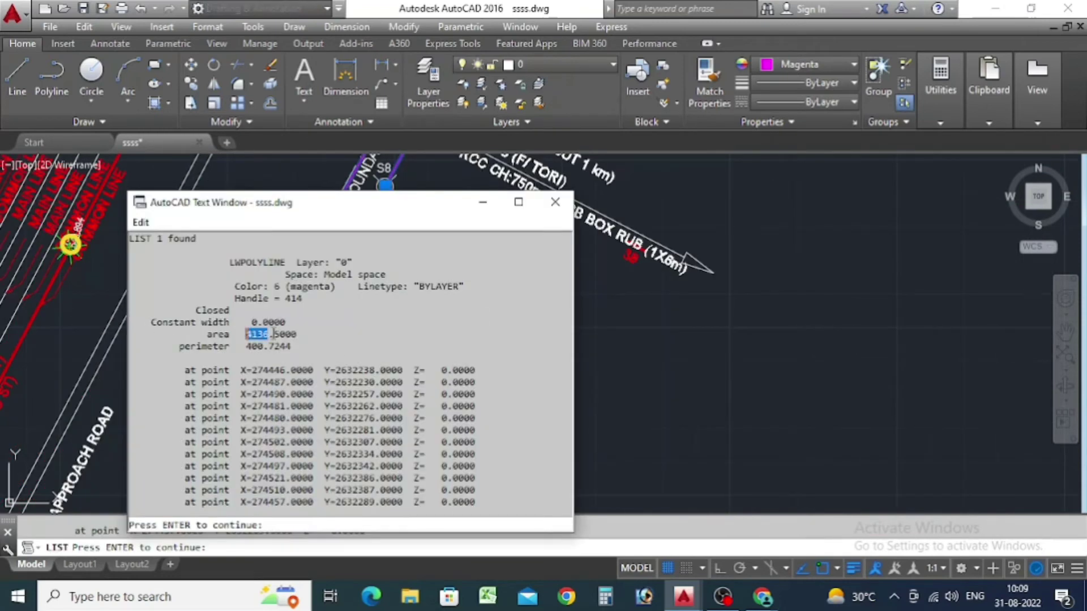
drag(272, 334, 297, 334)
right_click(283, 334)
click(340, 382)
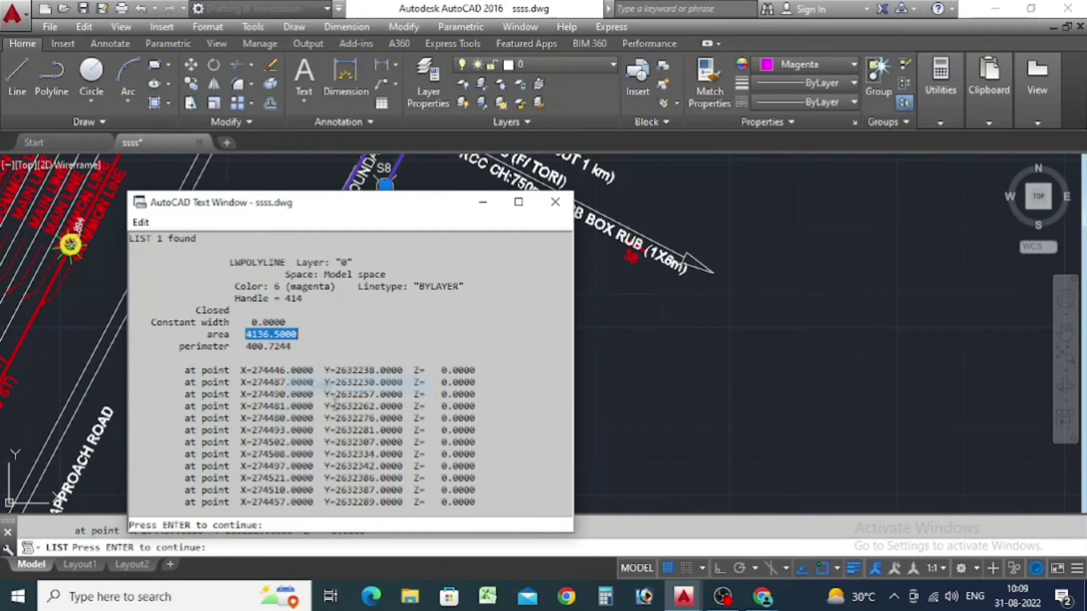
Step: Minimise the drawing windows, switch to a maximised Chrome window and search Google for "sqm to acre"
click(994, 8)
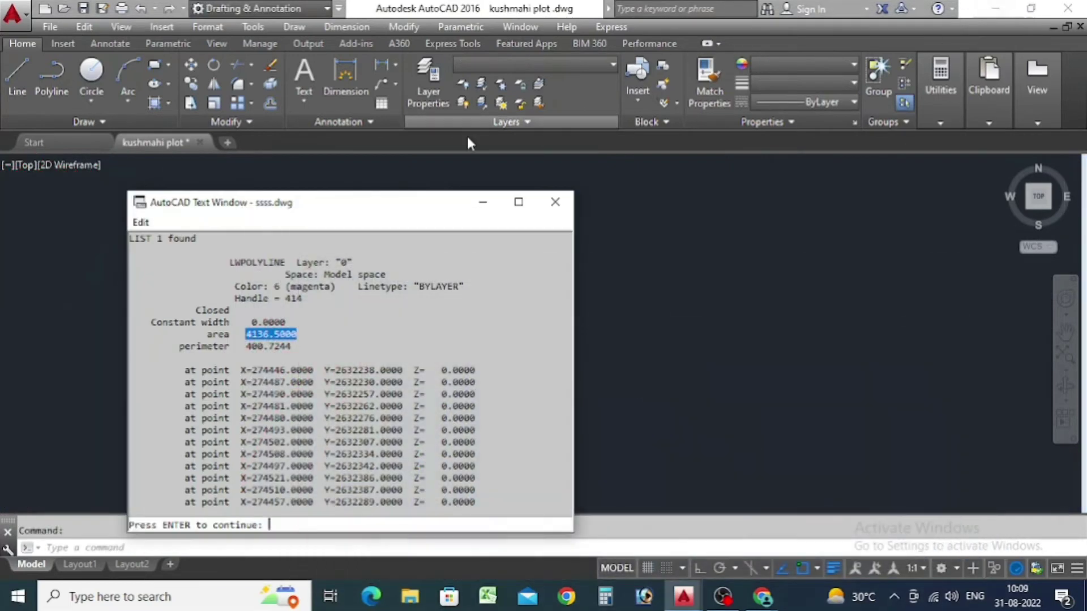
click(994, 8)
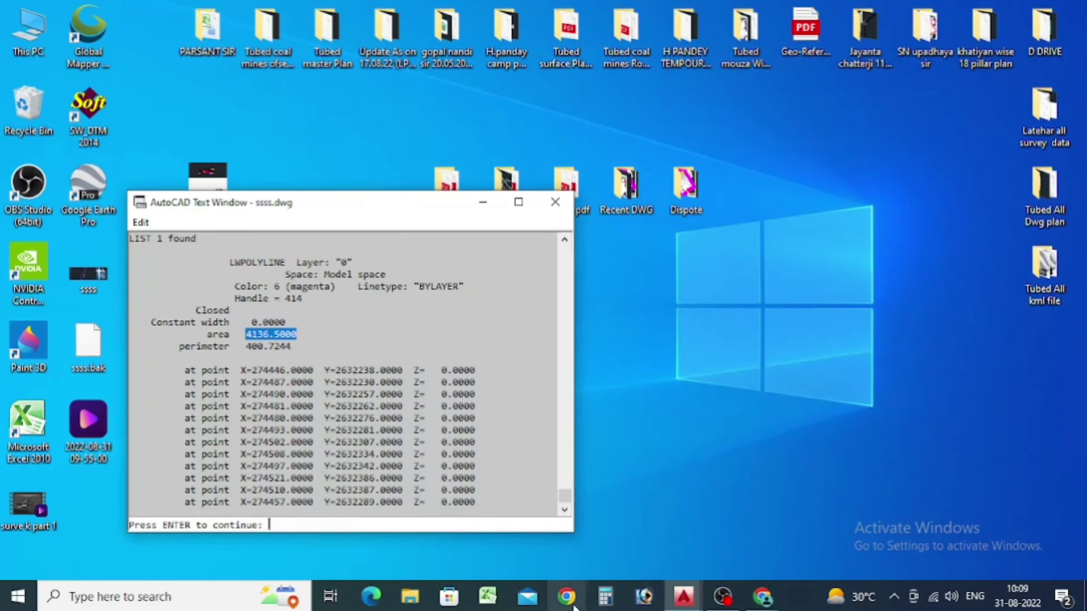
click(762, 596)
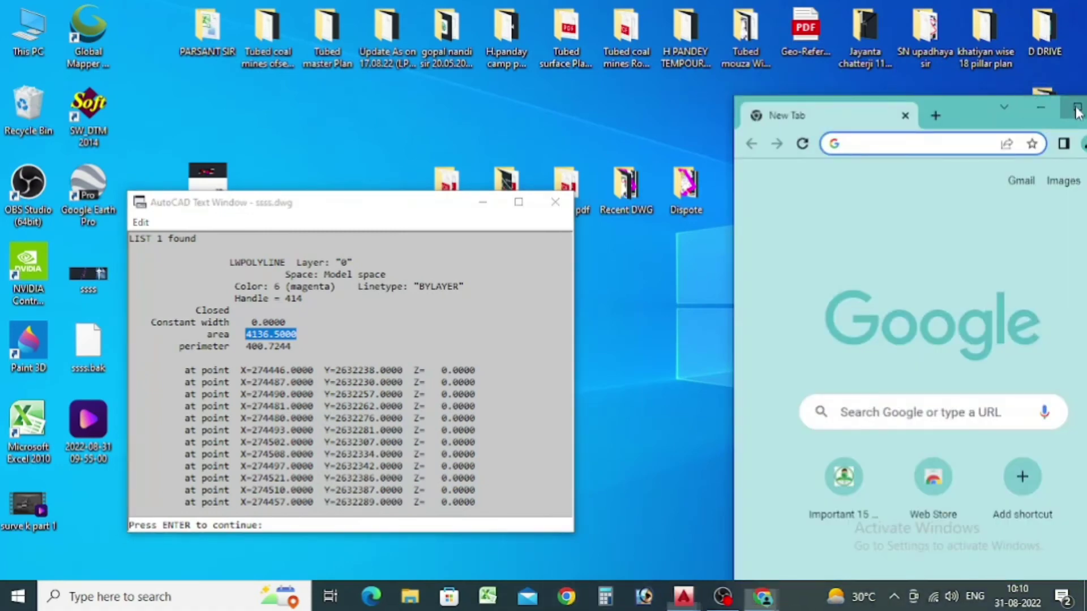
click(1077, 108)
click(170, 38)
click(149, 79)
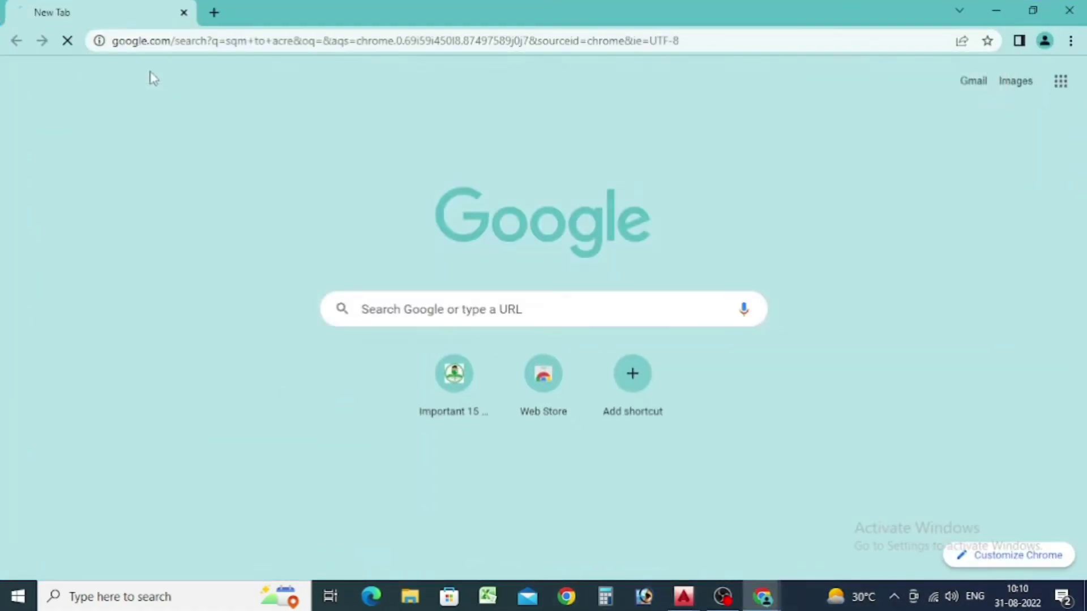
Step: Paste the copied area 4136.5000 as the square meter value in the area converter to convert it to acres
click(220, 275)
right_click(238, 277)
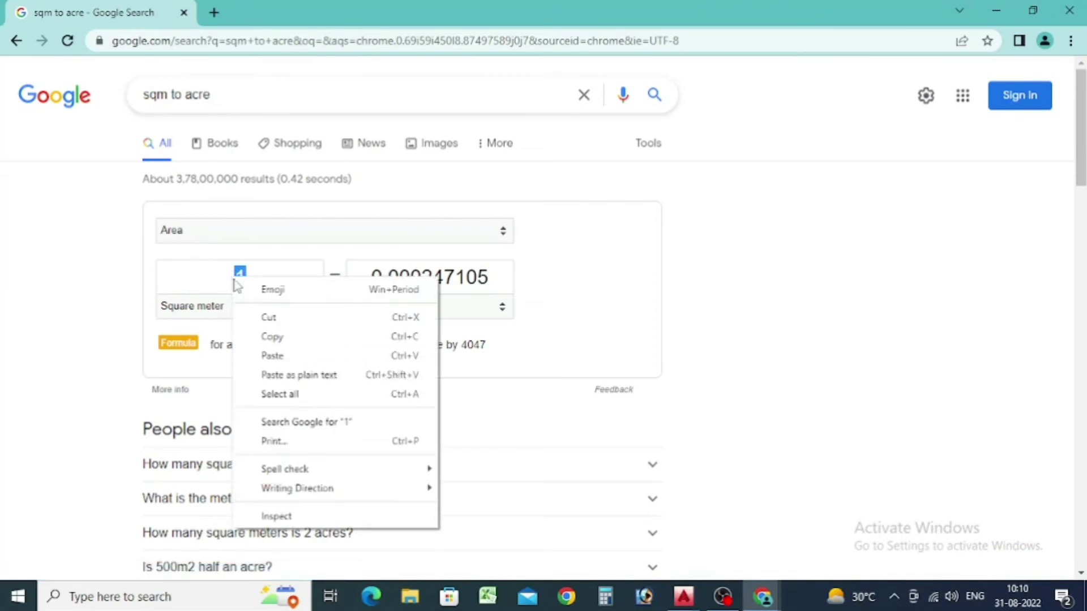
click(278, 355)
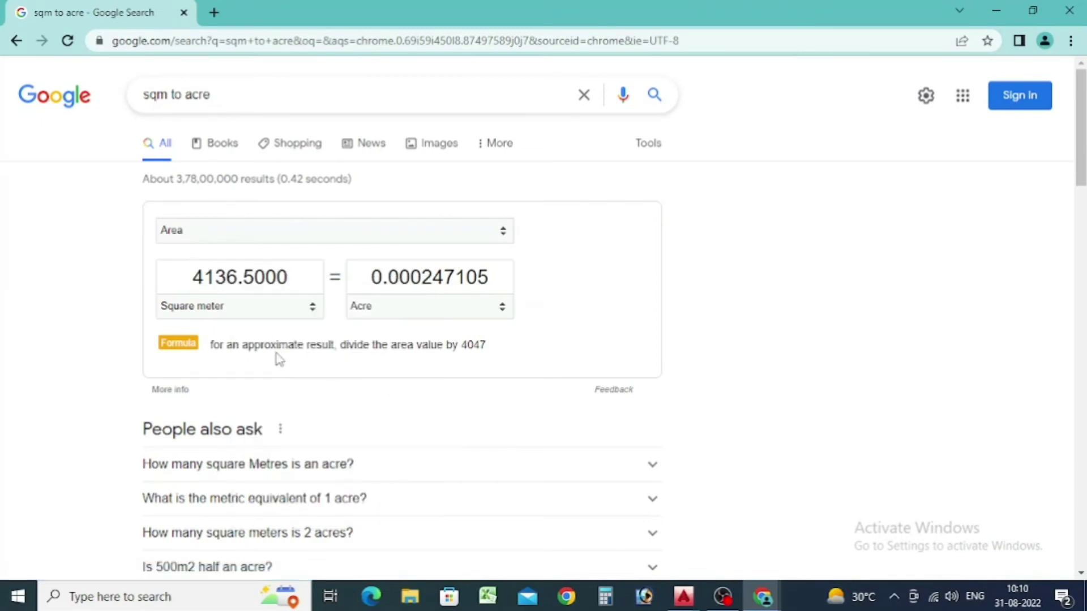
key(Return)
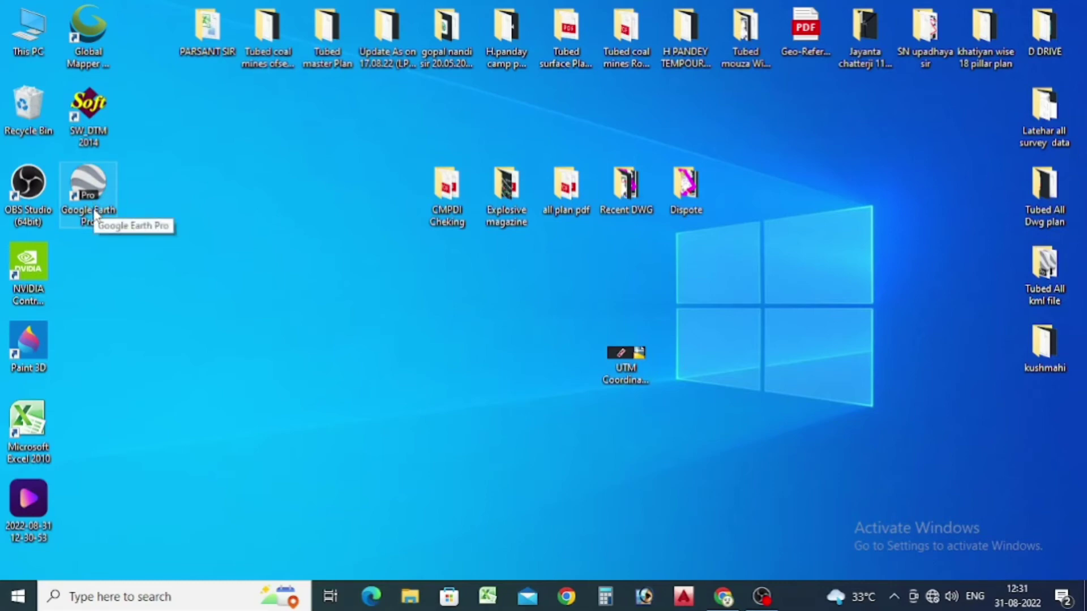
Step: Launch Global Mapper from the desktop
right_click(97, 33)
click(131, 63)
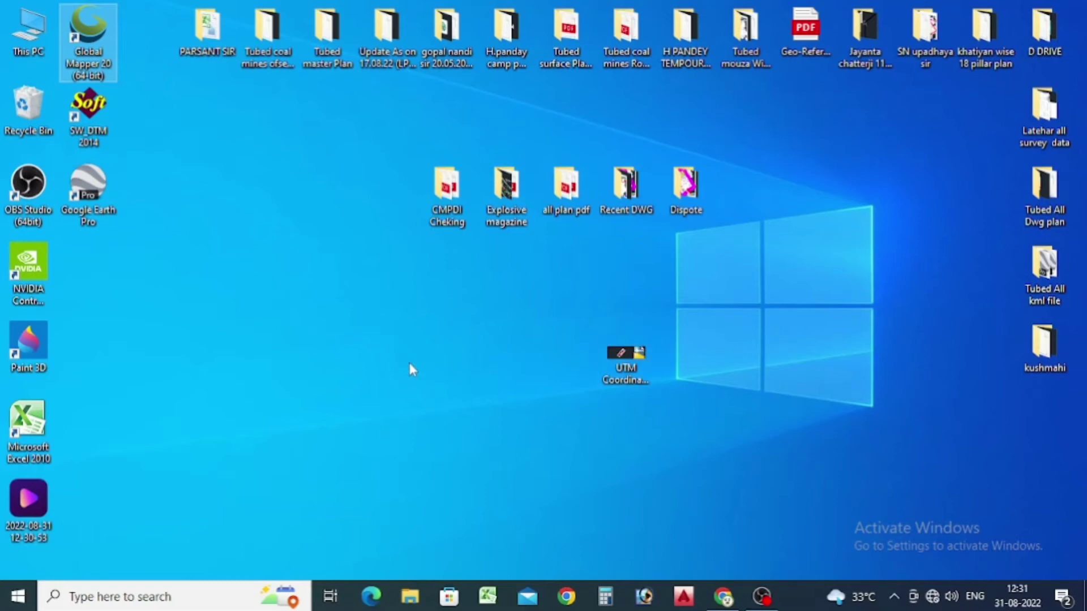
double_click(106, 66)
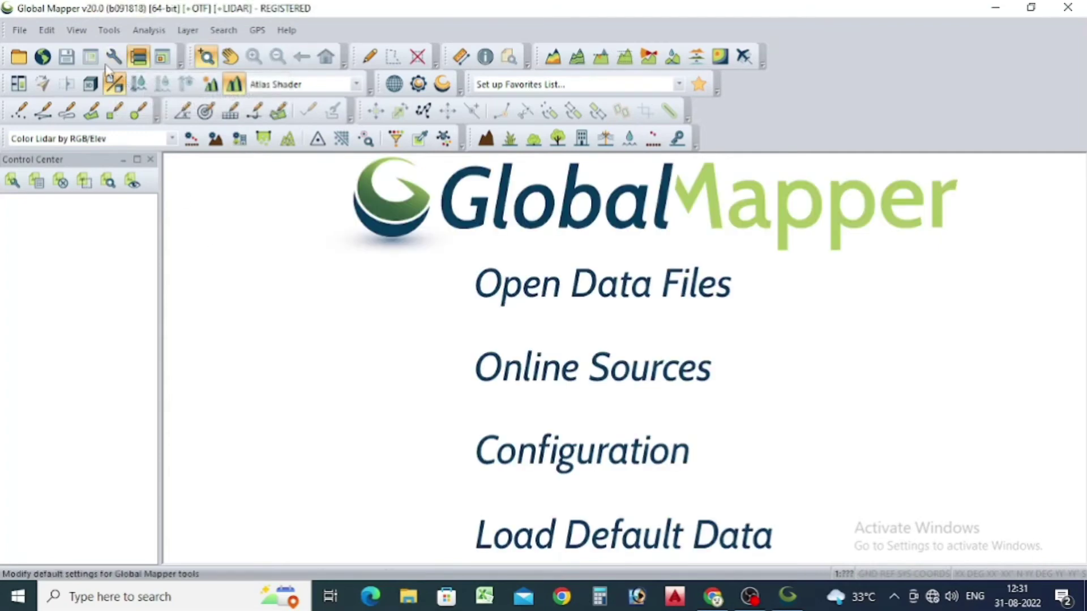
Step: Open the configuration's projection settings and set the projection to UTM
click(116, 63)
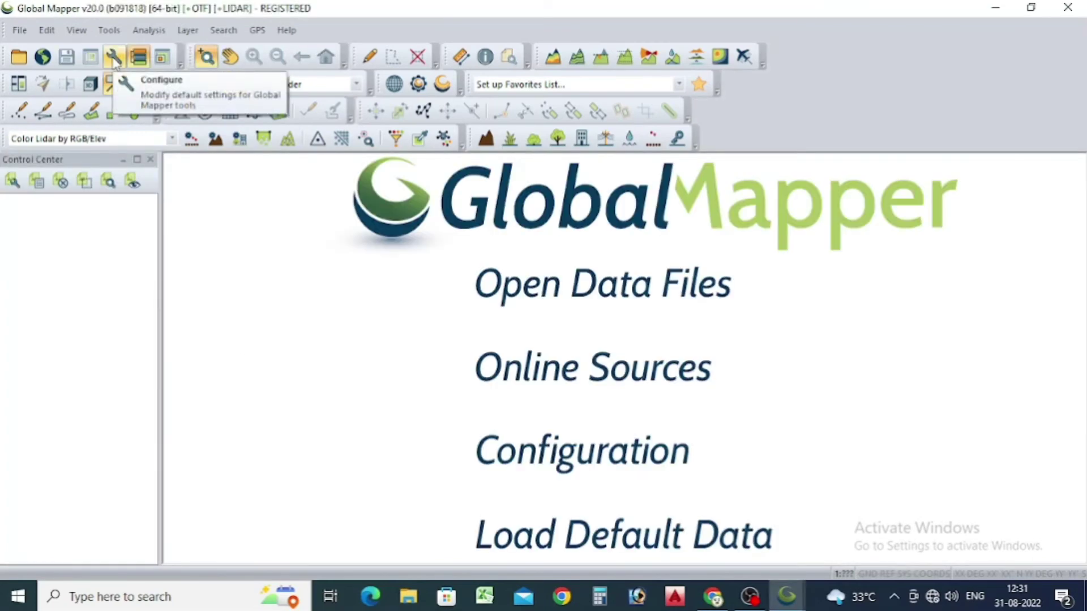
click(114, 57)
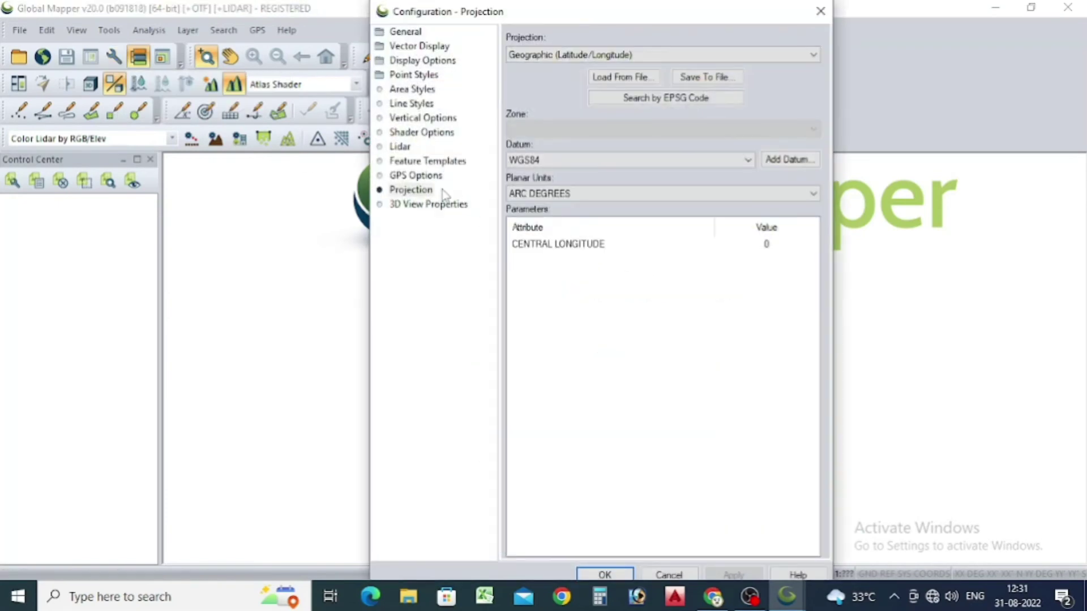
click(381, 195)
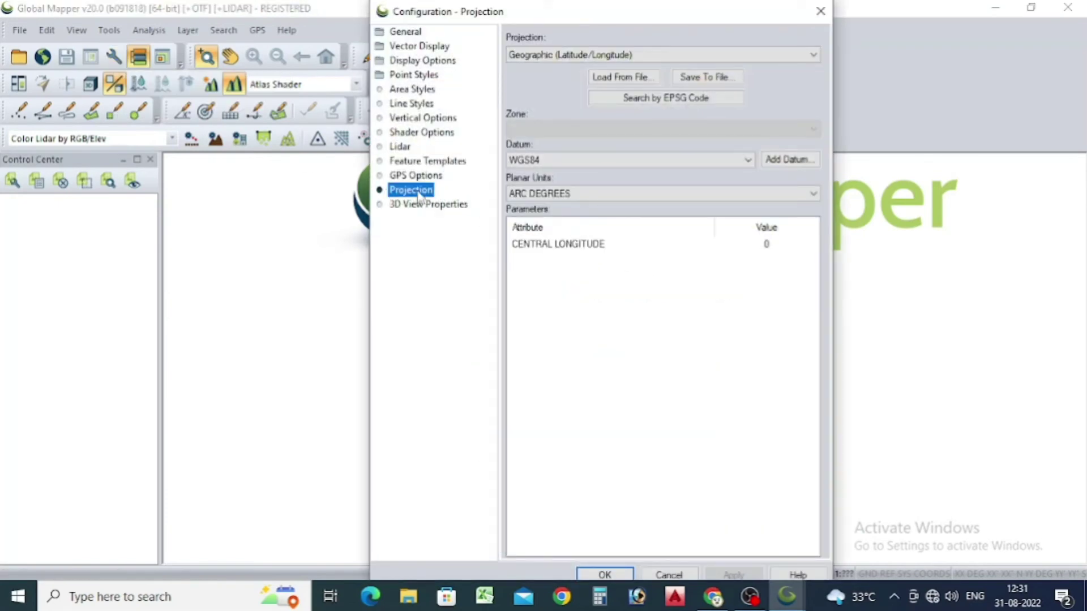
click(640, 56)
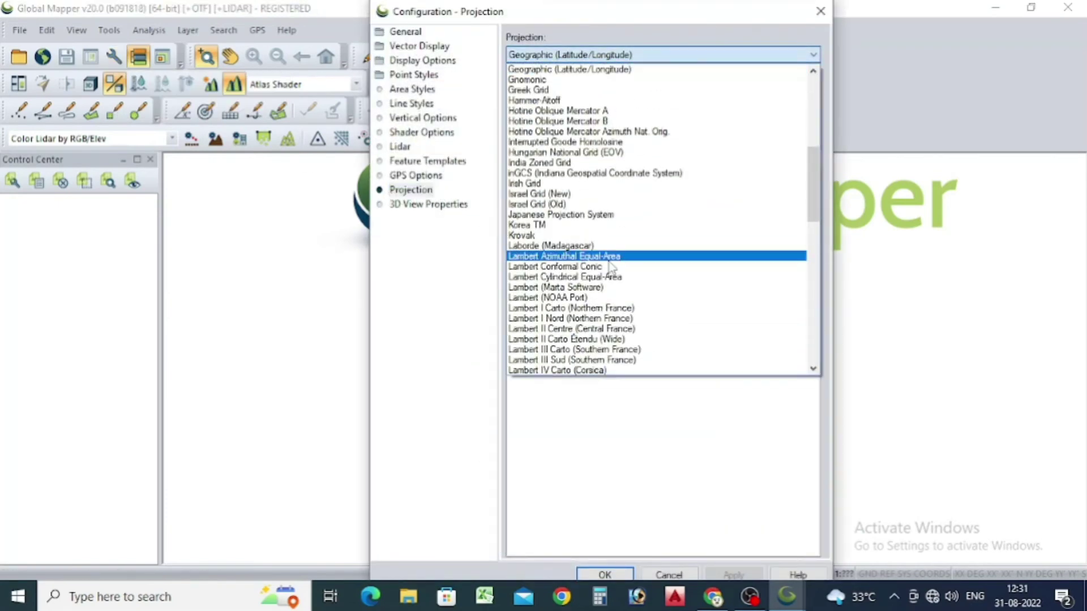
scroll(610, 270, down, 4)
scroll(610, 270, down, 15)
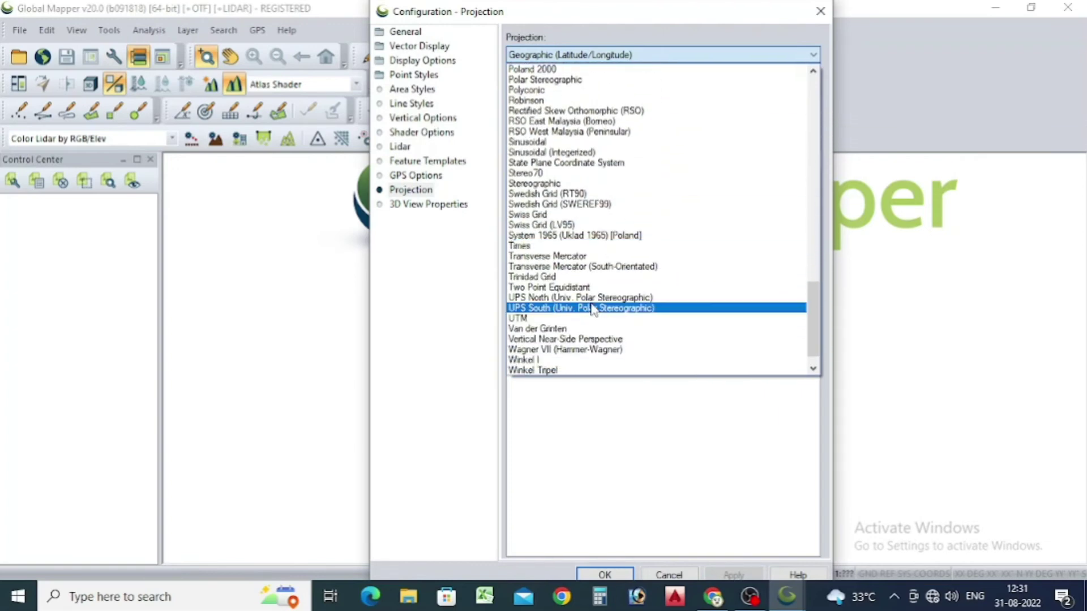
click(516, 319)
Step: Set the UTM zone to 45 (84°E - 90°E - Northern Hemisphere) and apply the projection configuration
click(589, 130)
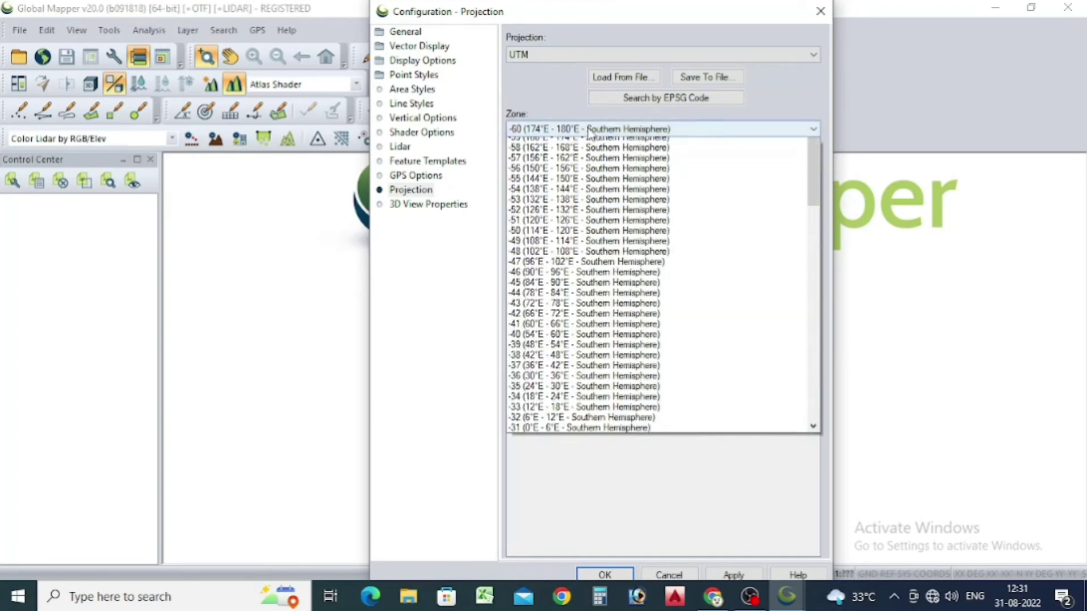
scroll(593, 359, down, 8)
scroll(594, 359, down, 12)
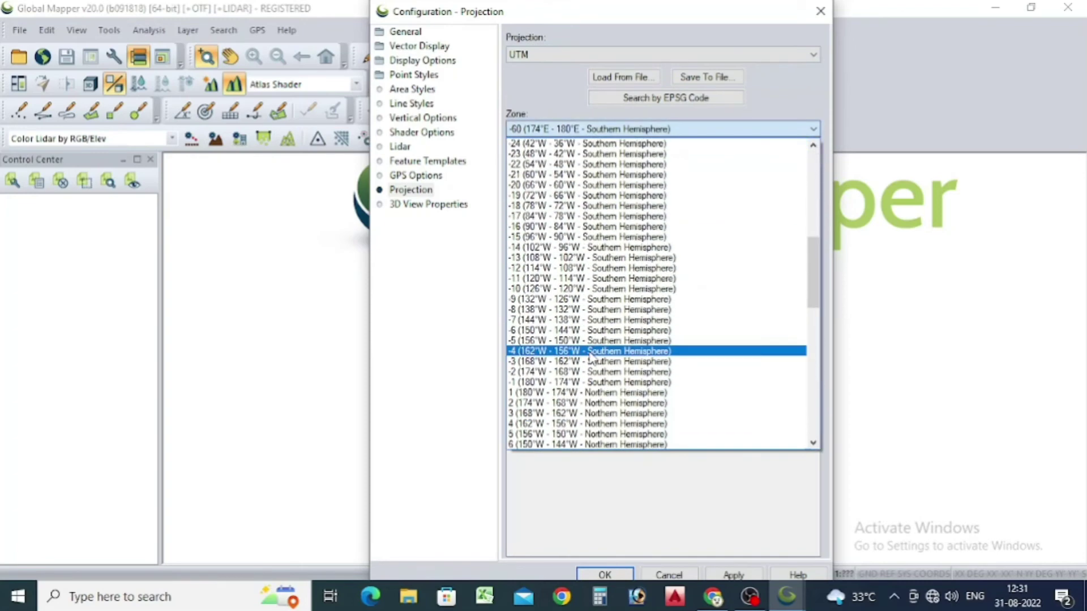
scroll(579, 359, down, 10)
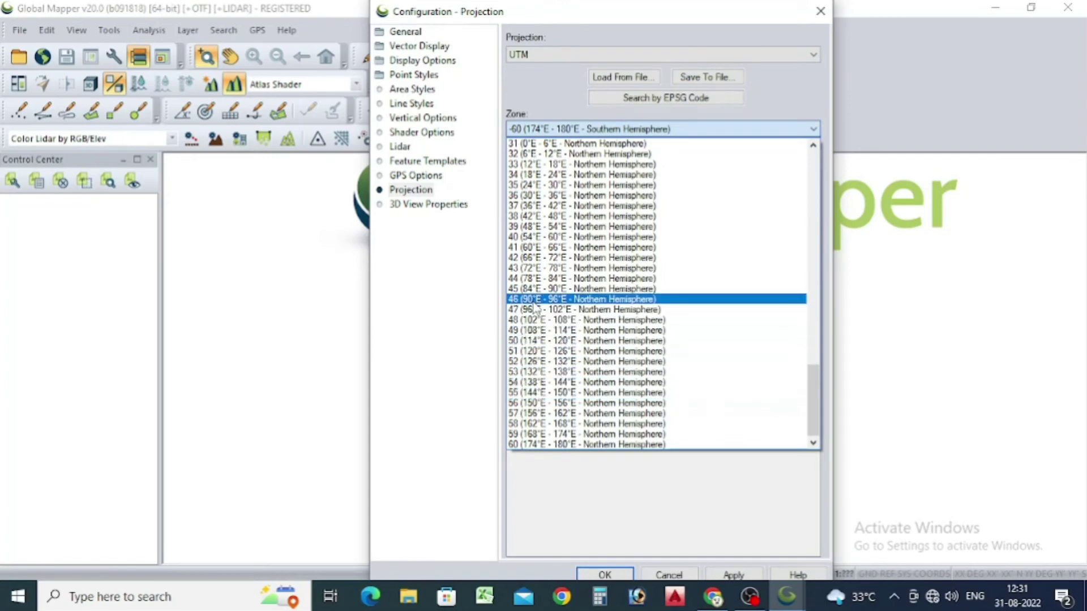
click(529, 289)
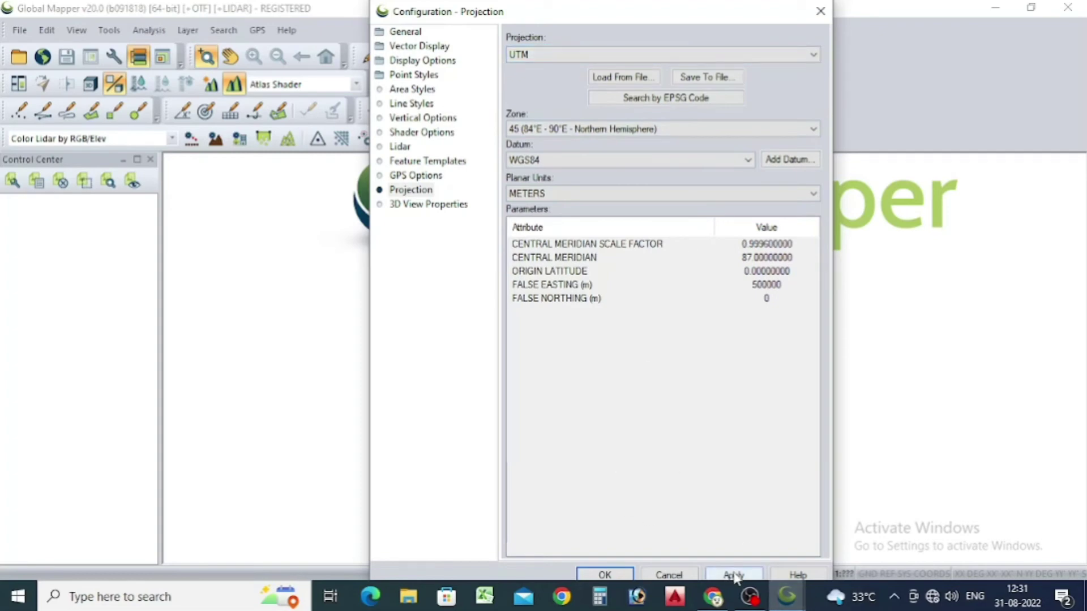
click(605, 575)
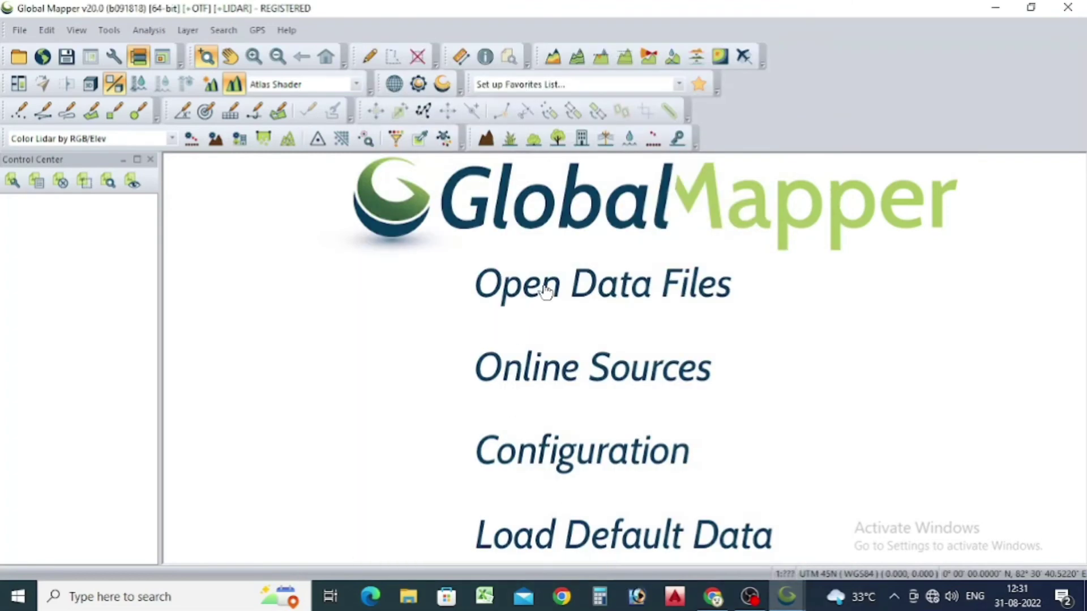
Step: Load the DWG file UTM Coordinate kushmahi new plot from the Desktop, accepting UTM zone 45 with WGS84 datum as its projection
click(545, 291)
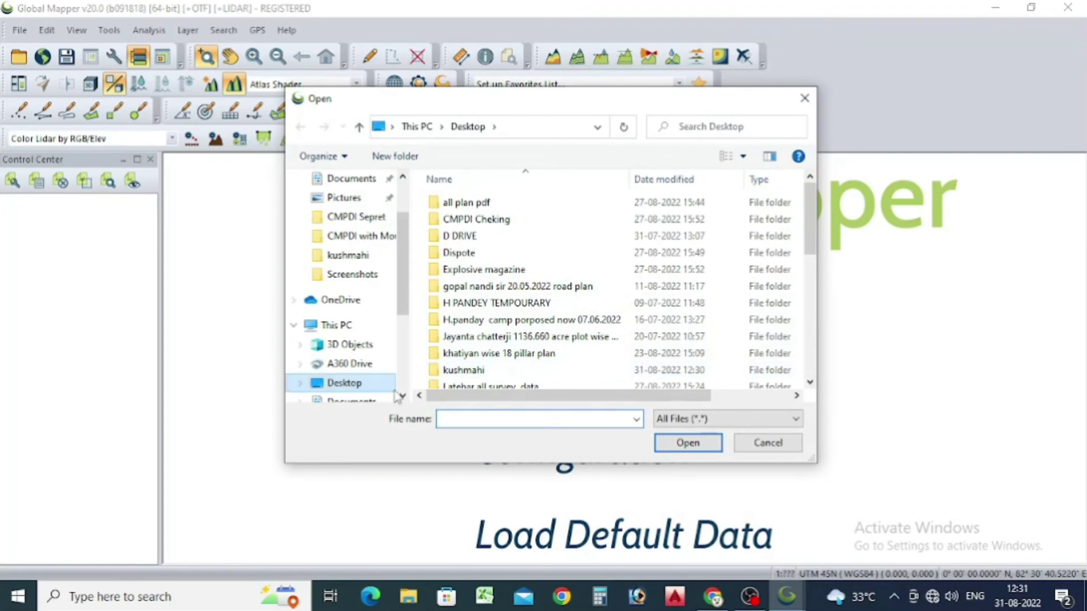
click(346, 383)
scroll(588, 354, down, 5)
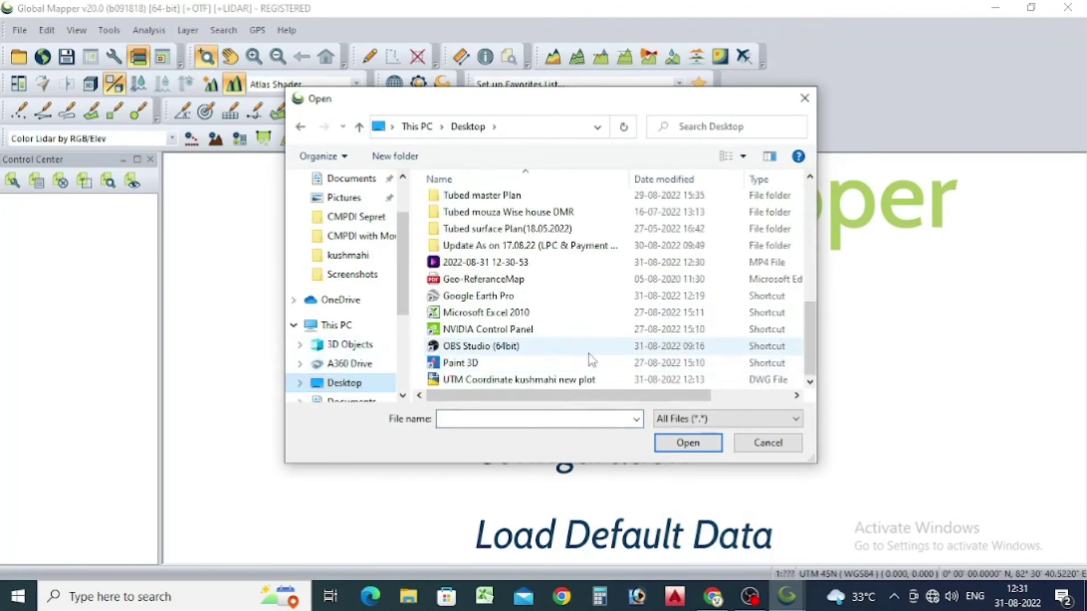
click(494, 381)
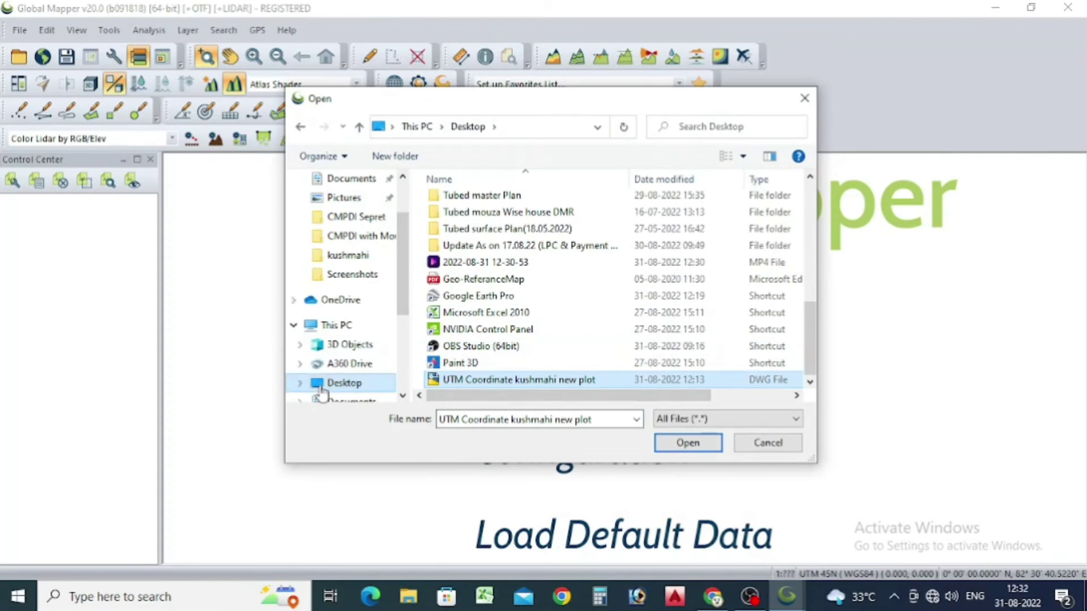
click(687, 443)
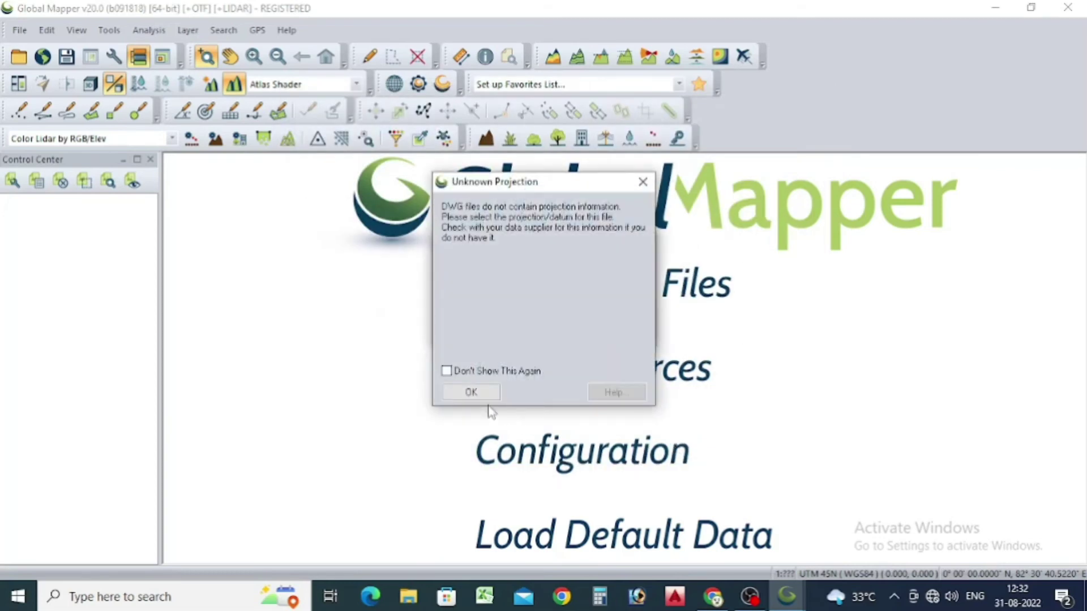
click(472, 395)
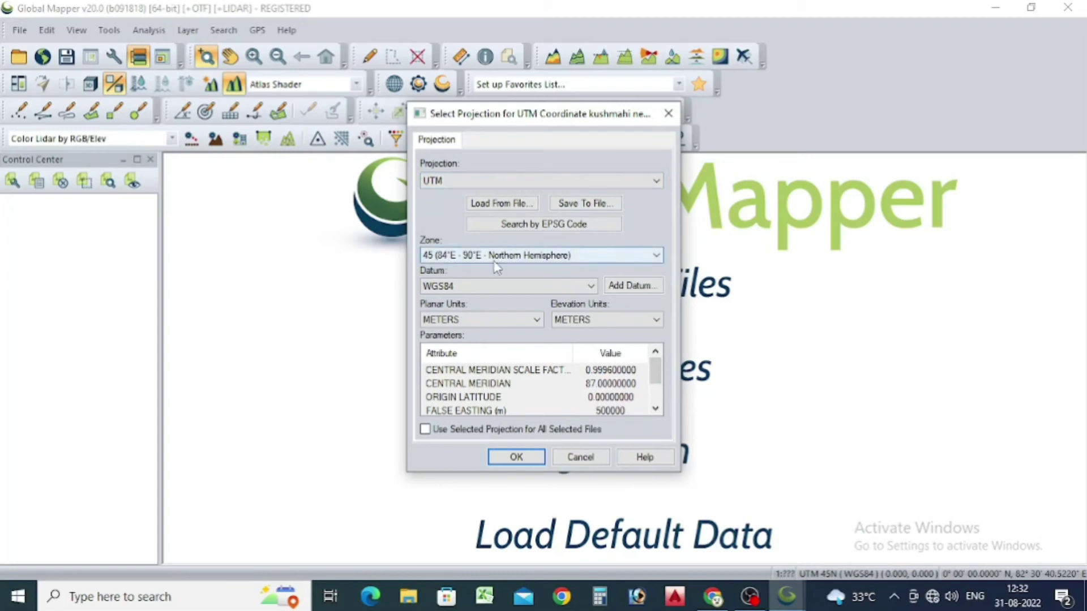
click(526, 457)
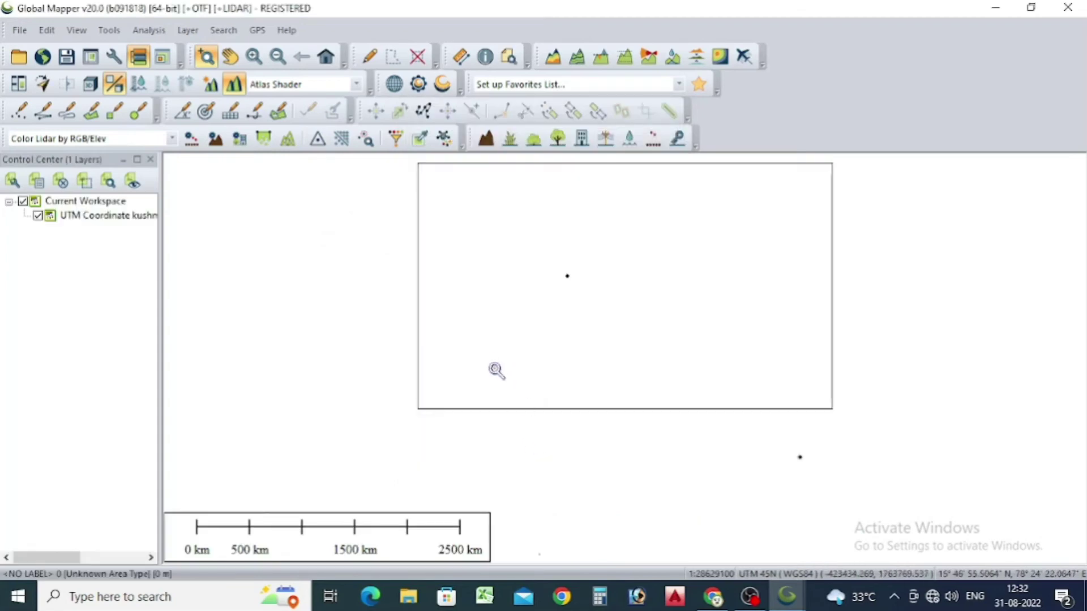
Step: Examine the loaded road plan and the magenta plot outline beside the railway line, both in detail and as a whole
scroll(563, 273, up, 5)
scroll(582, 308, up, 3)
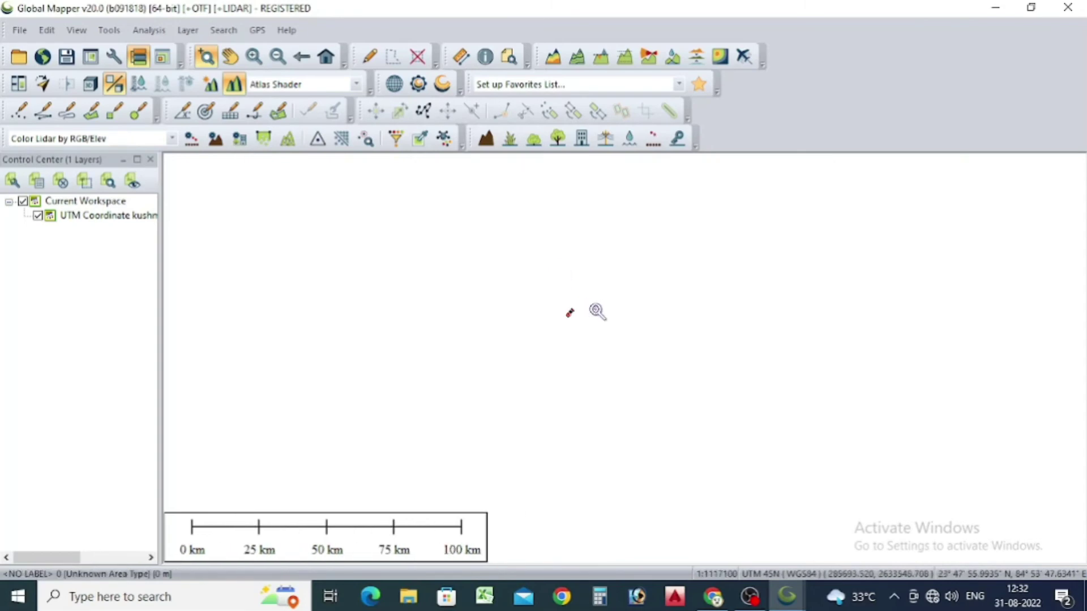
scroll(598, 312, up, 10)
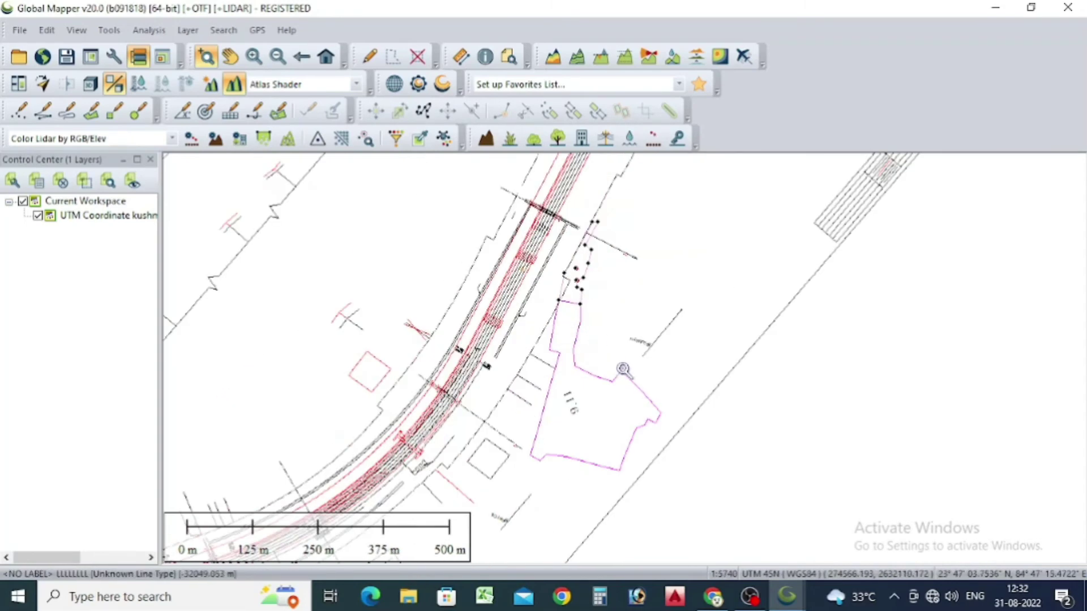
scroll(560, 340, down, 3)
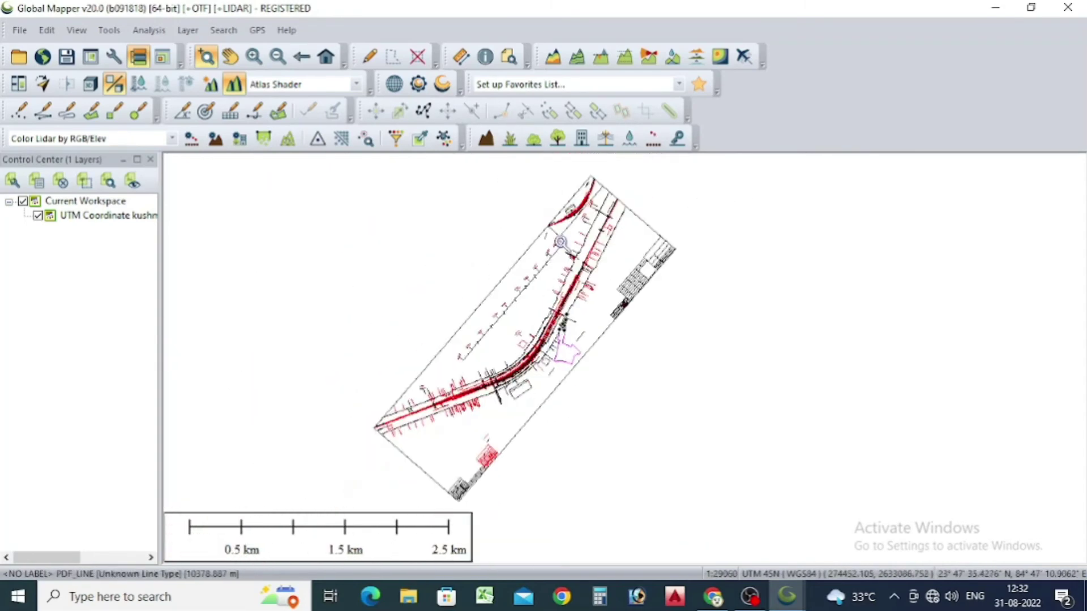
scroll(560, 243, up, 2)
scroll(566, 245, down, 2)
scroll(570, 247, up, 3)
scroll(573, 249, down, 3)
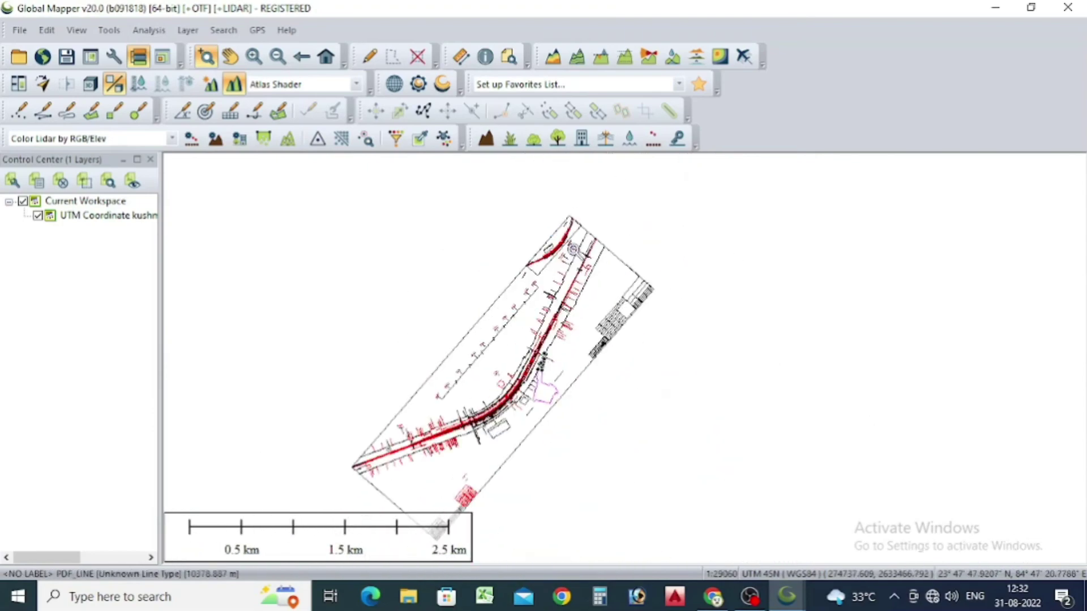
scroll(470, 369, up, 6)
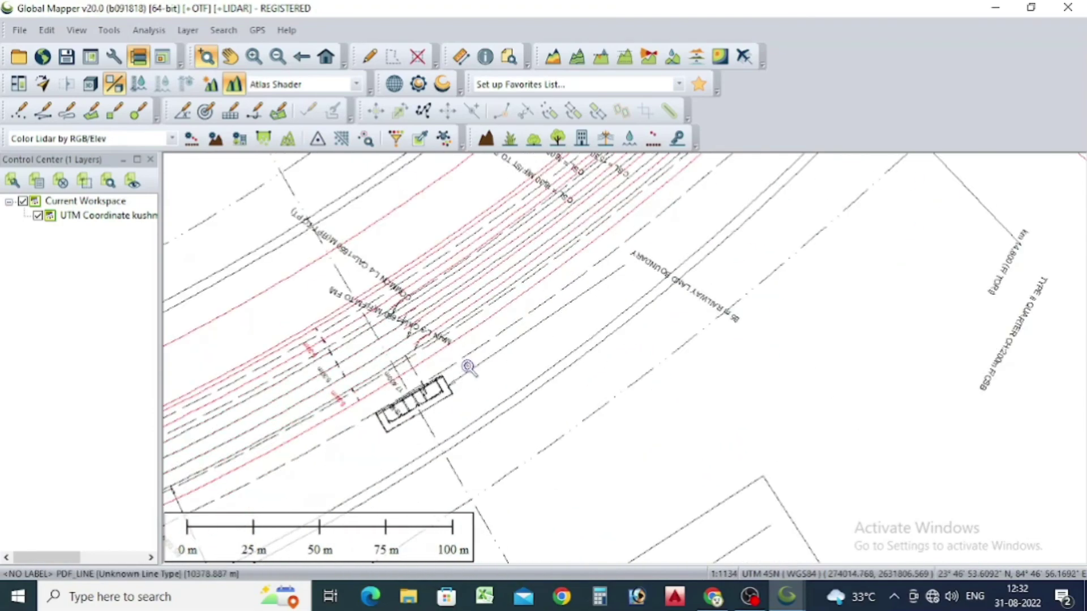
scroll(469, 368, down, 7)
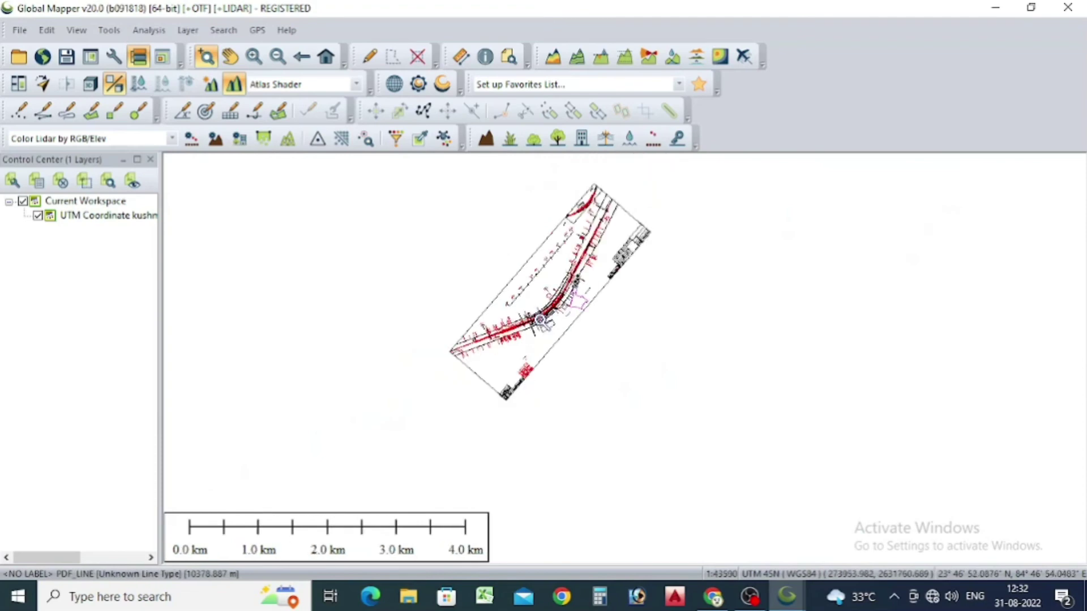
Step: Start a vector export of the loaded drawing with KML/KMZ as the format
click(19, 30)
mouse_move(68, 446)
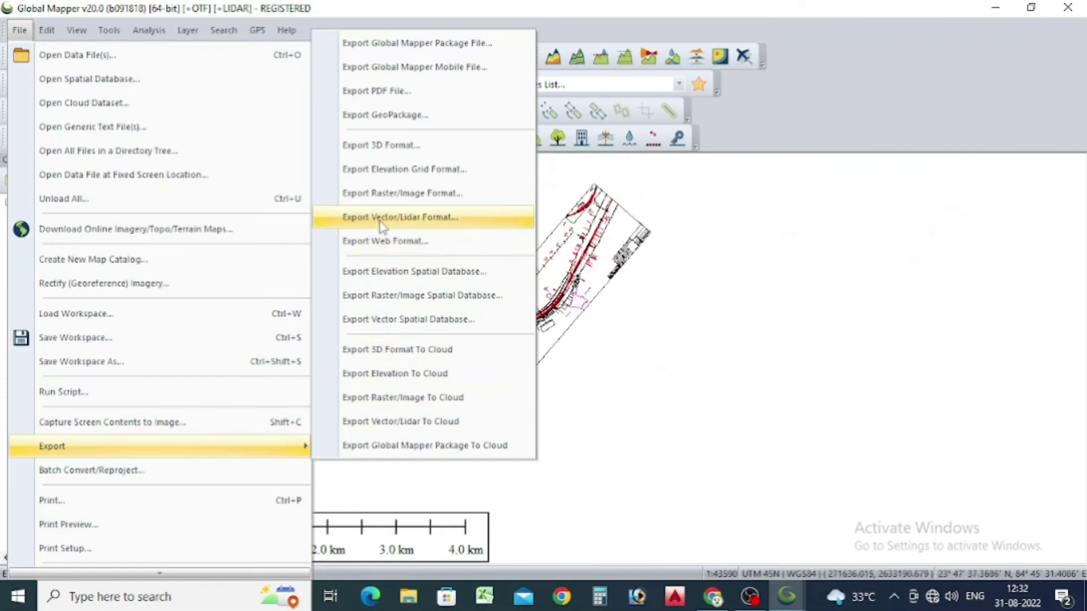
click(406, 220)
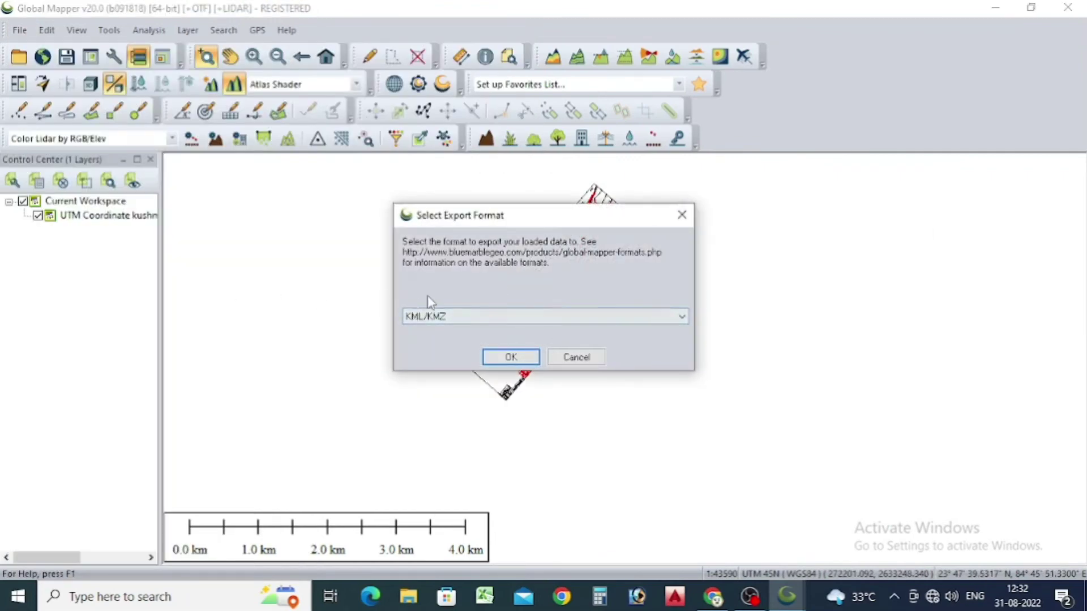
click(681, 316)
scroll(473, 244, up, 5)
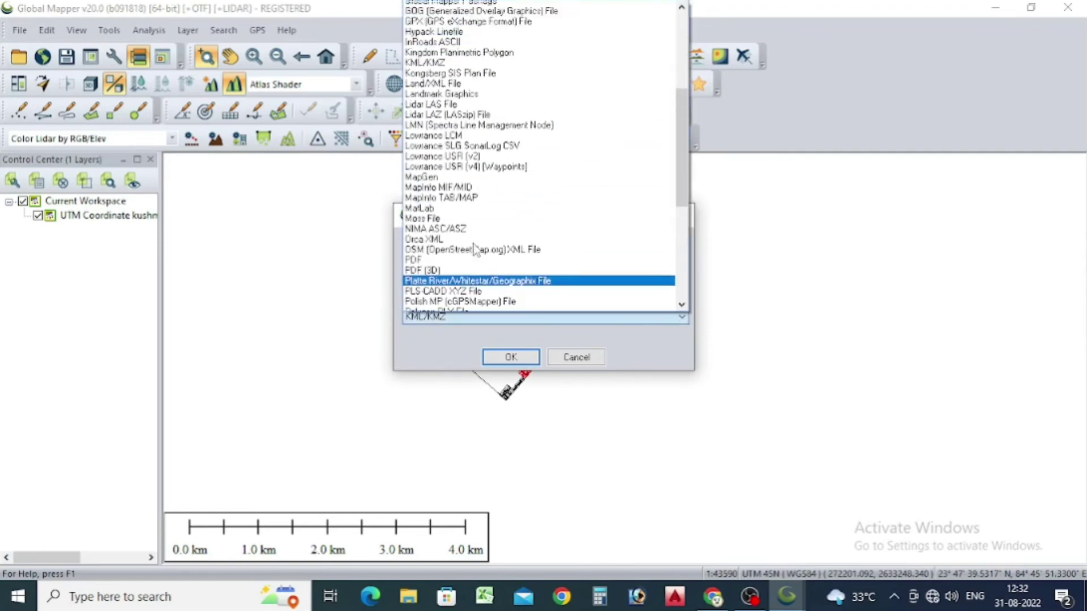
click(448, 161)
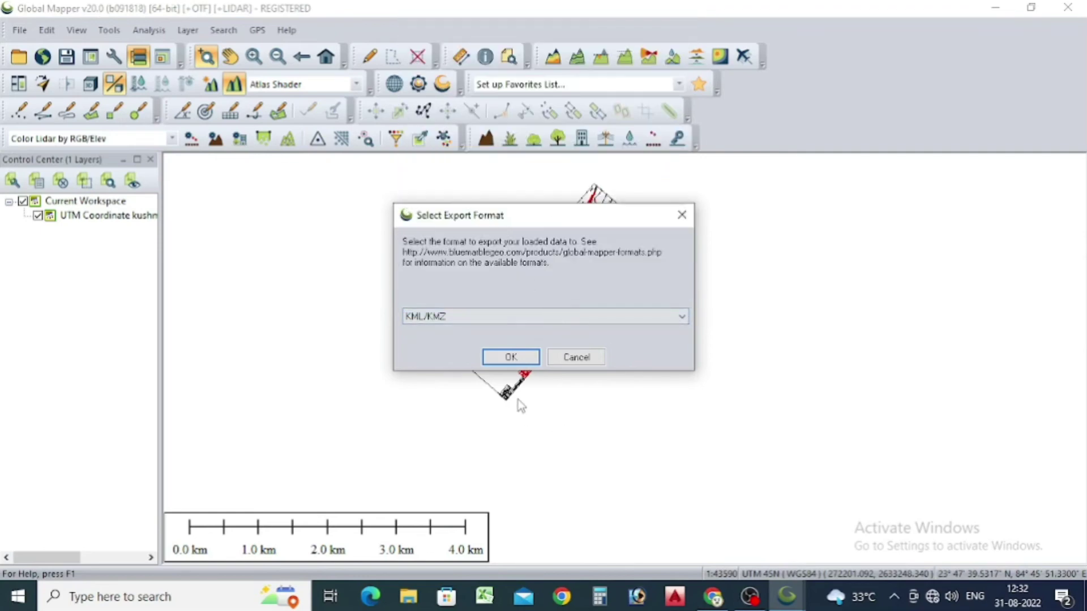
click(511, 358)
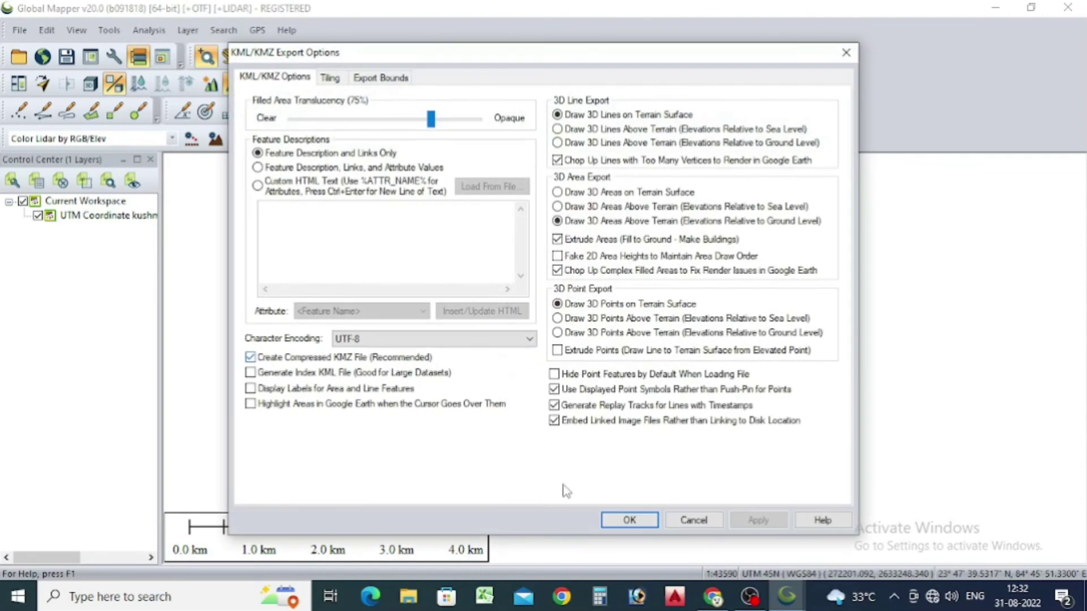
Step: Accept the default KML/KMZ export options and save the KMZ file on the Desktop as UTM kus
click(630, 520)
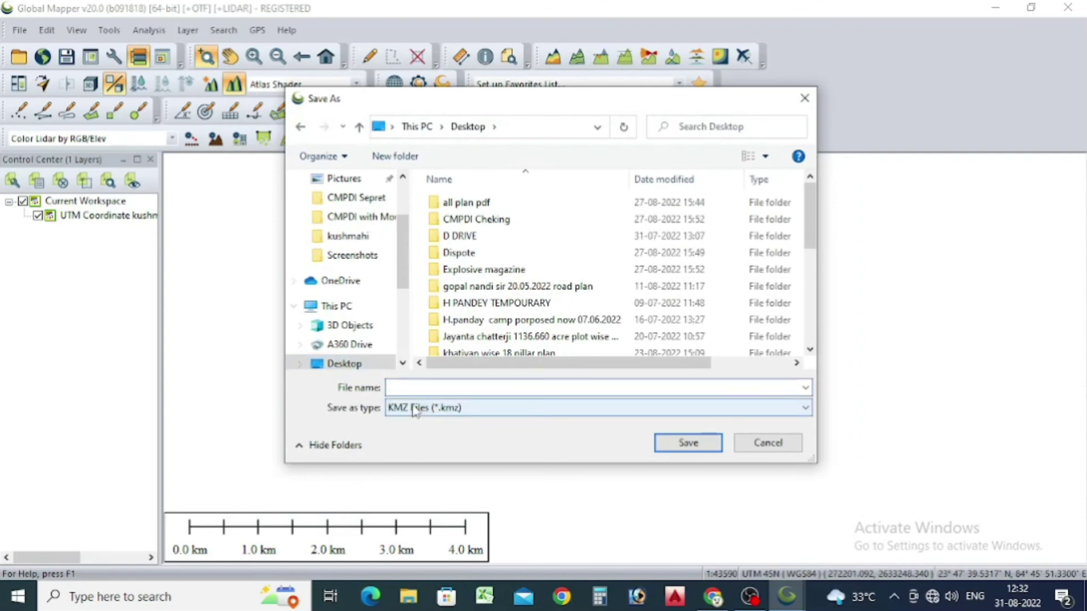
text(UTM)
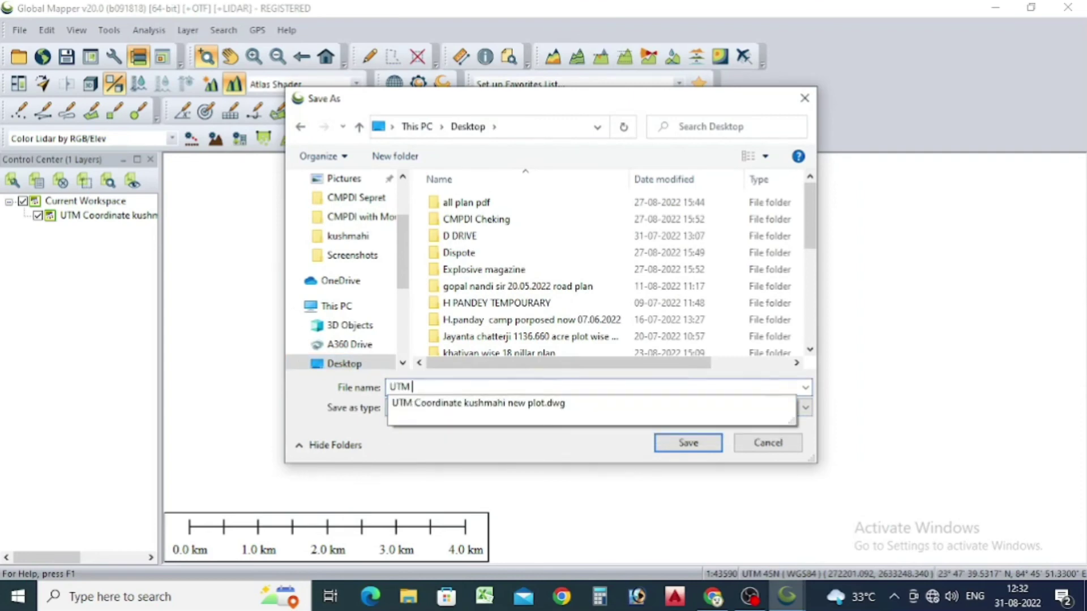
text( kus)
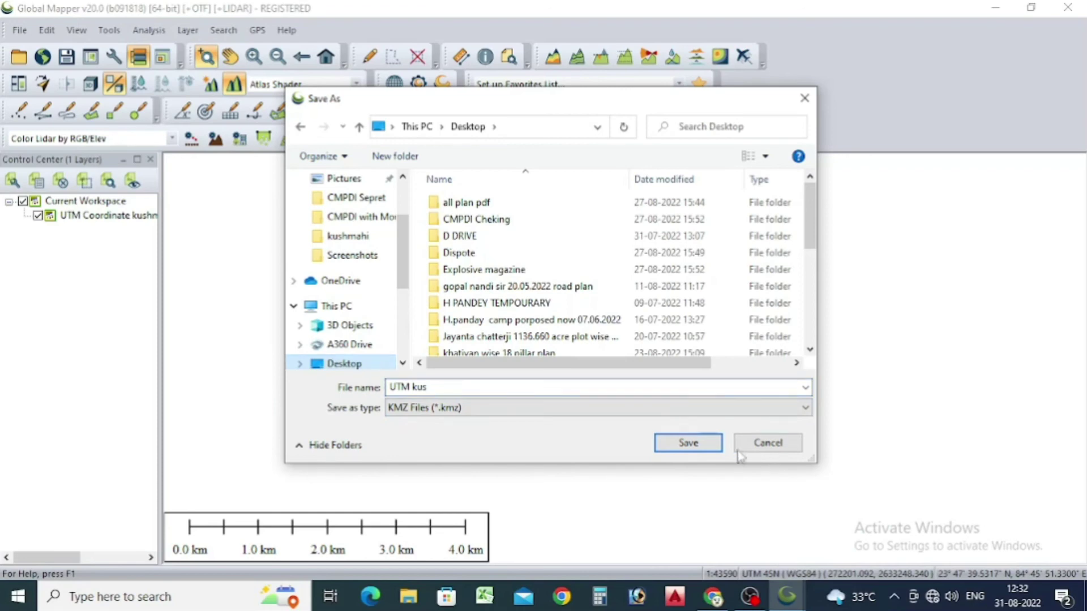
click(708, 444)
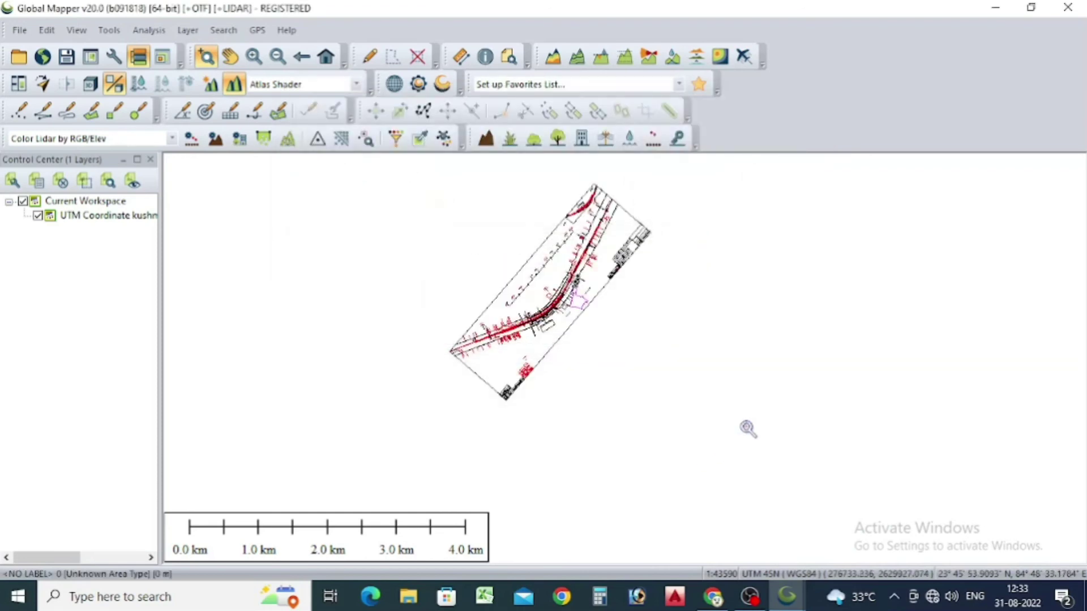
Step: Minimise the Global Mapper windows and open the exported UTM kus KMZ file from the desktop in Google Earth Pro
click(991, 10)
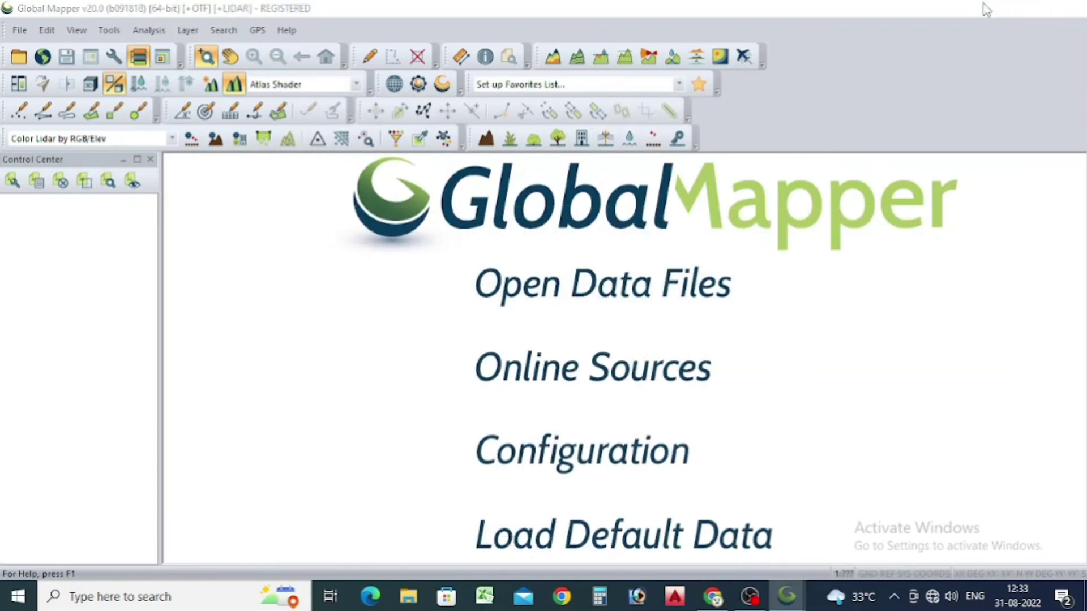
click(986, 10)
right_click(236, 250)
click(297, 296)
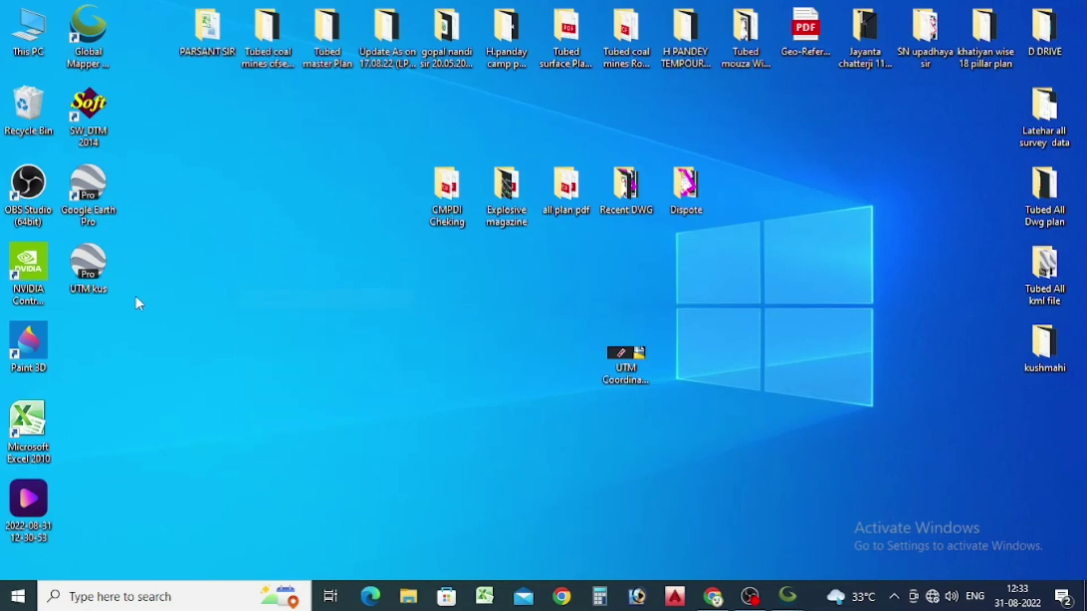
right_click(194, 243)
click(249, 291)
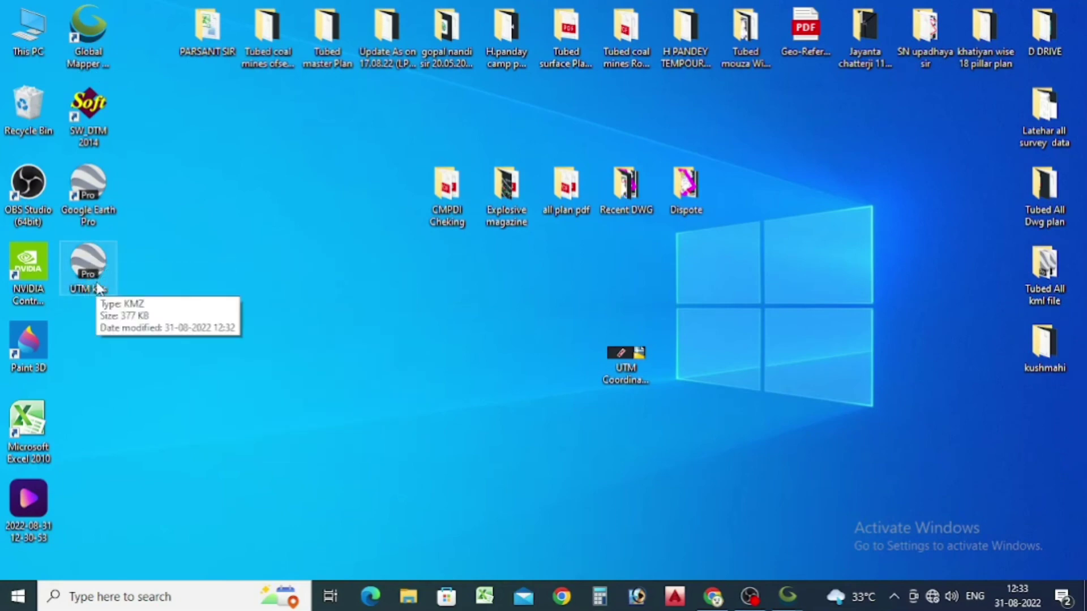
right_click(98, 290)
click(137, 242)
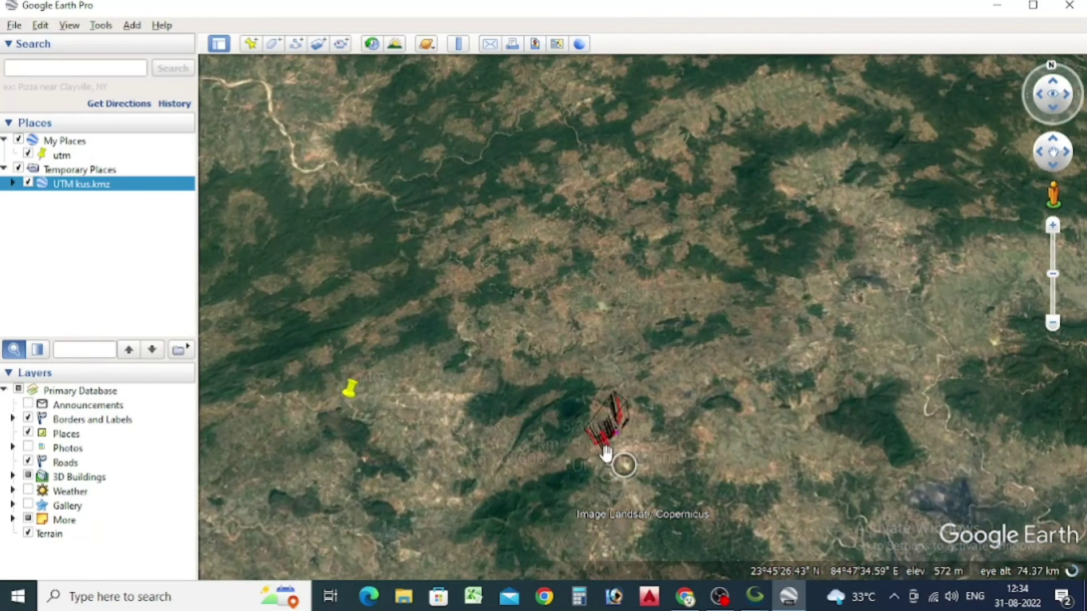
Step: Locate the imported plan on the satellite imagery and inspect the magenta plot outline beside the railway line up close
scroll(622, 421, up, 5)
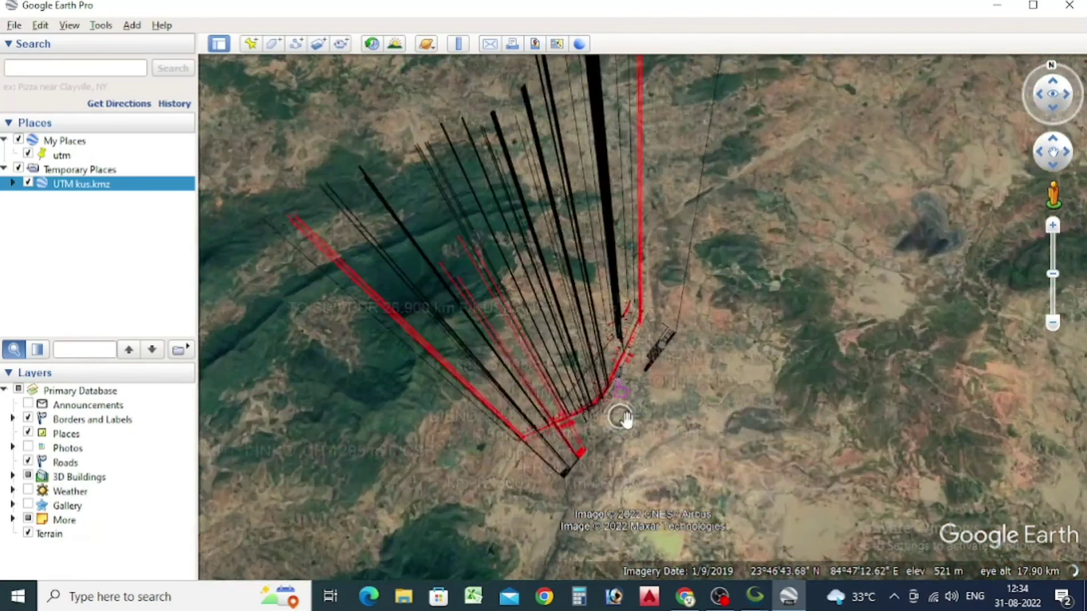
scroll(633, 399, up, 5)
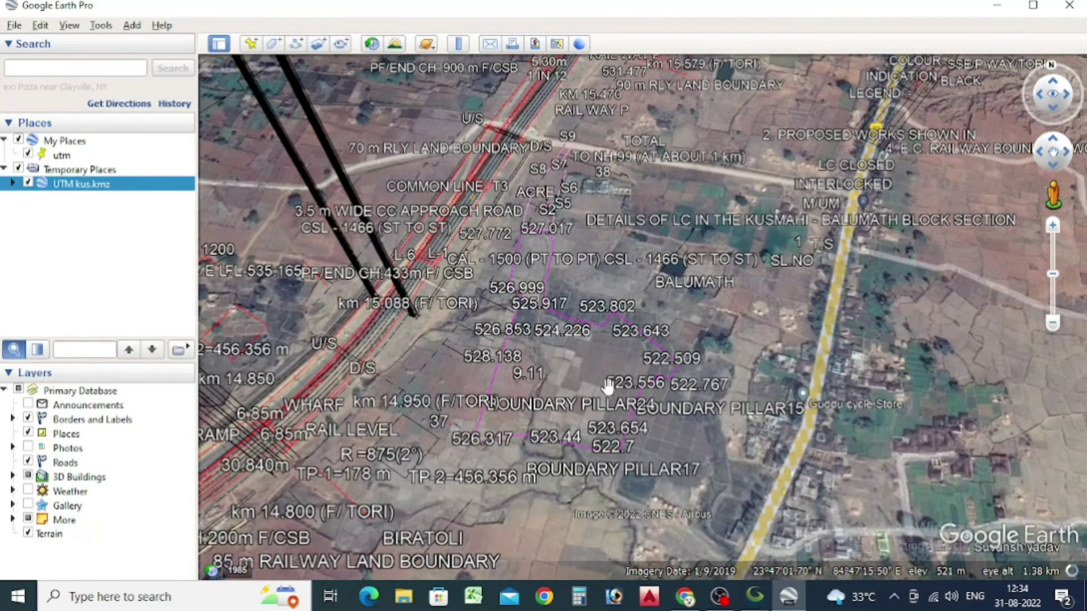
scroll(607, 386, up, 2)
scroll(498, 238, up, 2)
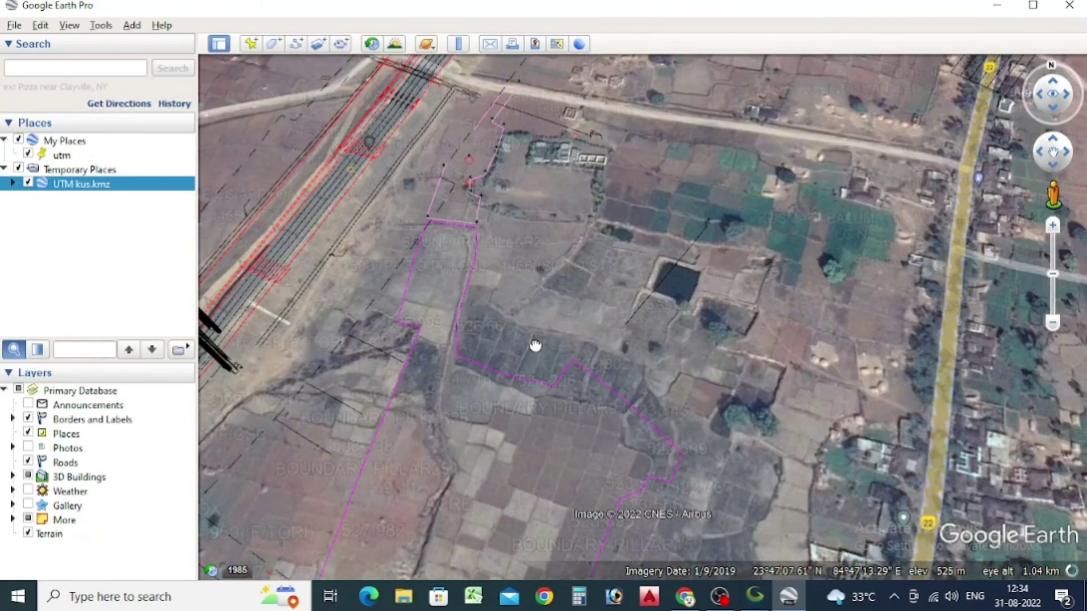
drag(491, 209, 490, 329)
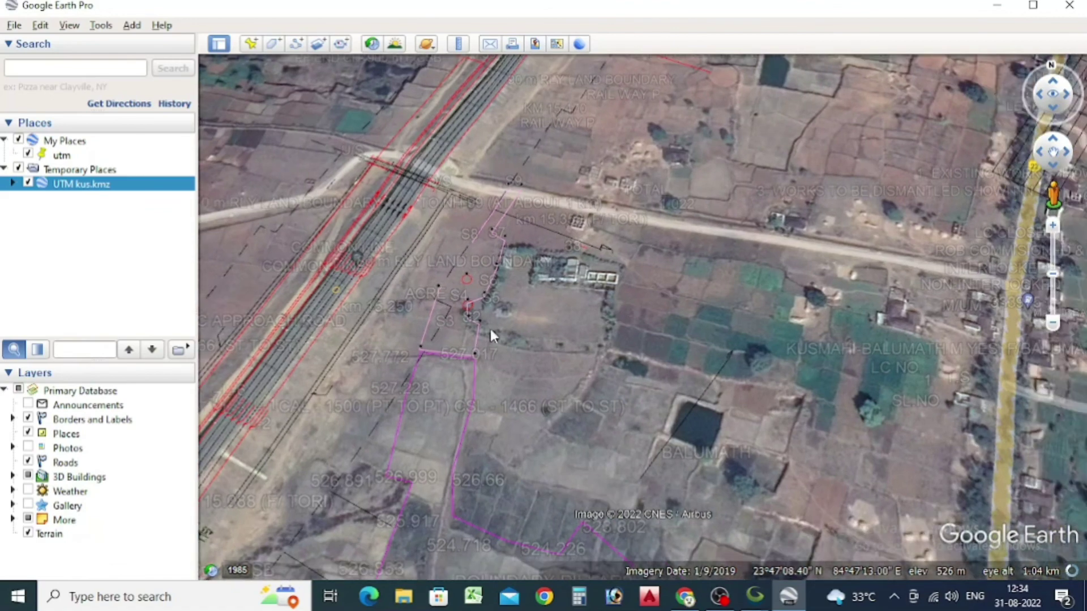
scroll(477, 313, up, 2)
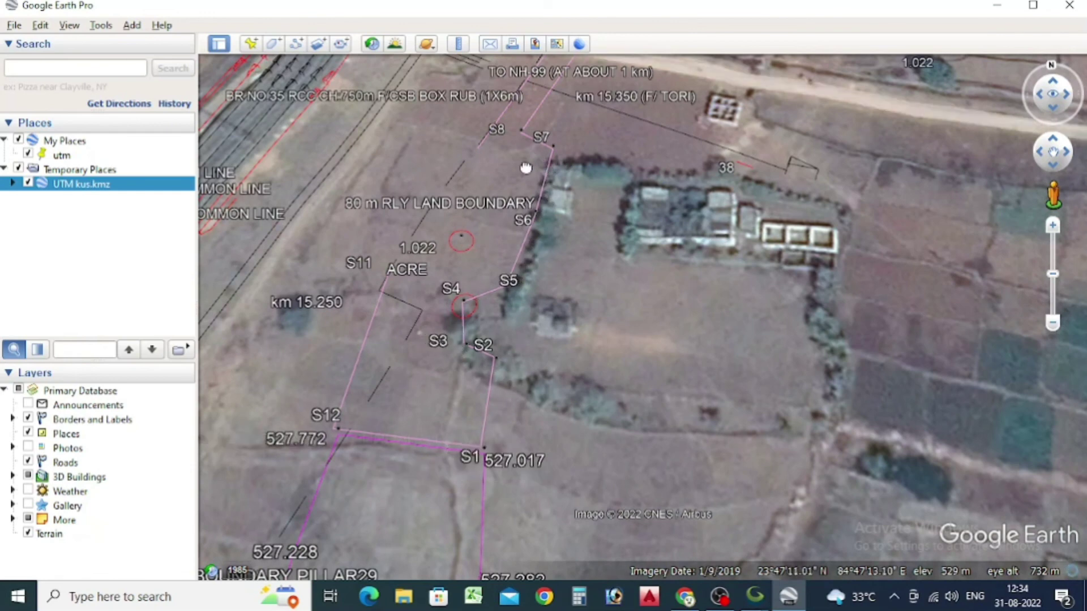
Step: Examine the plot boundary points from S1 to S12 against the tree line, buildings and dirt road on the imagery
drag(526, 169, 521, 177)
drag(472, 465, 451, 405)
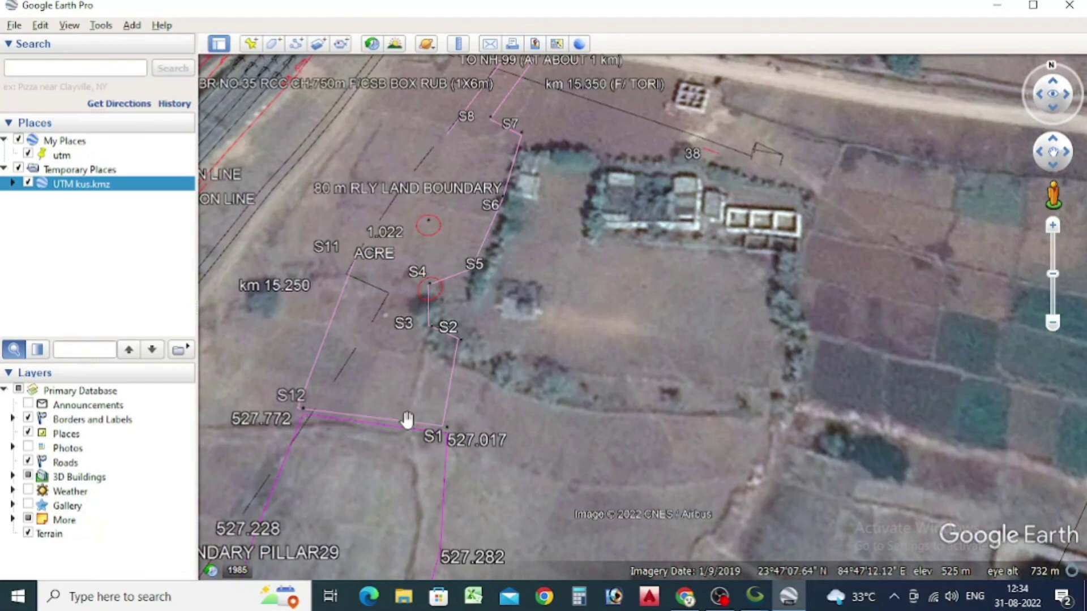
drag(555, 327, 563, 406)
drag(504, 192, 506, 299)
drag(384, 344, 392, 190)
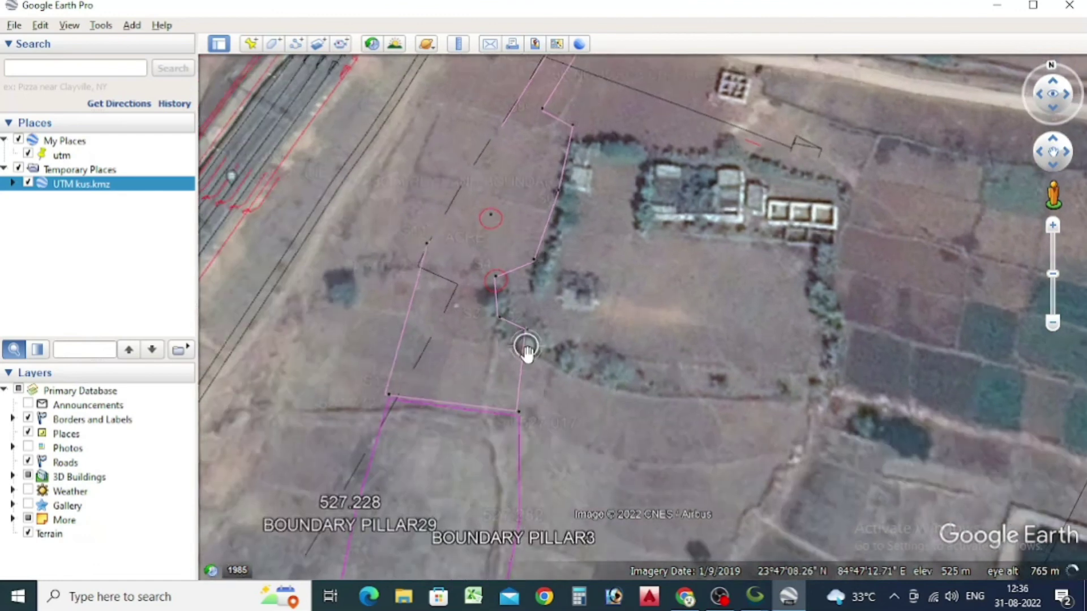
scroll(528, 348, up, 3)
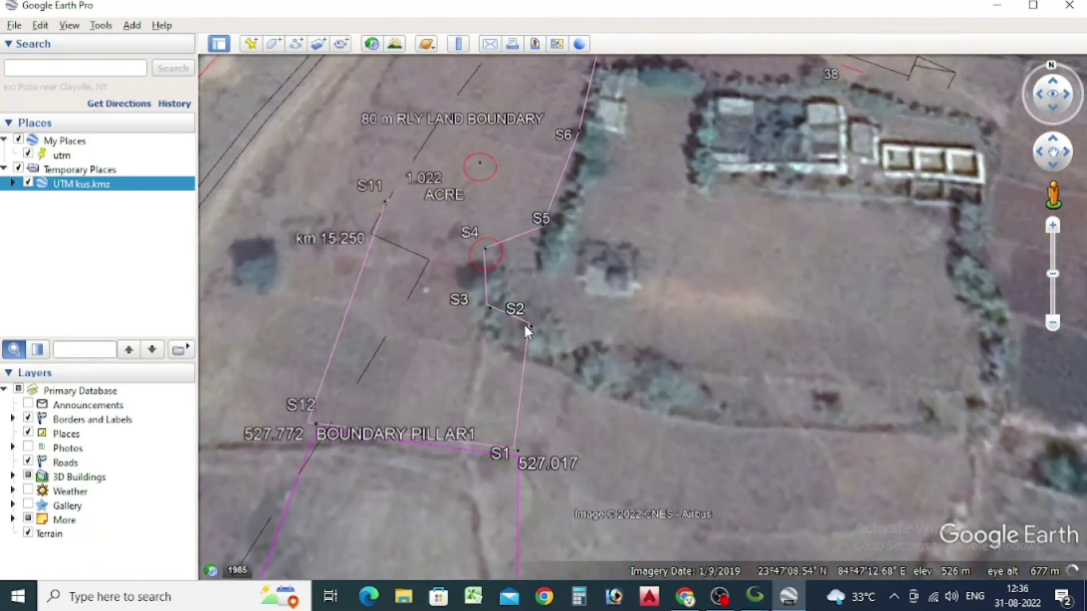
scroll(488, 311, down, 2)
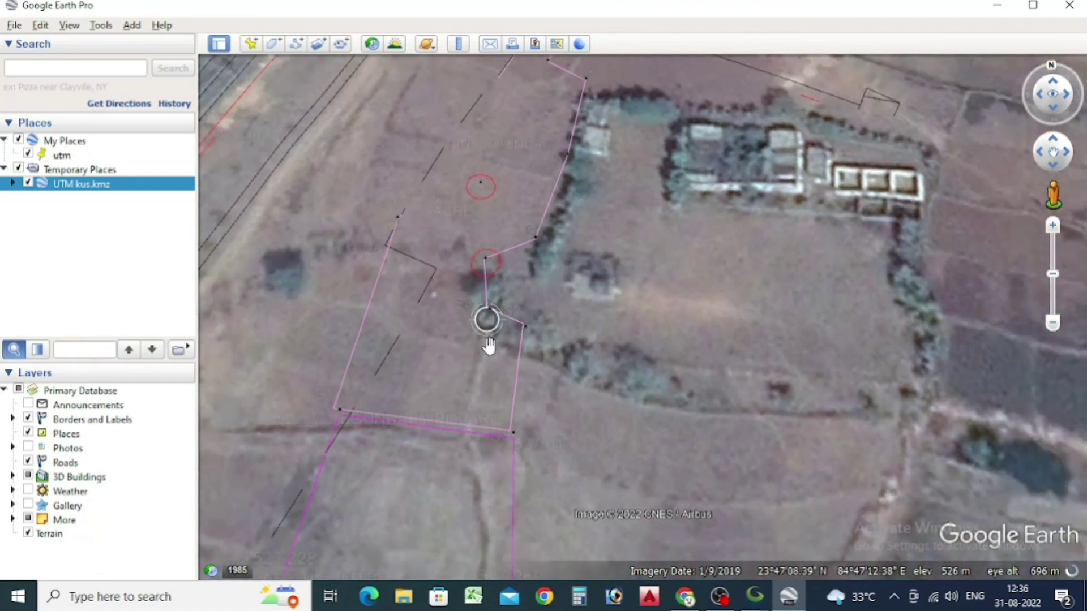
drag(583, 231, 582, 357)
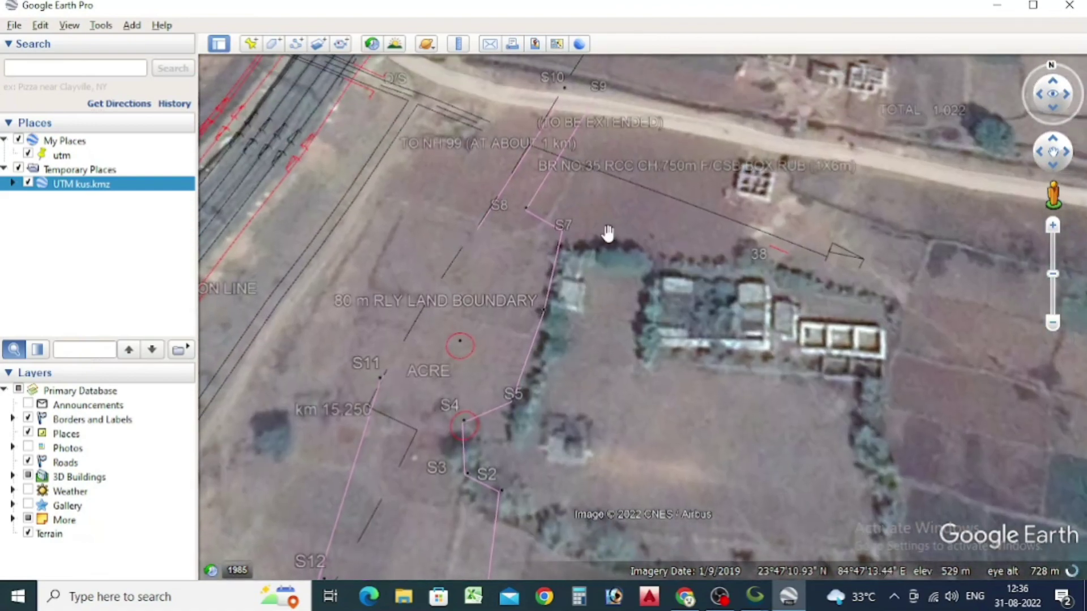
drag(544, 240, 550, 331)
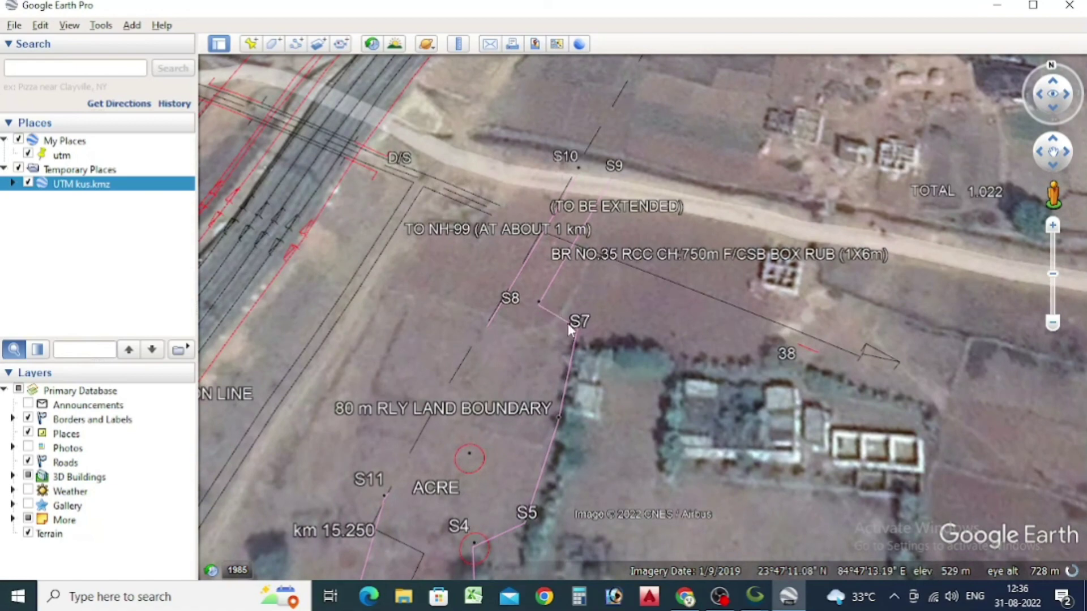
scroll(549, 341, up, 1)
mouse_move(424, 512)
mouse_down()
mouse_move(528, 357)
mouse_move(508, 360)
mouse_up()
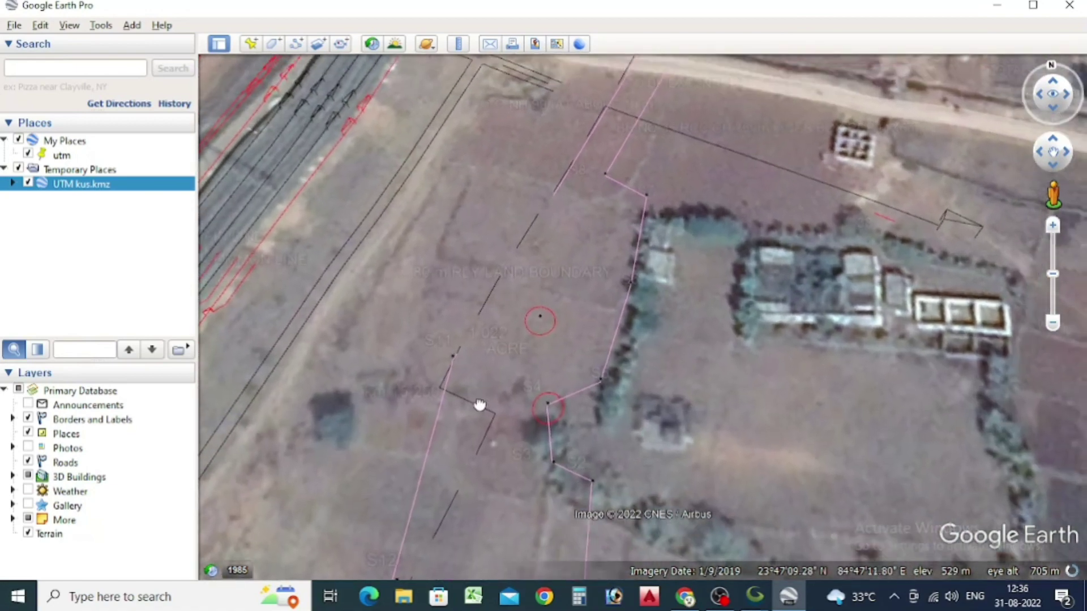
drag(481, 405, 361, 487)
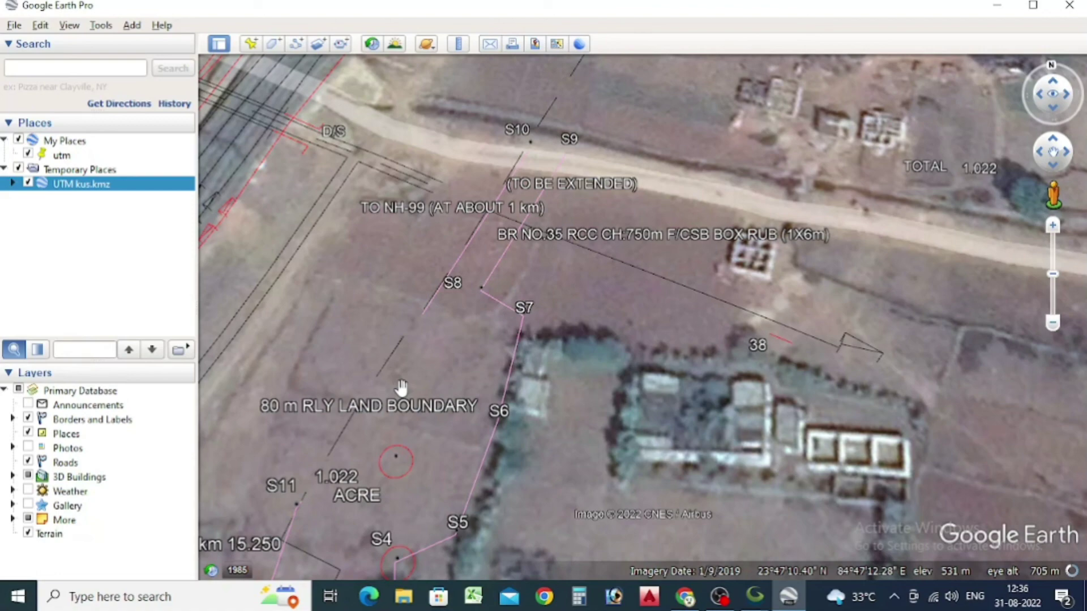
Step: Compare the drawn railway tracks, the road crossing and the adjoining magenta plot with the satellite imagery
drag(505, 403, 476, 95)
scroll(504, 330, down, 4)
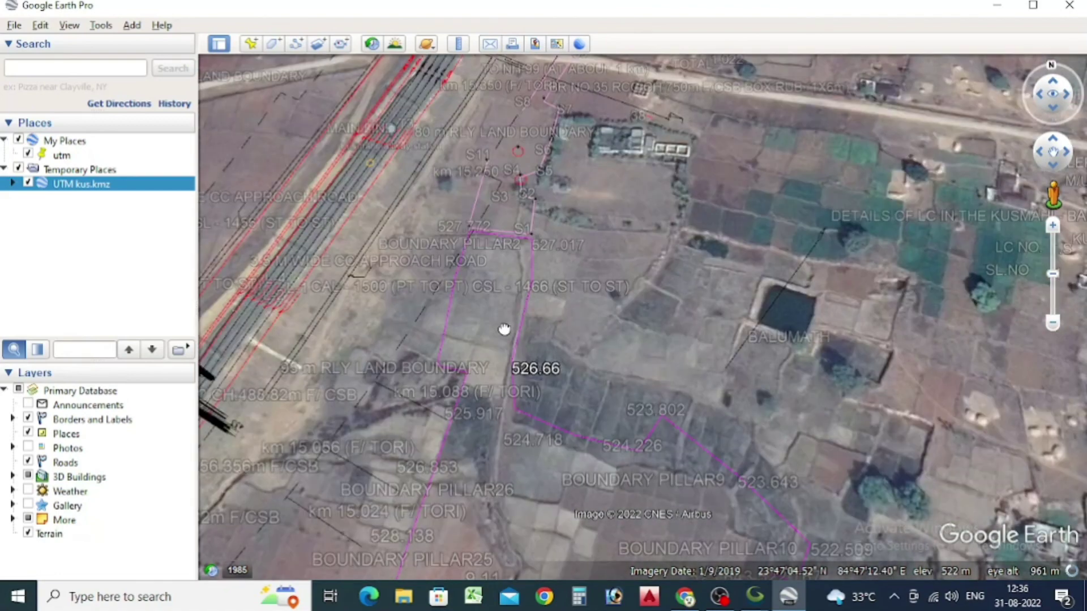
drag(504, 330, 532, 386)
scroll(374, 282, up, 1)
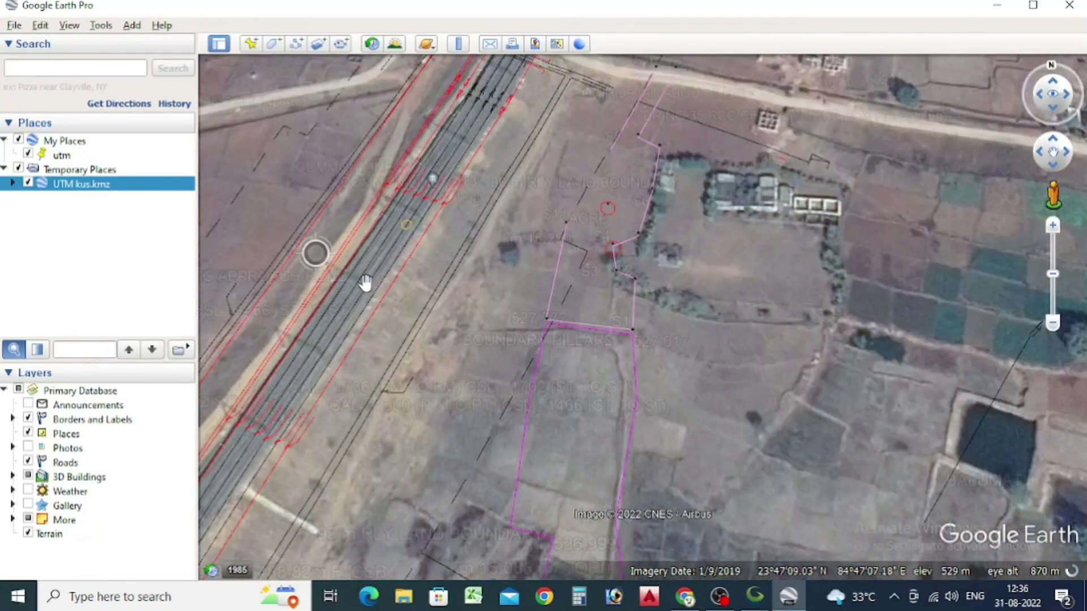
scroll(459, 300, up, 2)
drag(514, 310, 483, 436)
drag(527, 250, 454, 410)
drag(498, 269, 502, 293)
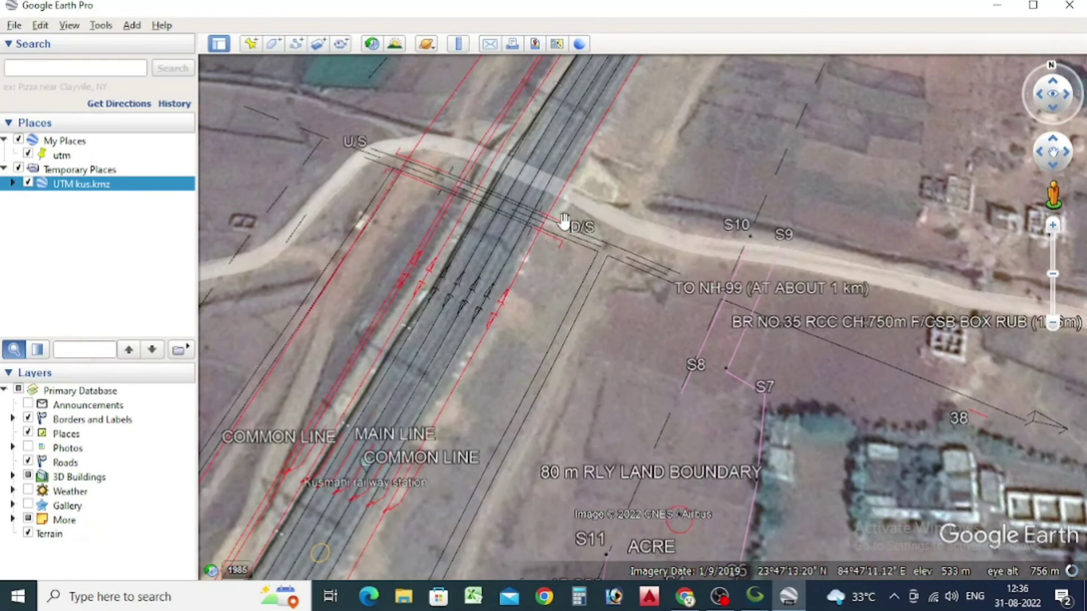
scroll(541, 223, down, 1)
scroll(541, 226, down, 1)
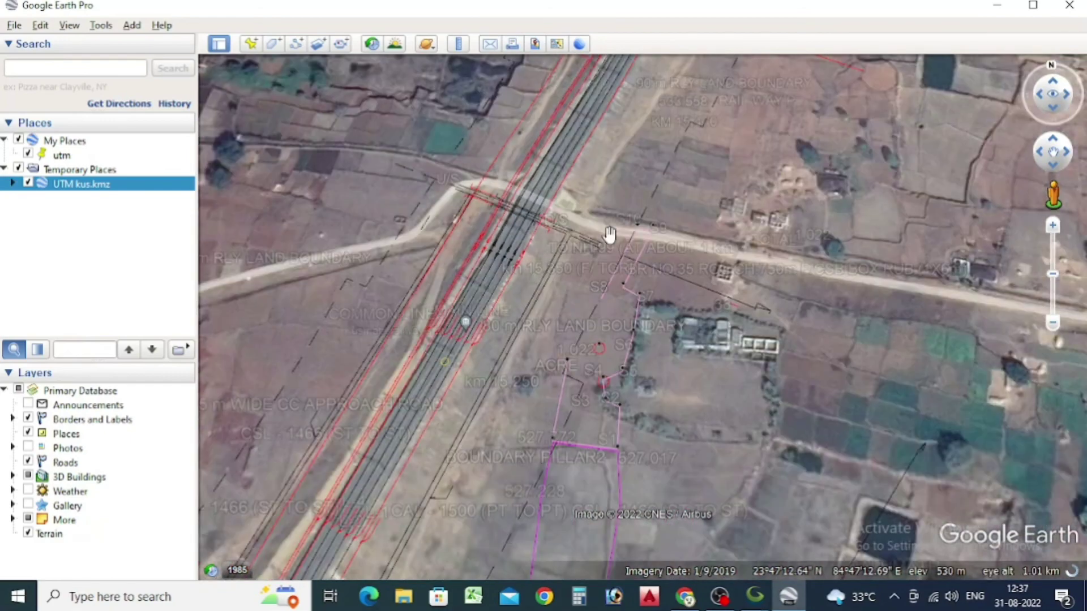
scroll(624, 321, up, 1)
drag(515, 229, 455, 148)
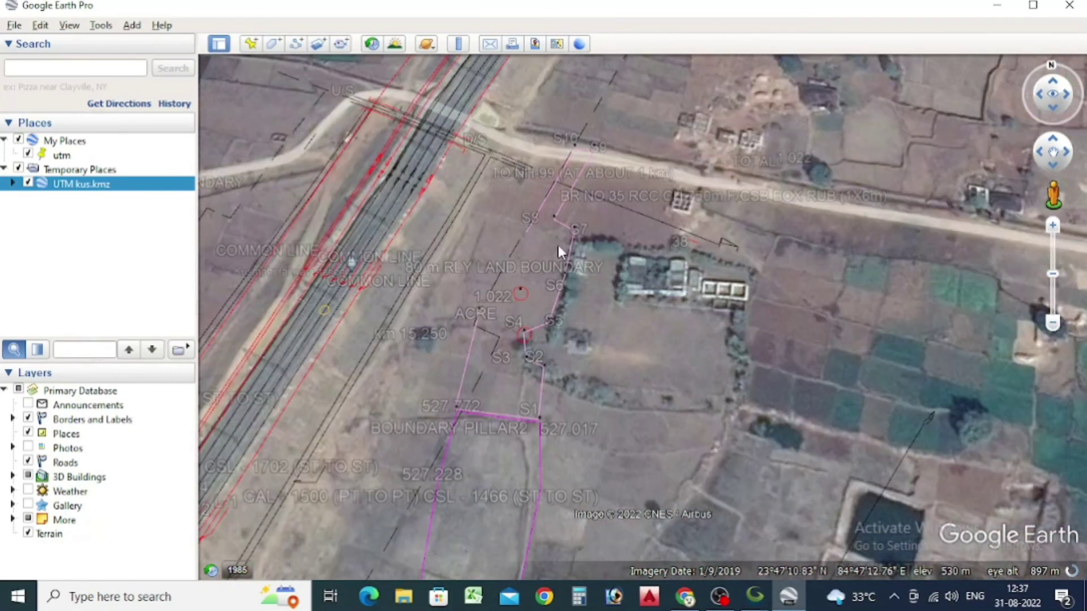